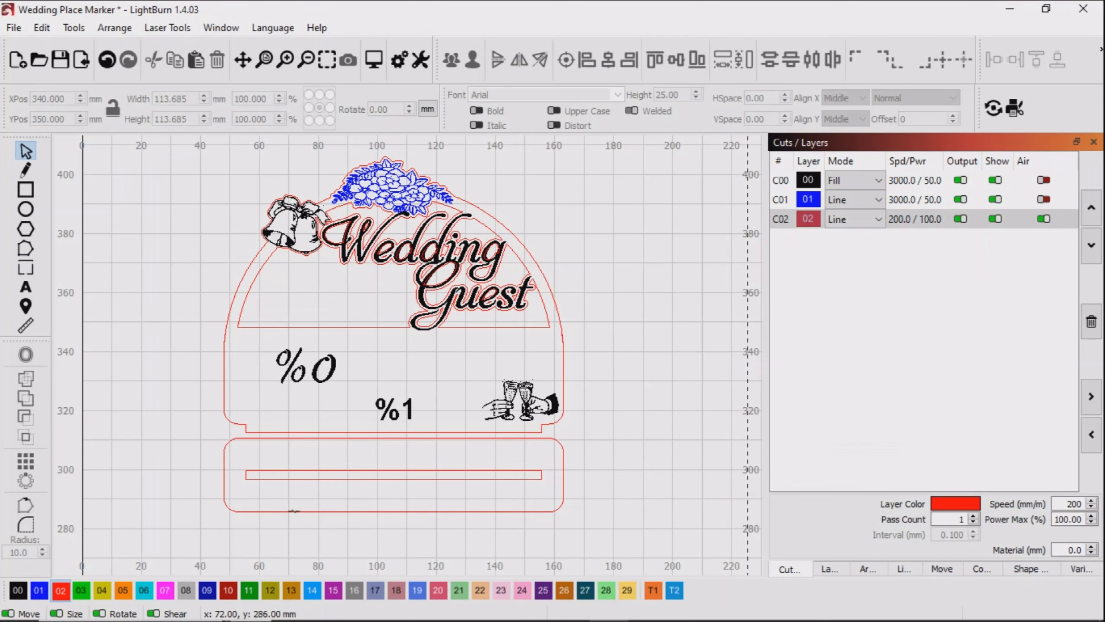
Offset the large circle inward by 4.20 mm with round corners, keeping the original circle
scroll(394, 411, down, 2)
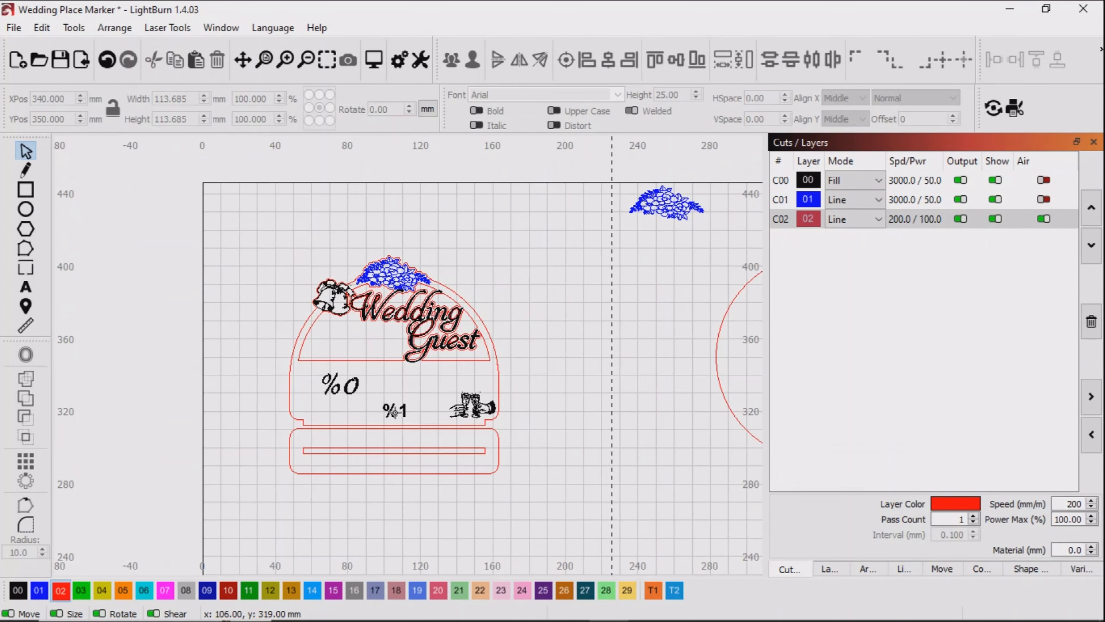
scroll(433, 441, down, 1)
drag(439, 444, 245, 393)
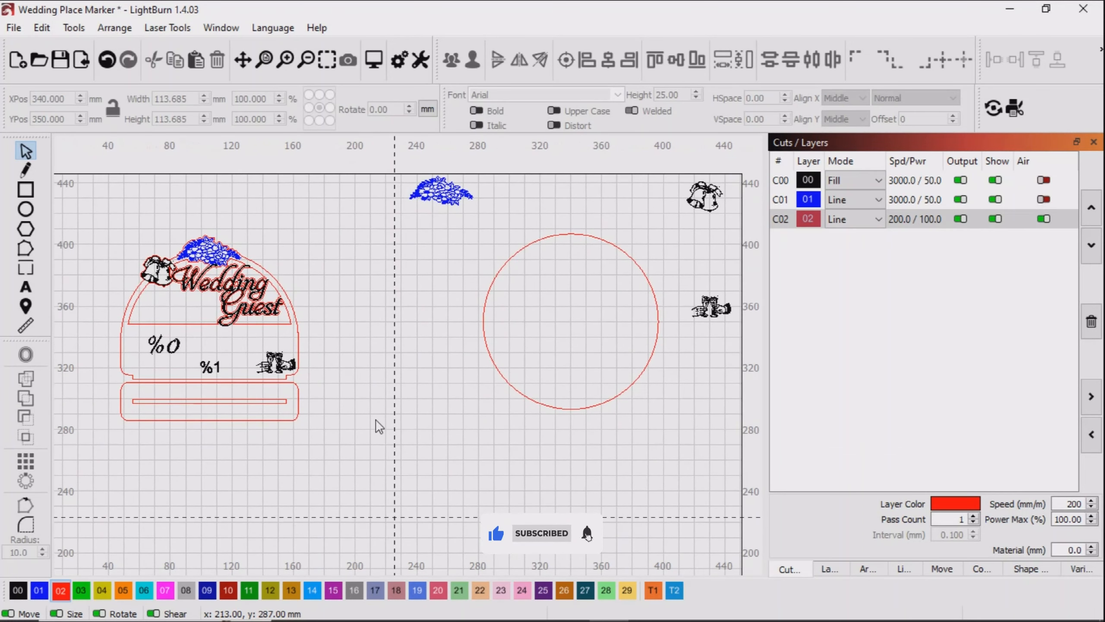
click(484, 322)
click(25, 354)
drag(522, 240, 842, 221)
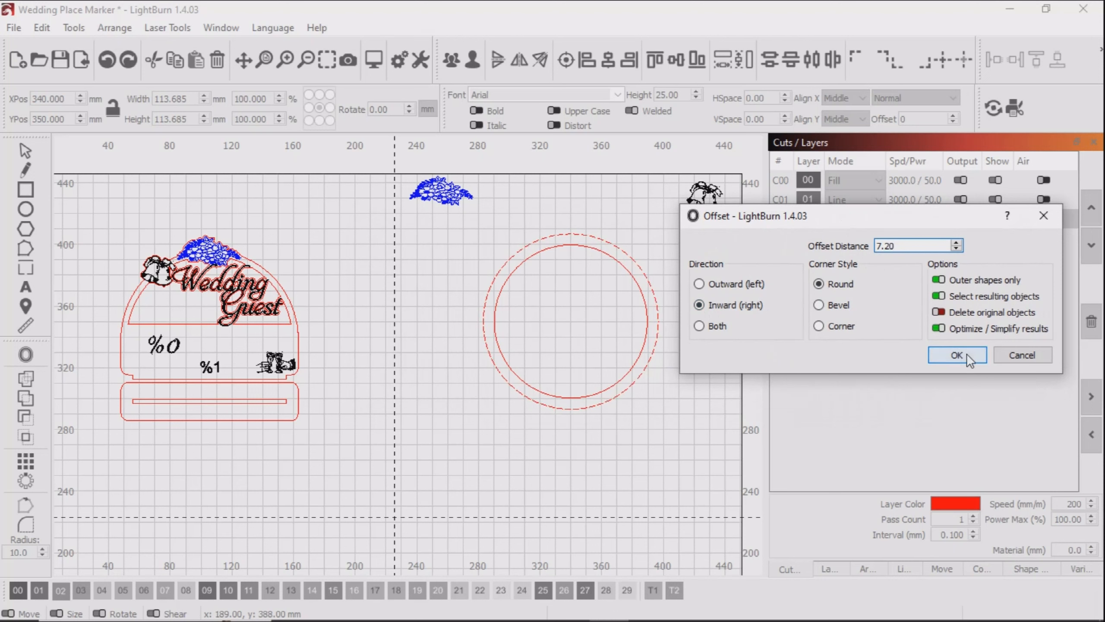
click(956, 249)
click(956, 249)
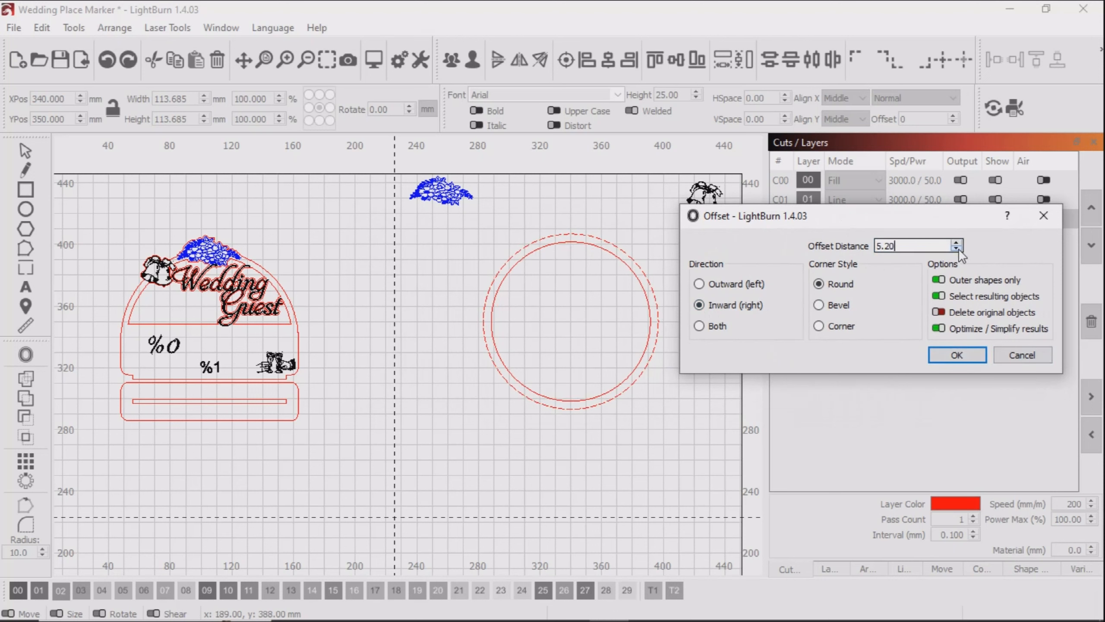
click(958, 250)
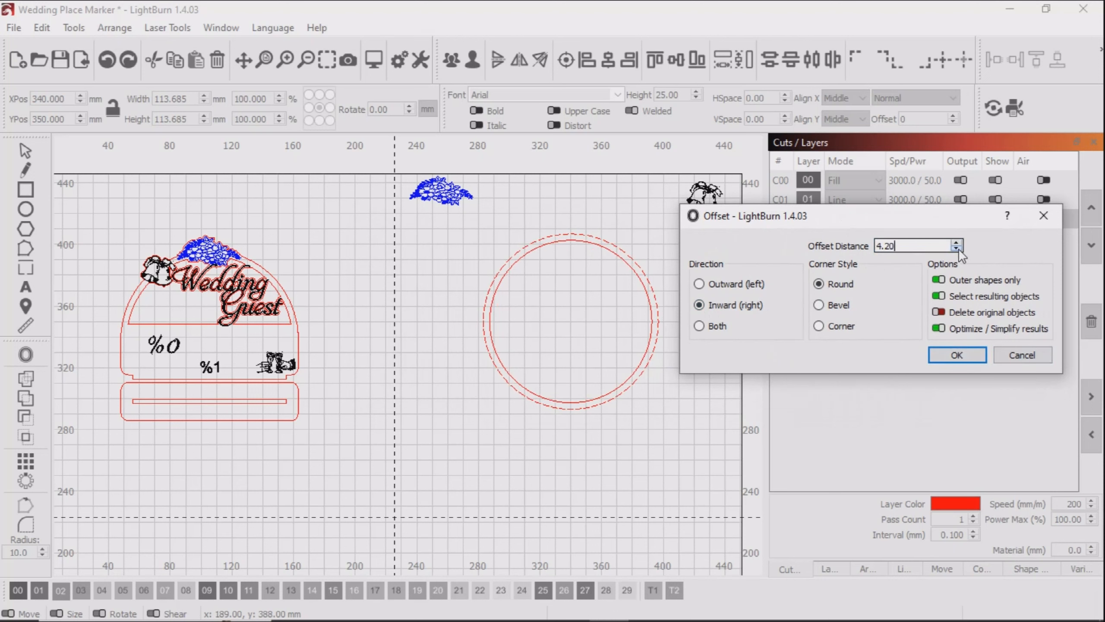
click(957, 354)
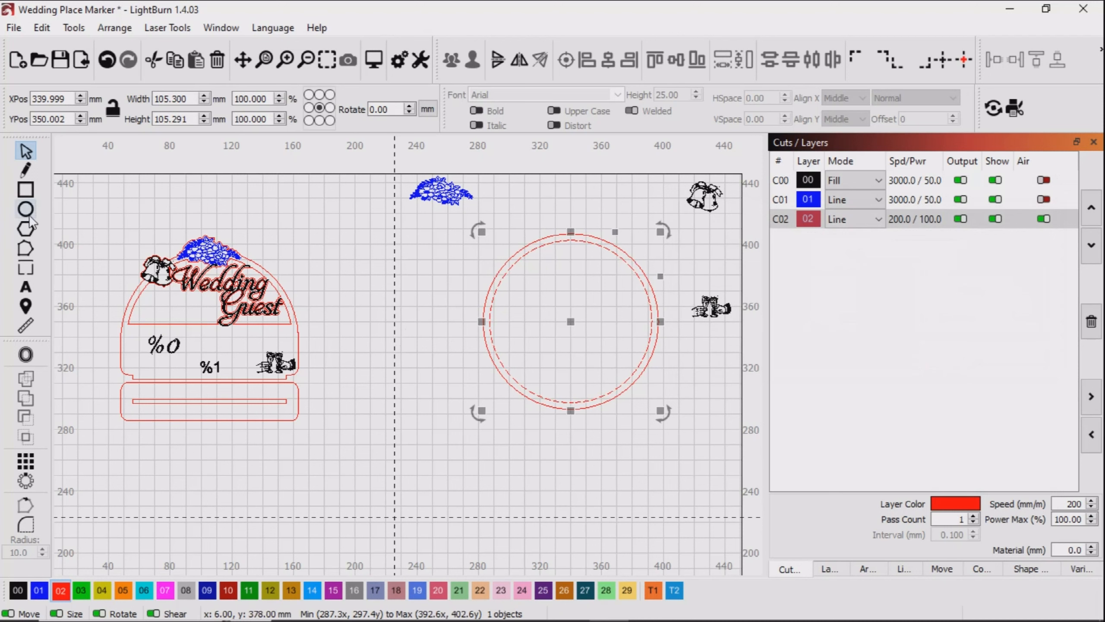
Draw a rectangle about 113.84 × 36 mm downward from the circles' horizontal midline and centre it horizontally on the inner circle
click(30, 195)
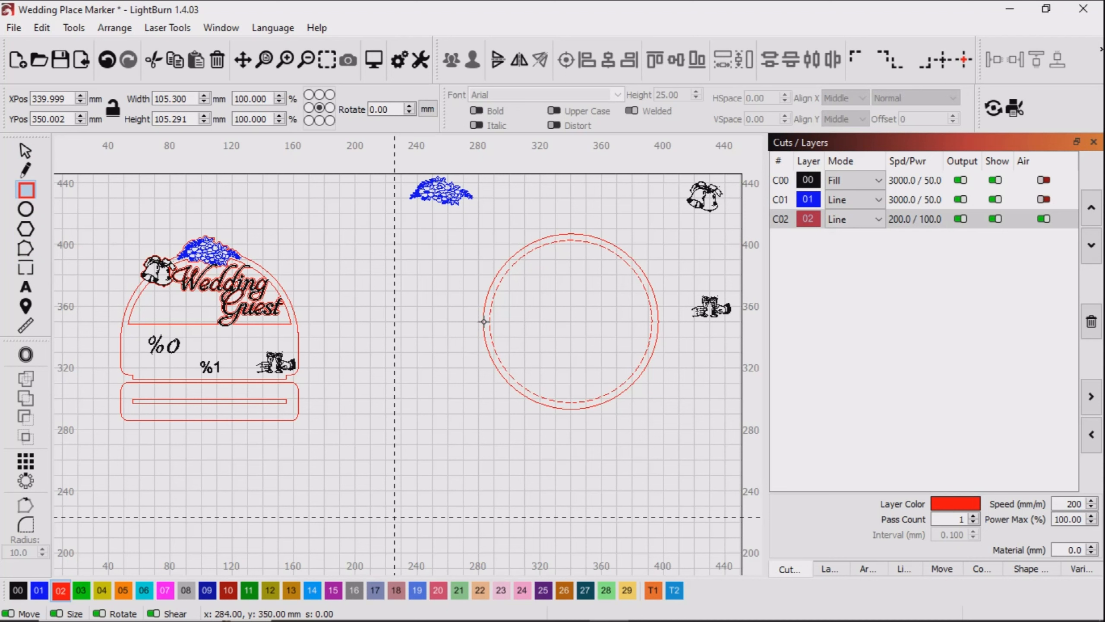
mouse_move(483, 321)
mouse_down()
mouse_move(660, 358)
mouse_move(662, 385)
mouse_move(660, 377)
mouse_up()
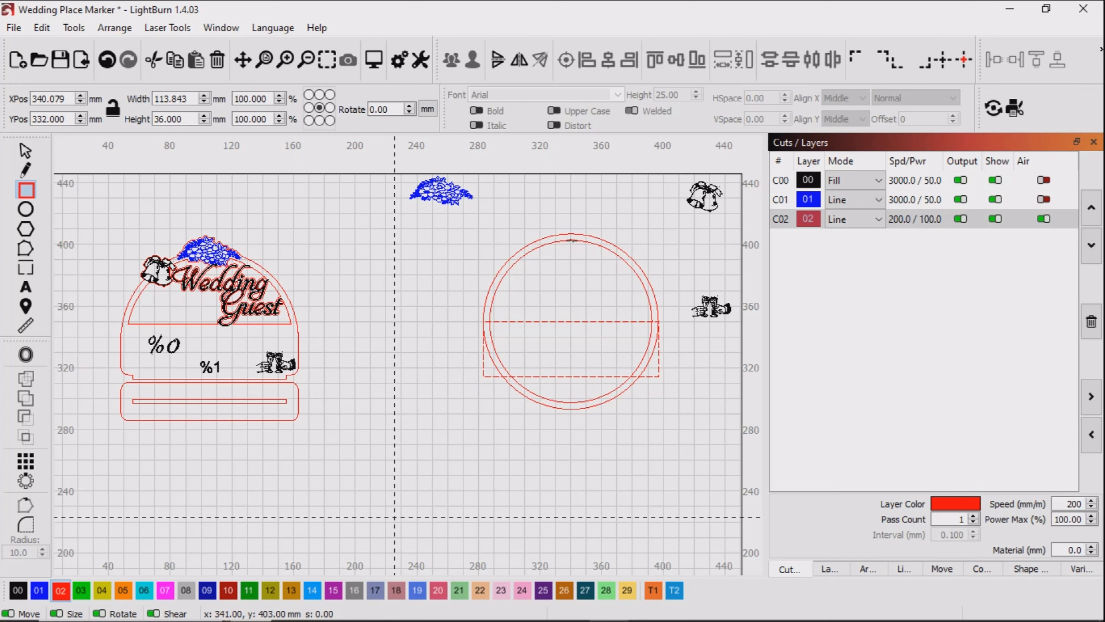
key(Escape)
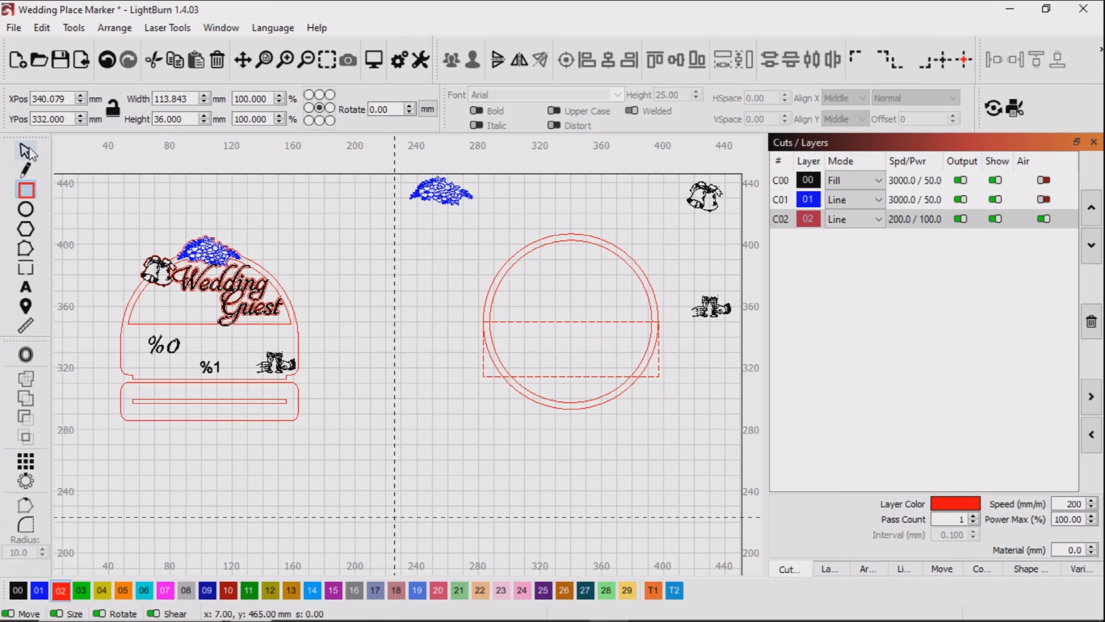
shift+click(569, 239)
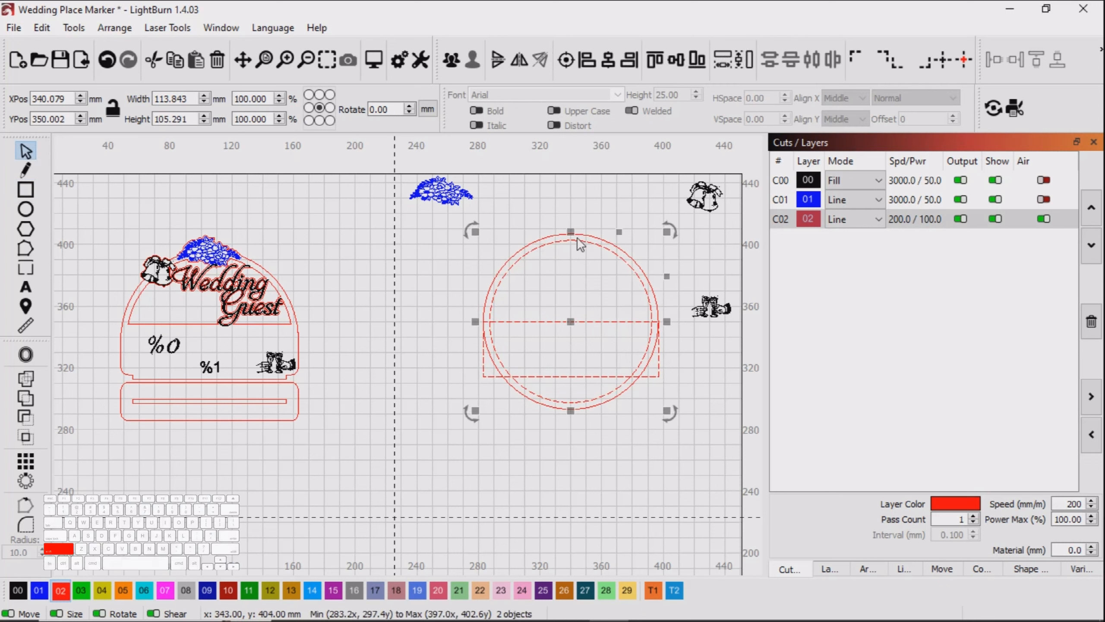
click(610, 62)
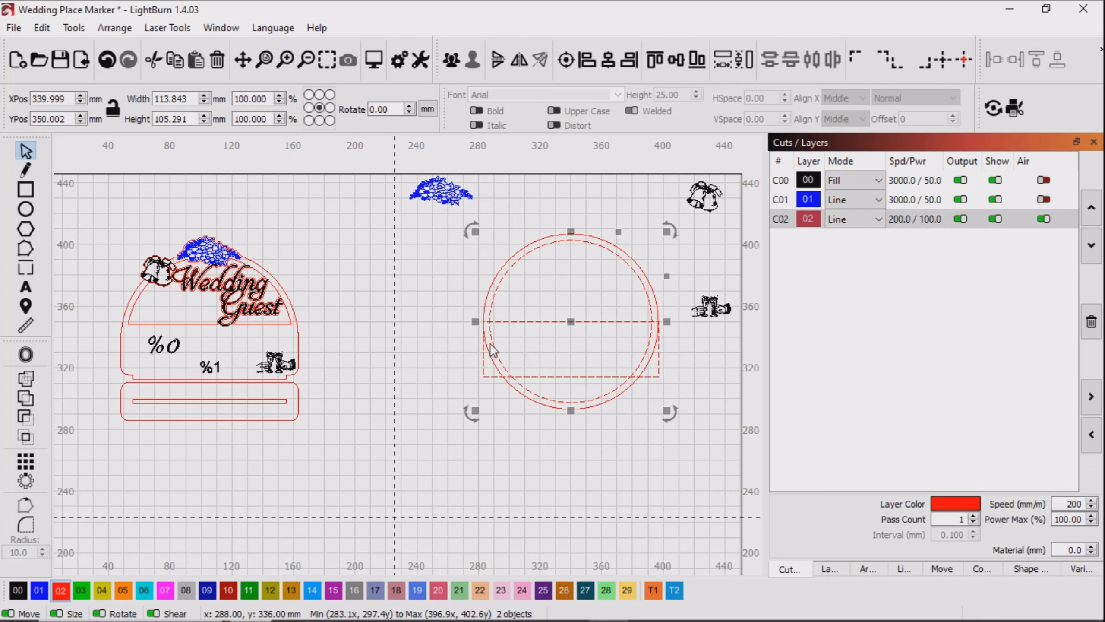
click(469, 338)
Preview the Boolean Assistant operations on the rectangle and inner circle, and apply Union
click(483, 375)
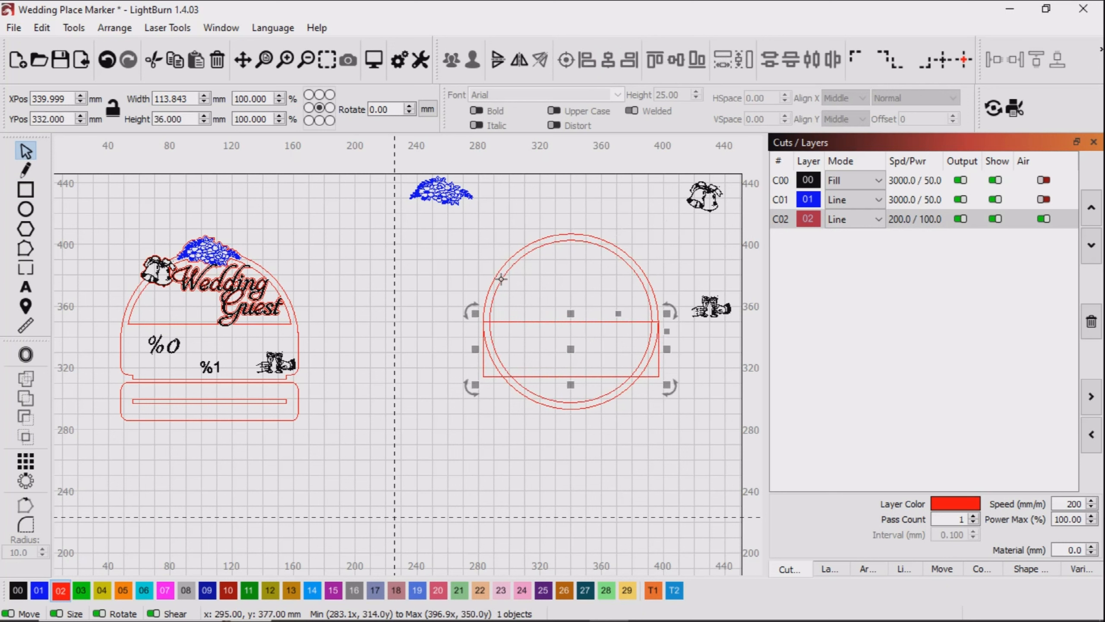
shift+click(501, 278)
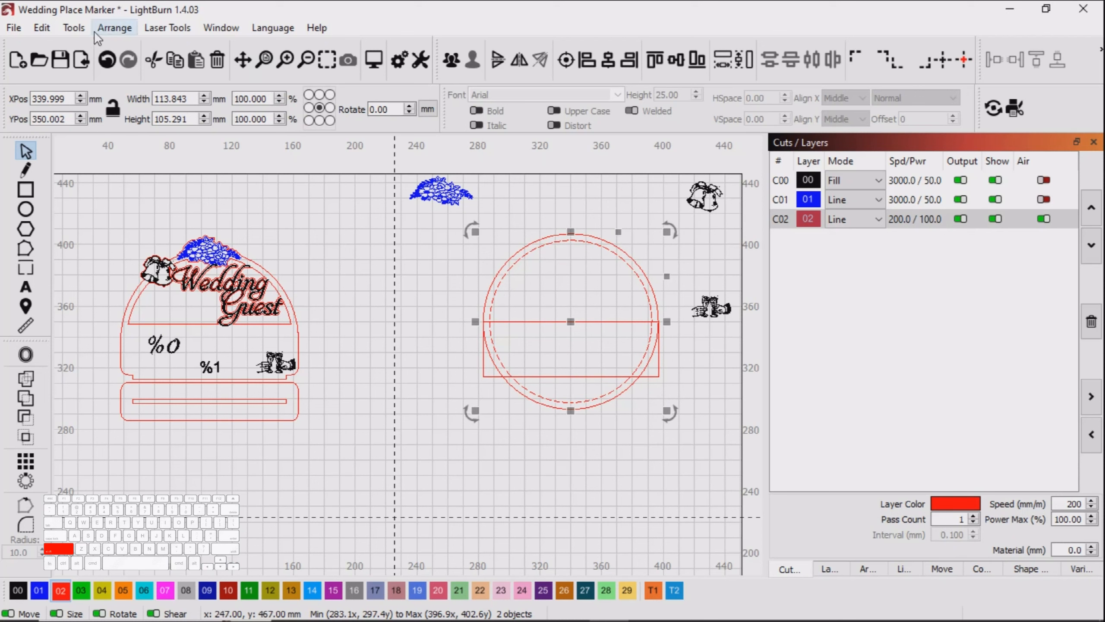
click(73, 27)
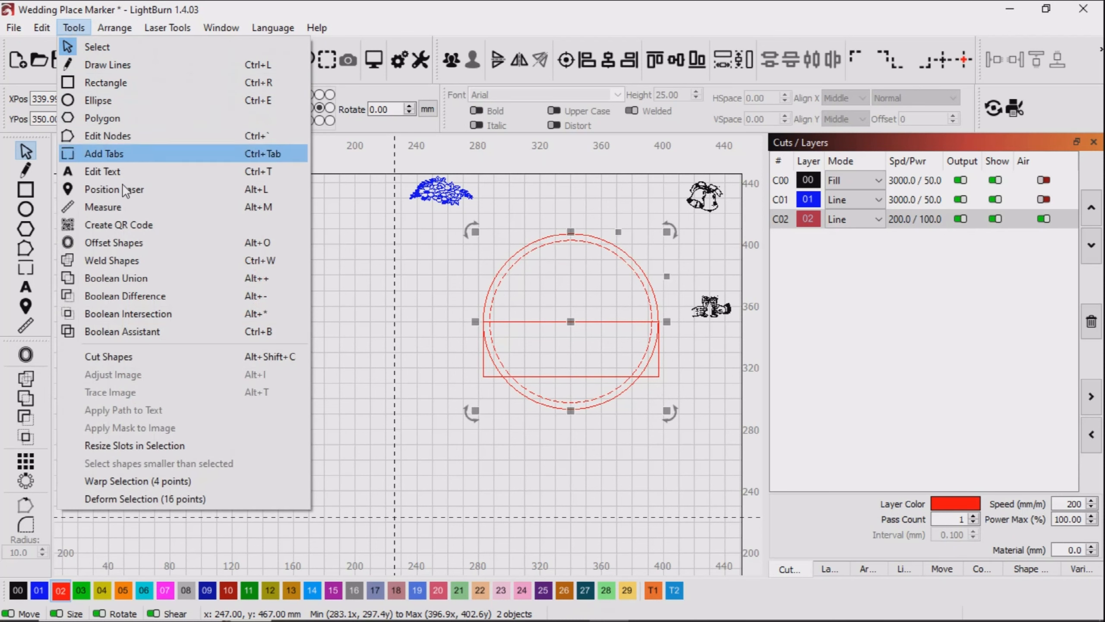
click(141, 332)
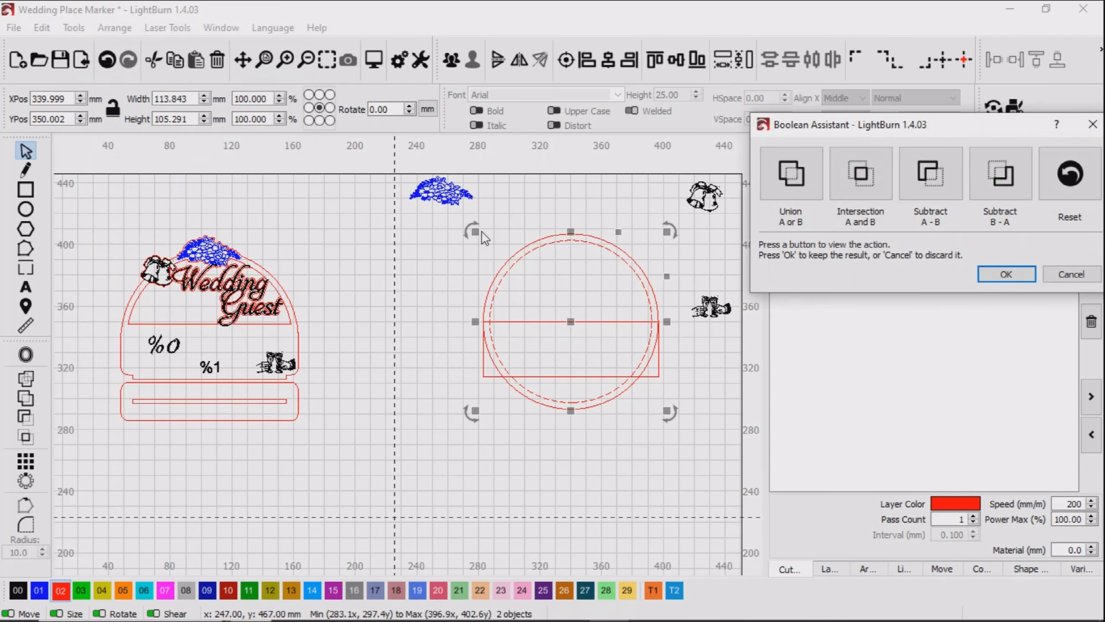
click(809, 162)
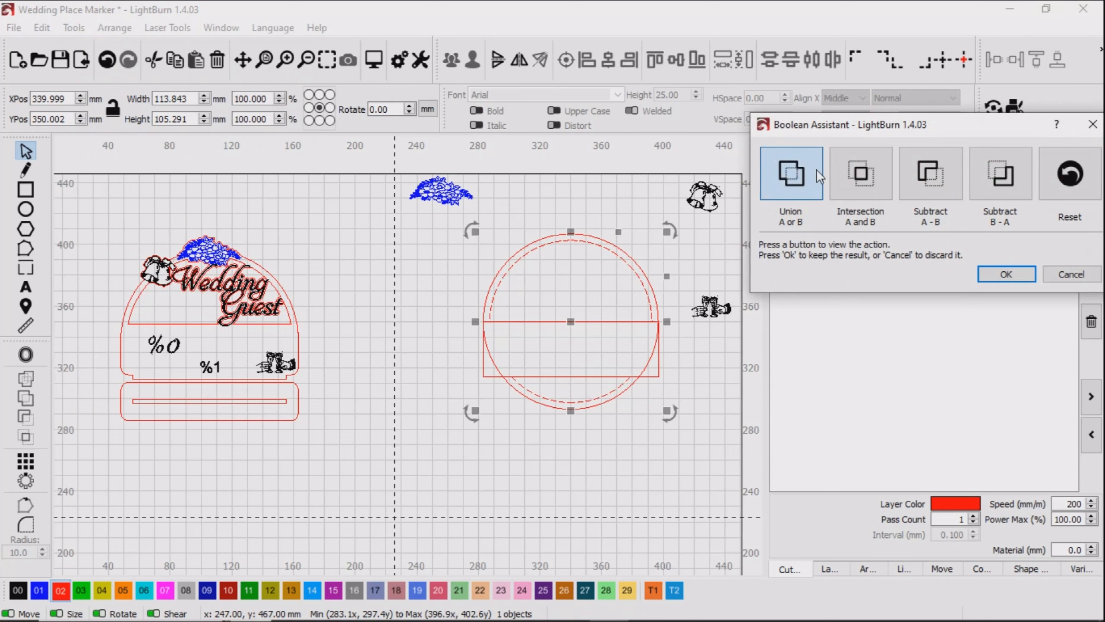
click(865, 173)
click(940, 176)
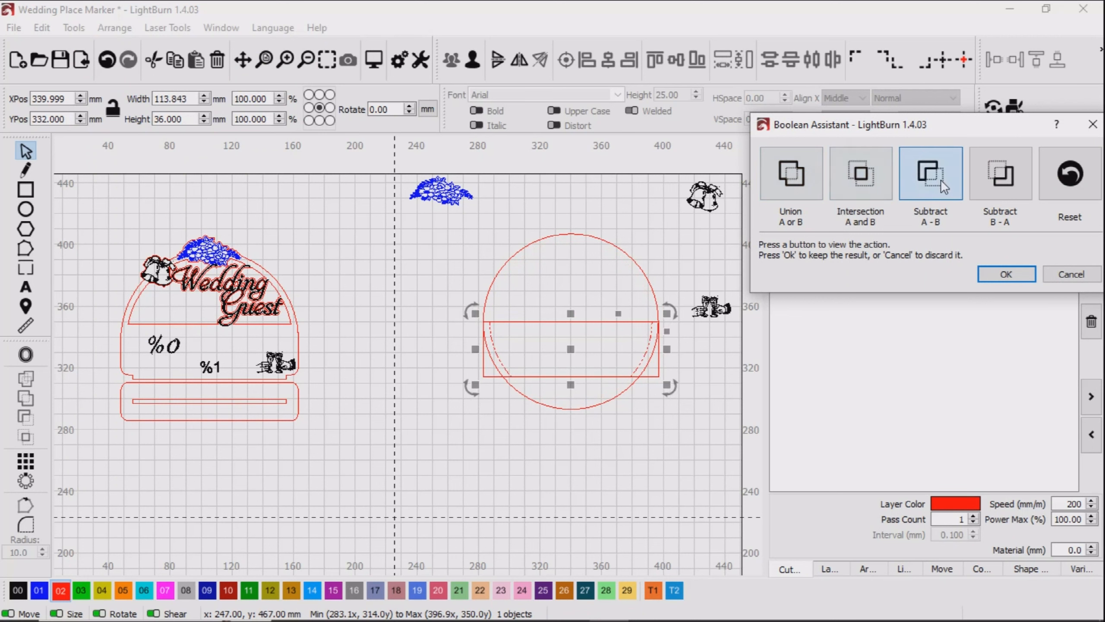
click(1002, 181)
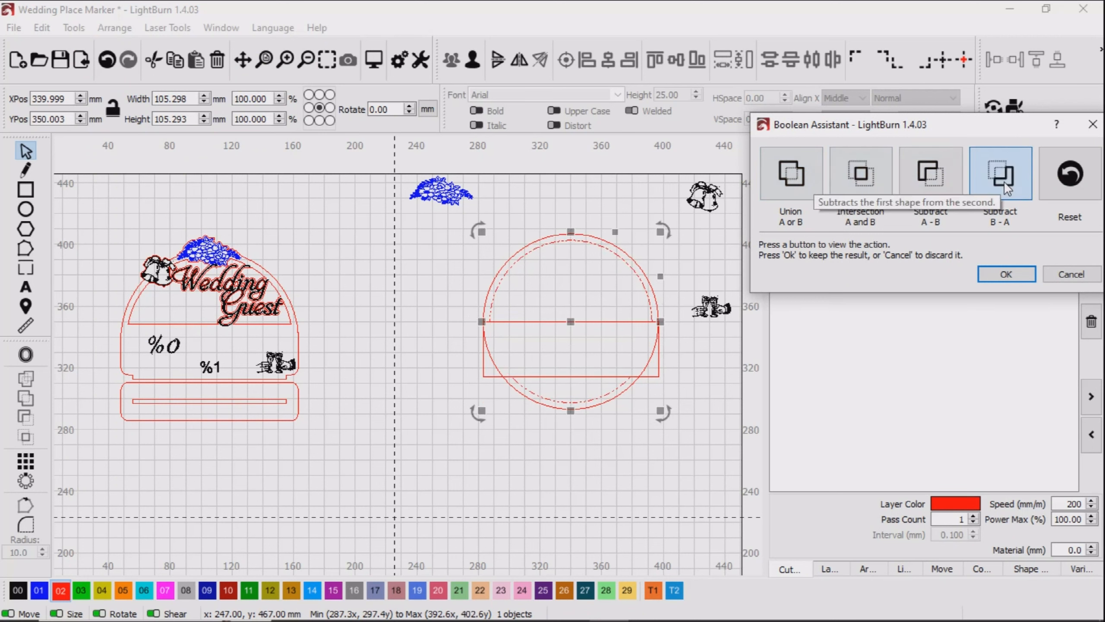
click(790, 173)
click(1000, 275)
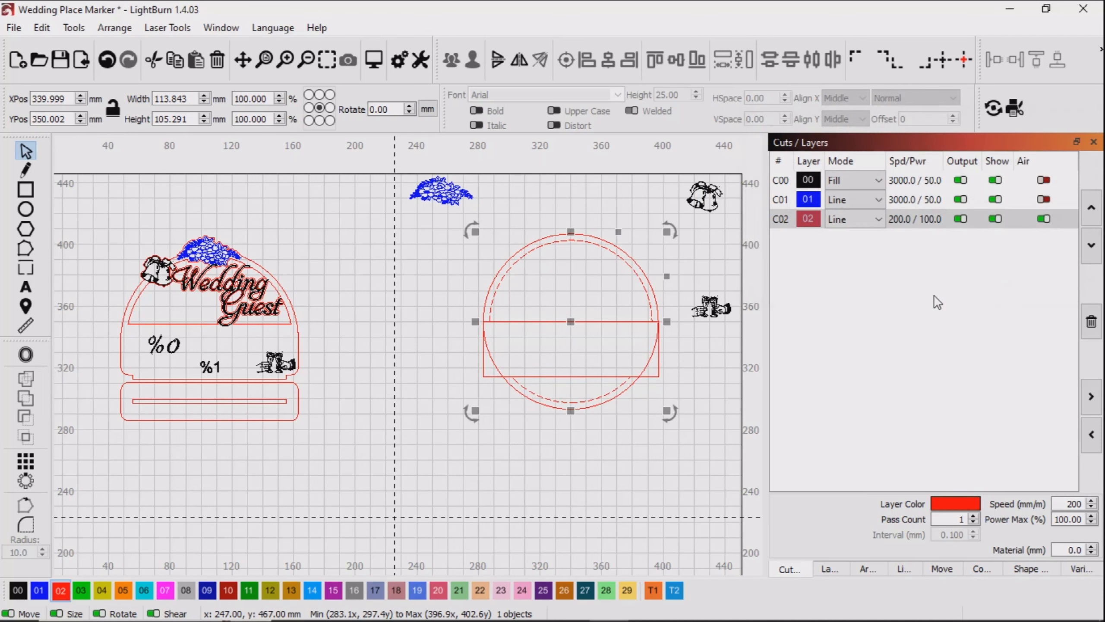
click(594, 465)
Assign the rectangle across the circles to blue layer 01
click(603, 397)
click(74, 28)
click(524, 321)
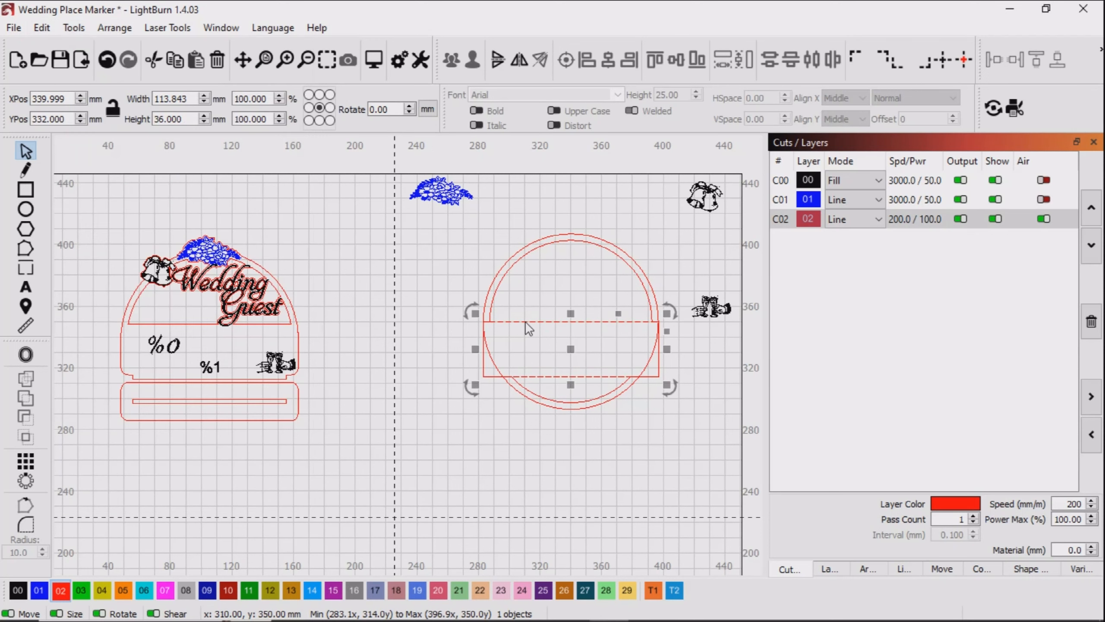
click(39, 592)
Subtract the blue rectangle from the inner circle shape using Subtract B - A in the Boolean Assistant
shift+click(570, 240)
click(73, 28)
click(116, 334)
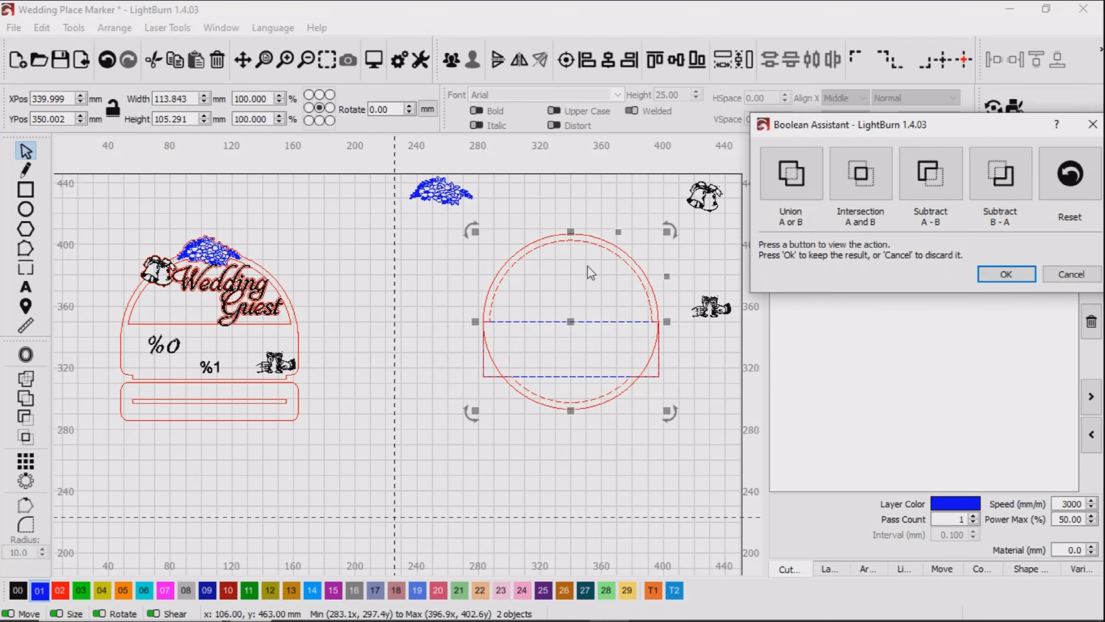
click(796, 174)
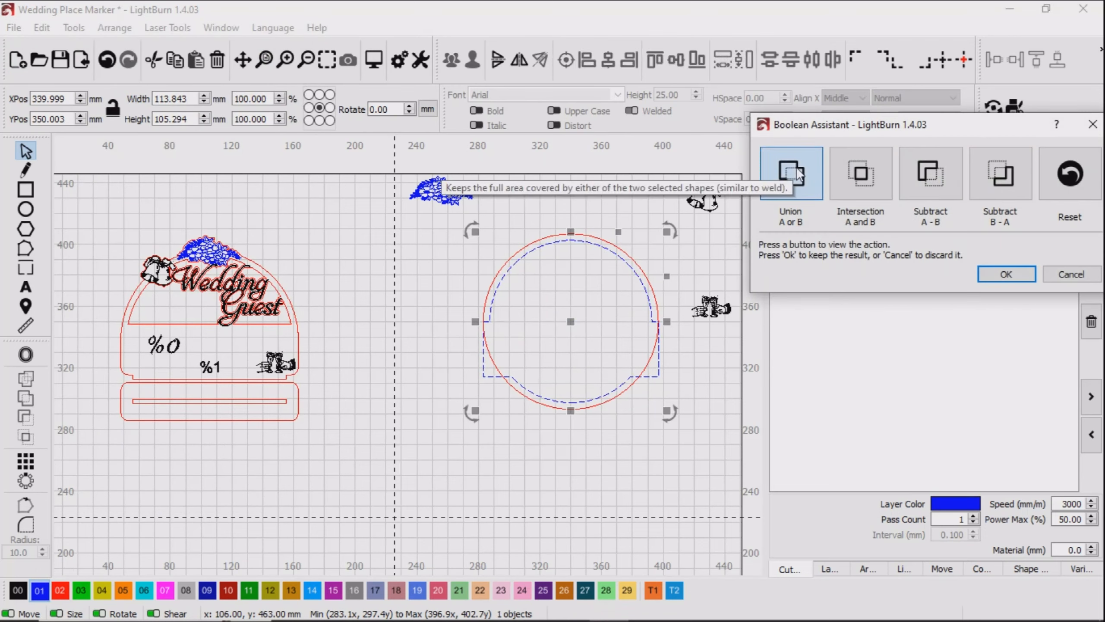
click(880, 164)
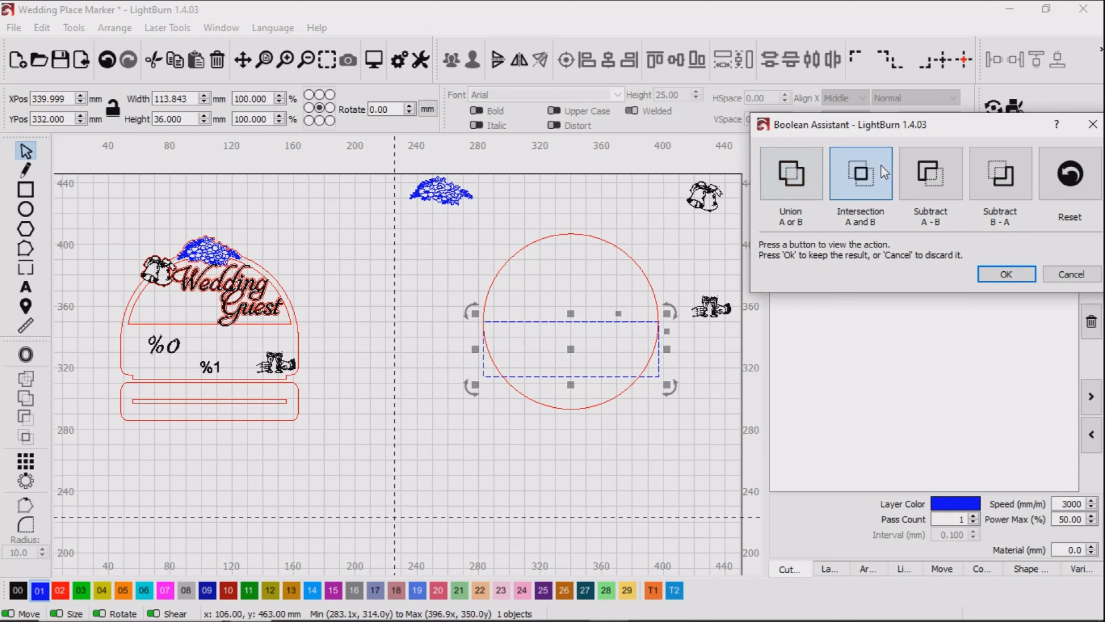
click(928, 167)
click(1009, 169)
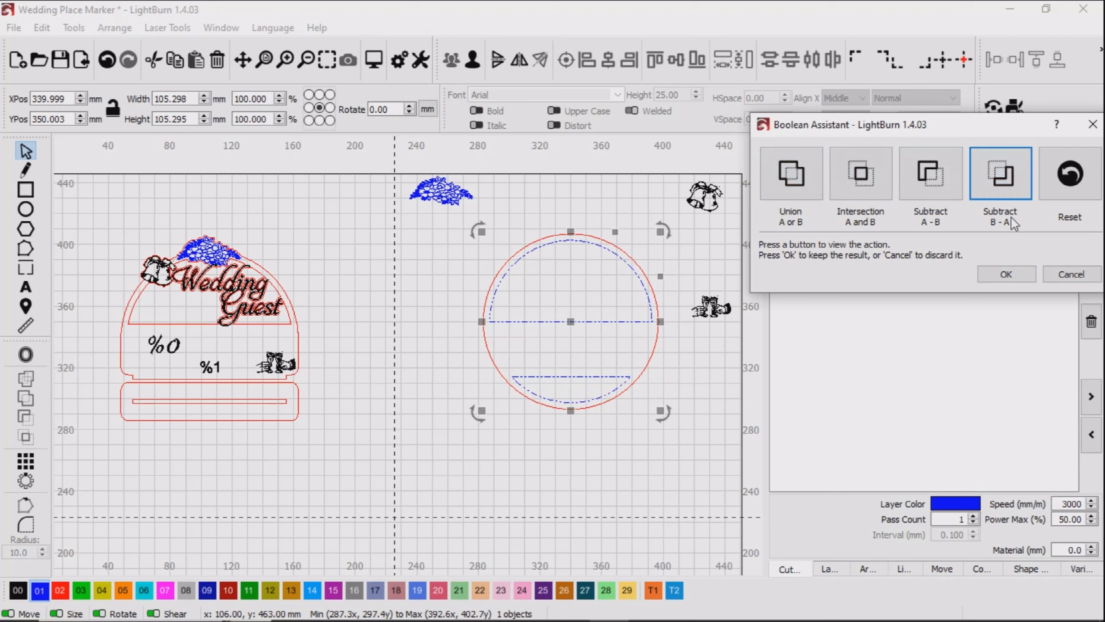
click(1010, 275)
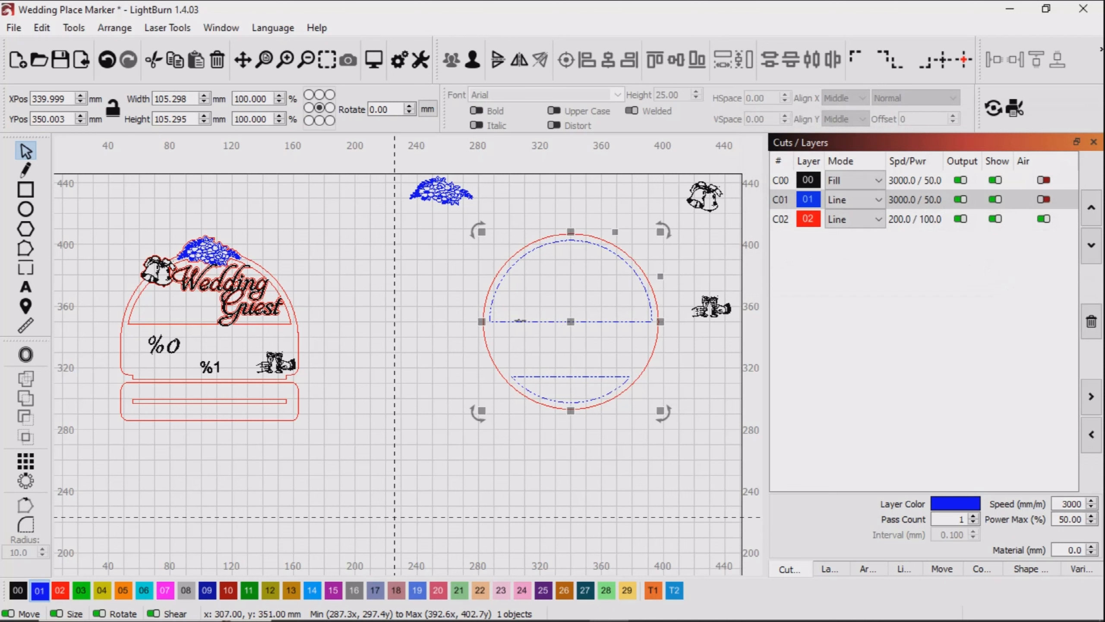
Separate the two pieces cut from the inner circle and delete the lower segment
click(536, 471)
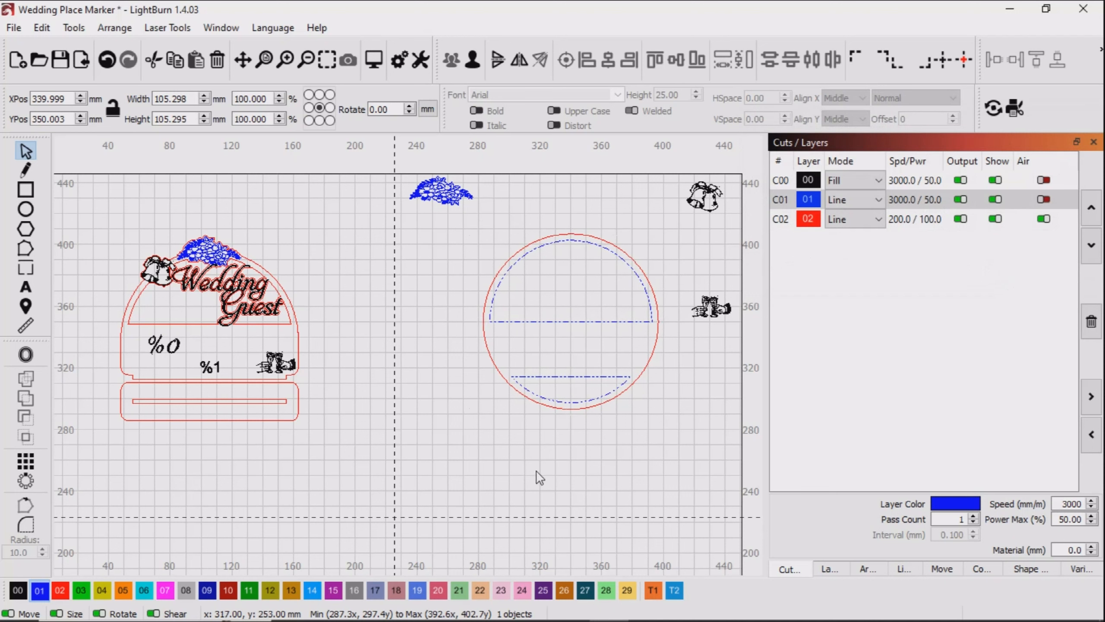
click(573, 376)
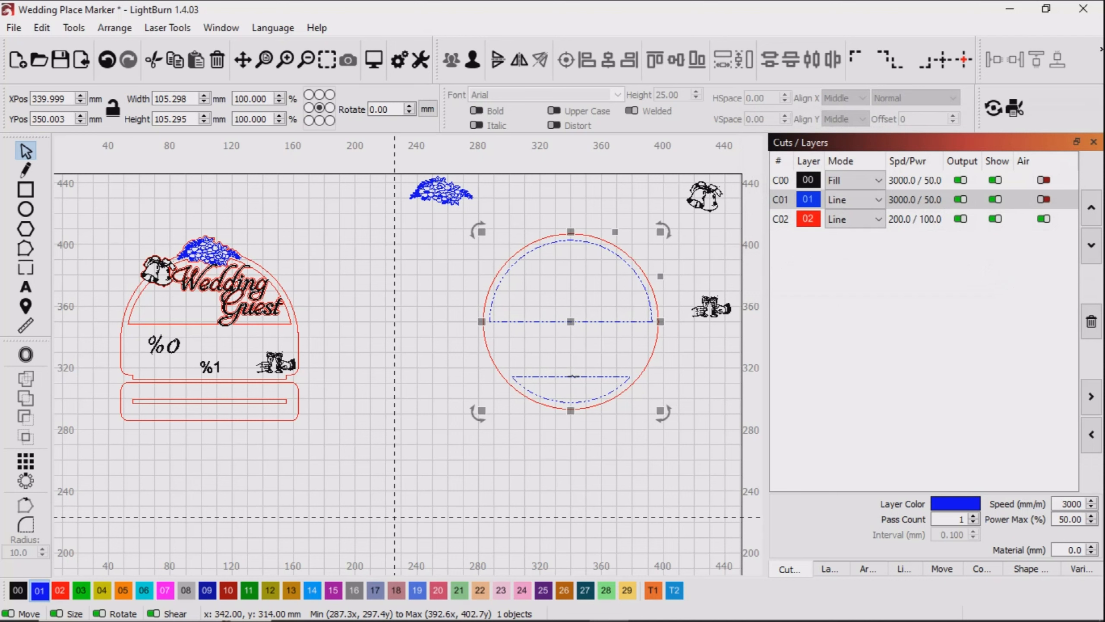
Draw a rectangle about 113.84 × 34 mm spanning the outer circle's width, downward from the inner half-circle's flat edge
click(26, 190)
drag(483, 321, 660, 375)
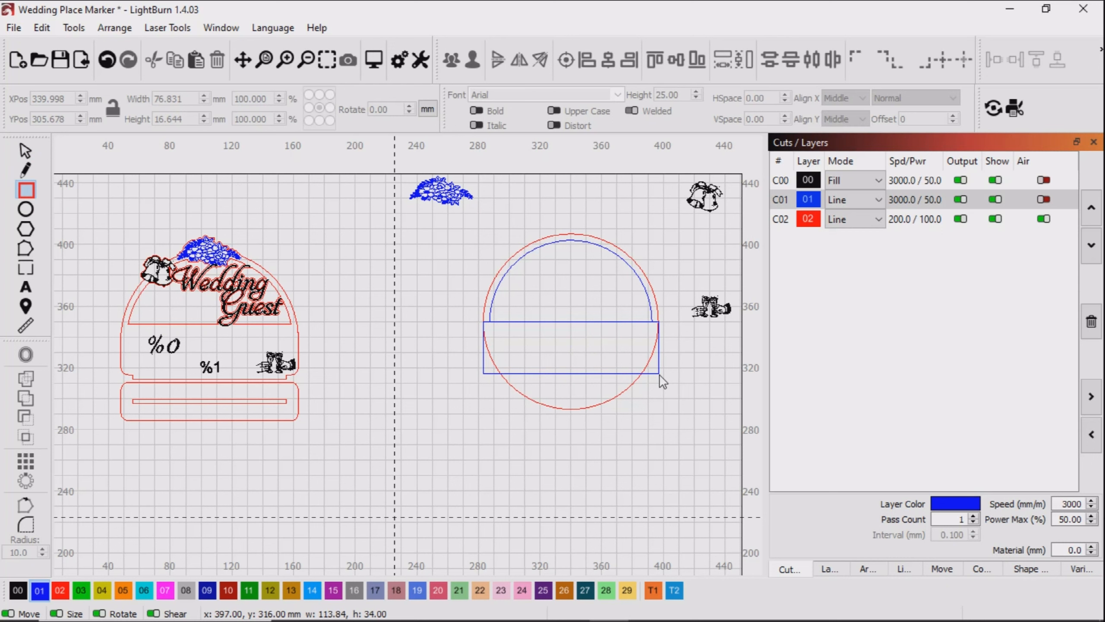
drag(659, 374, 659, 374)
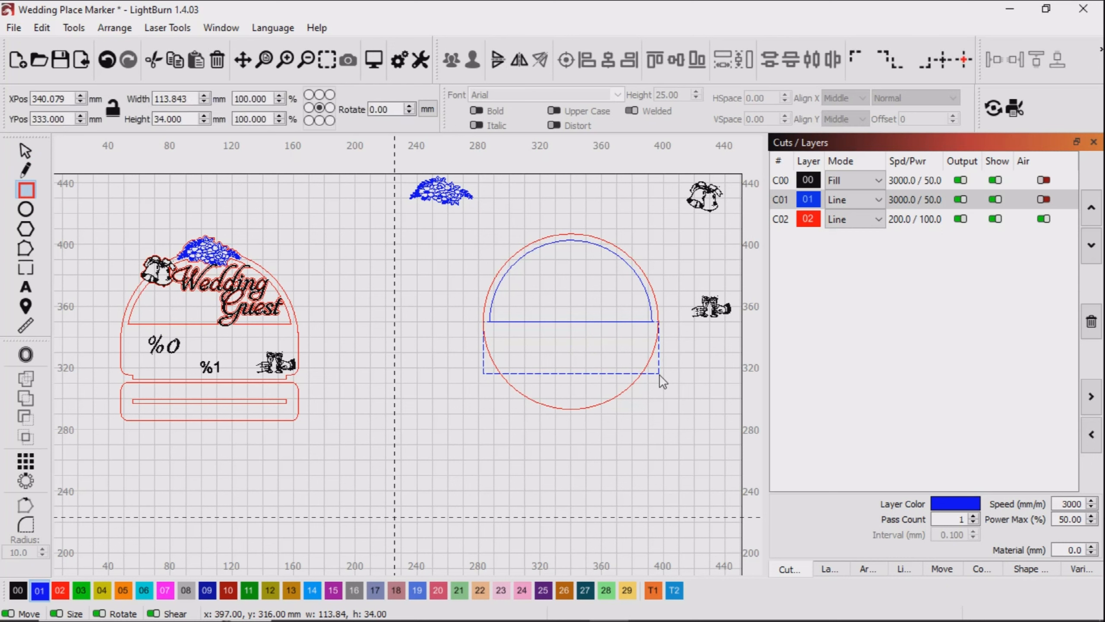
Combine the new rectangle with the outer circle using Union in the Boolean Assistant
click(26, 151)
shift+click(570, 408)
click(73, 28)
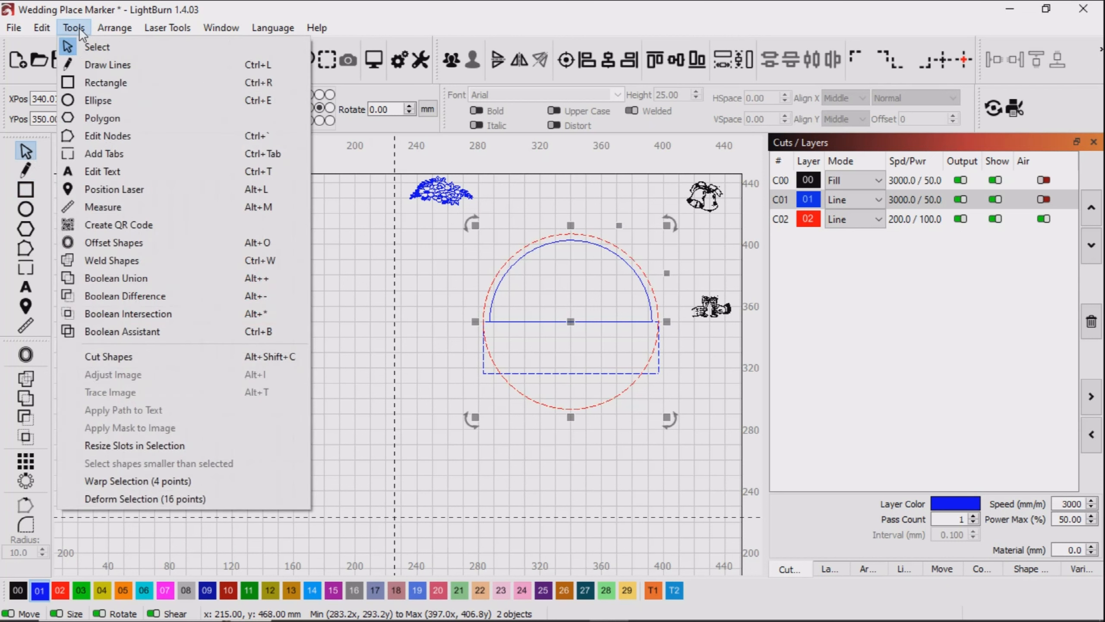
click(131, 331)
click(793, 175)
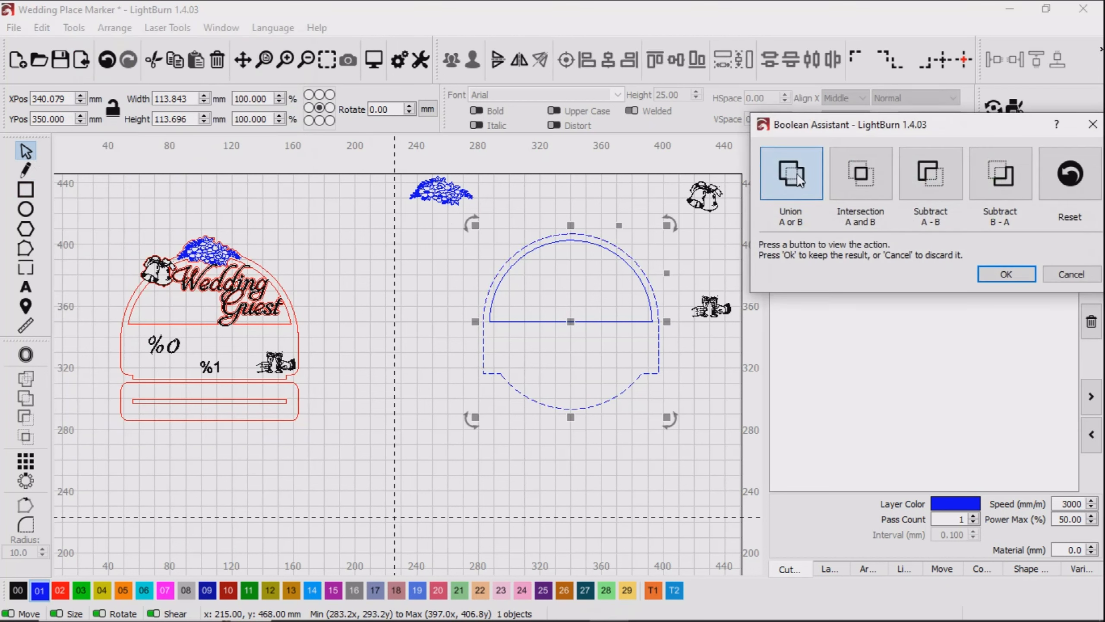
click(866, 174)
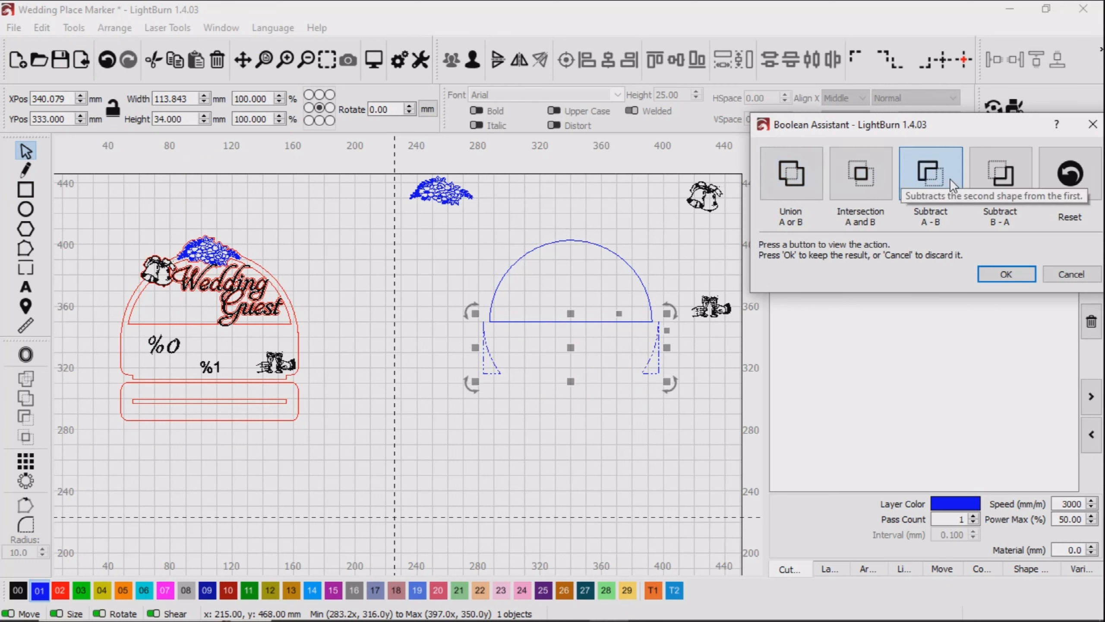
click(1027, 167)
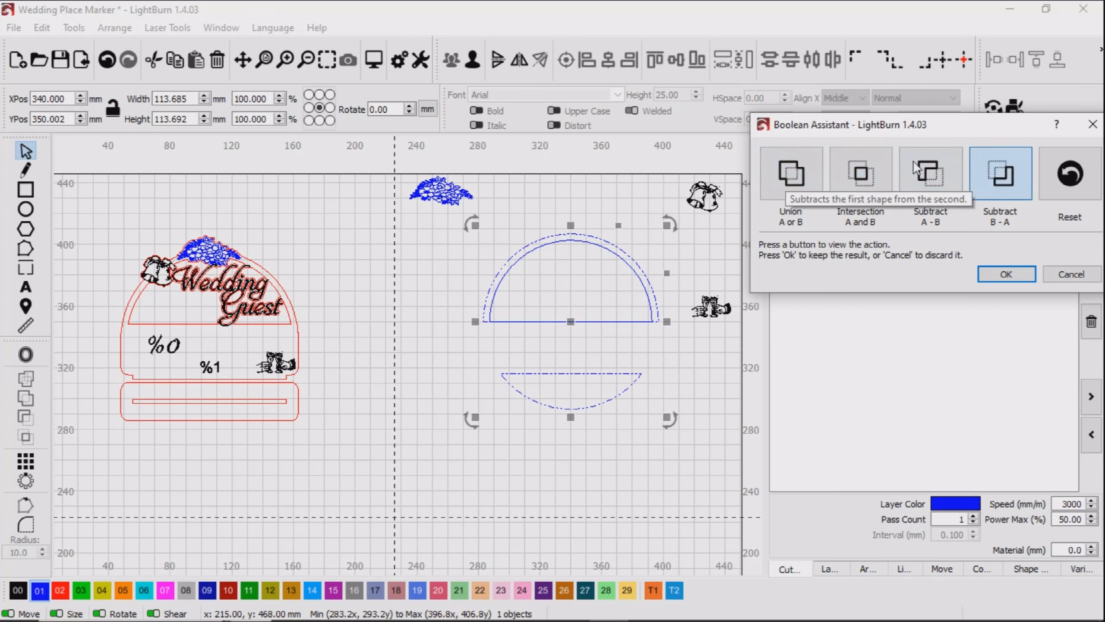
click(901, 165)
click(1000, 274)
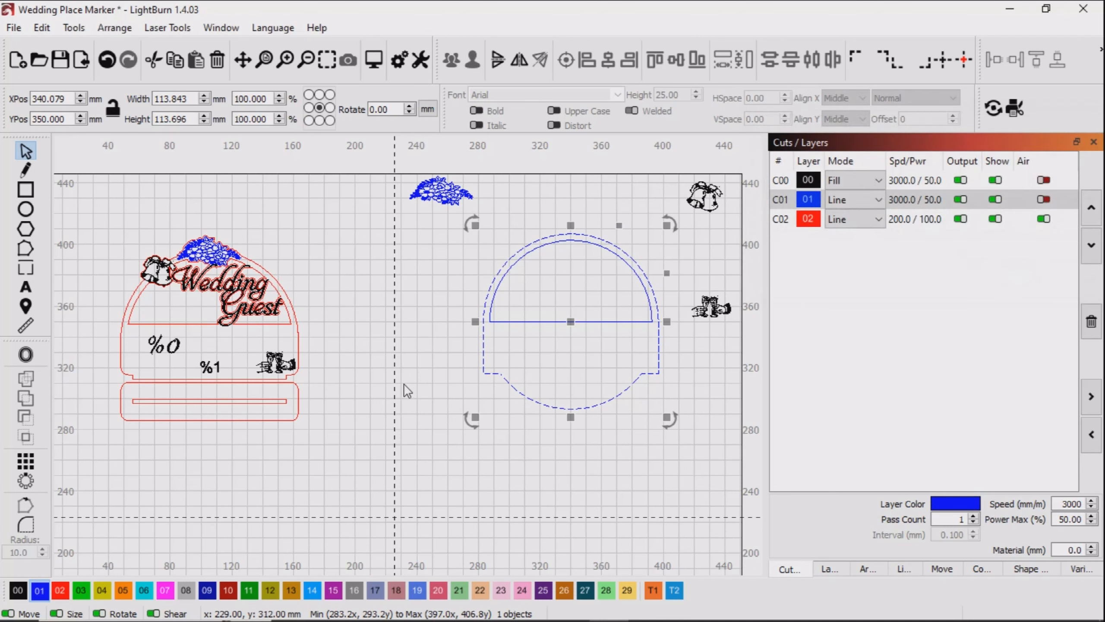
click(431, 391)
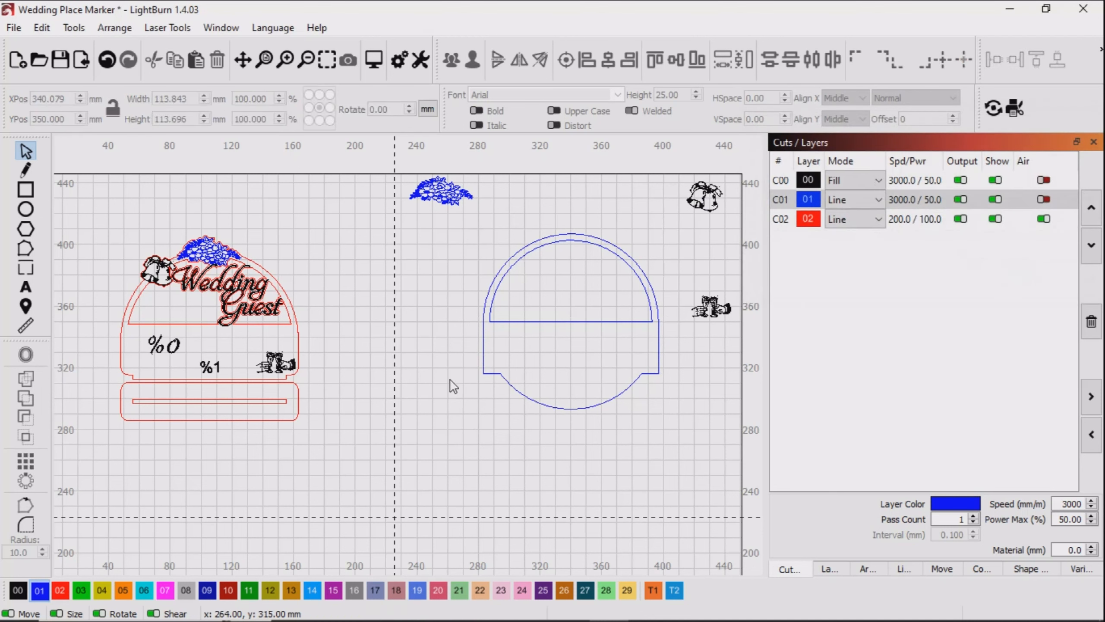
Delete the lowest node of the outer outline's bottom arc in node editing
click(517, 391)
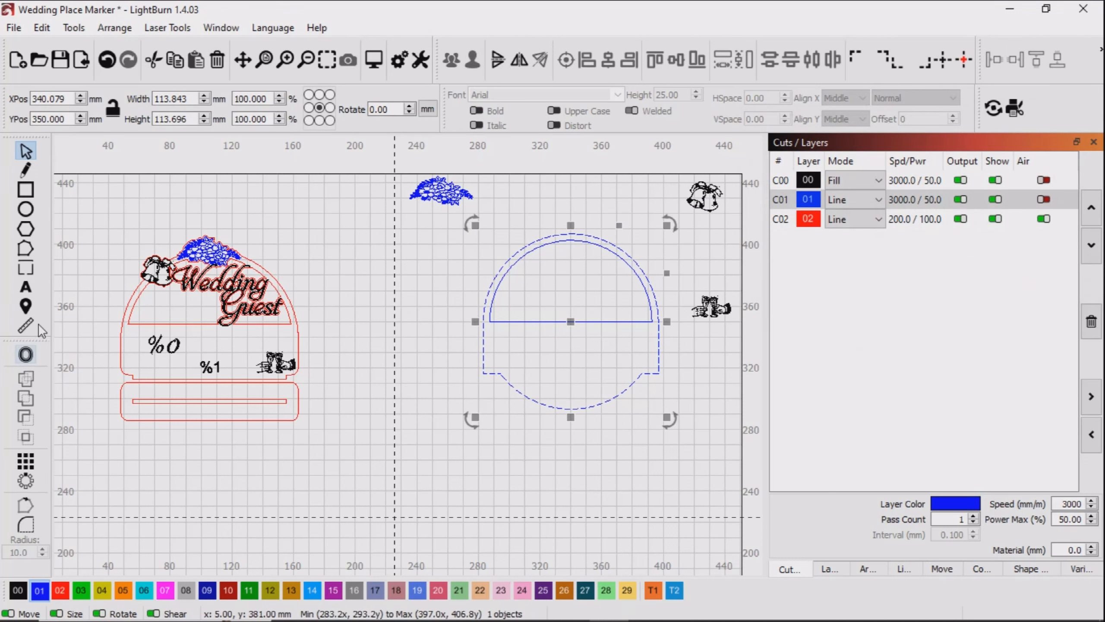
click(26, 249)
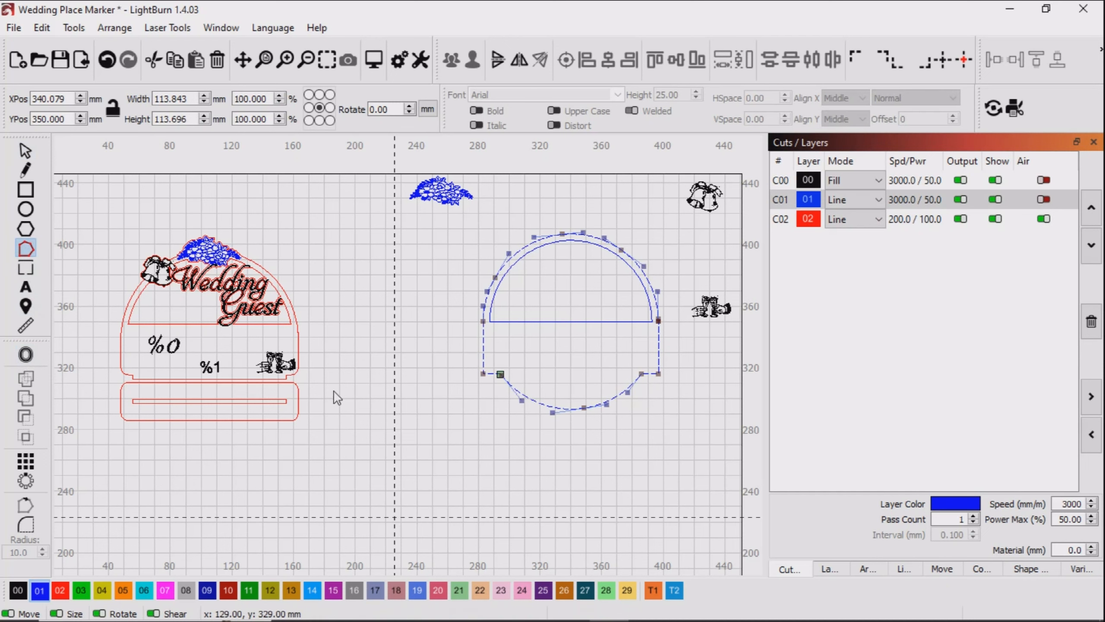
scroll(478, 433, down, 2)
scroll(516, 439, up, 2)
scroll(517, 438, up, 2)
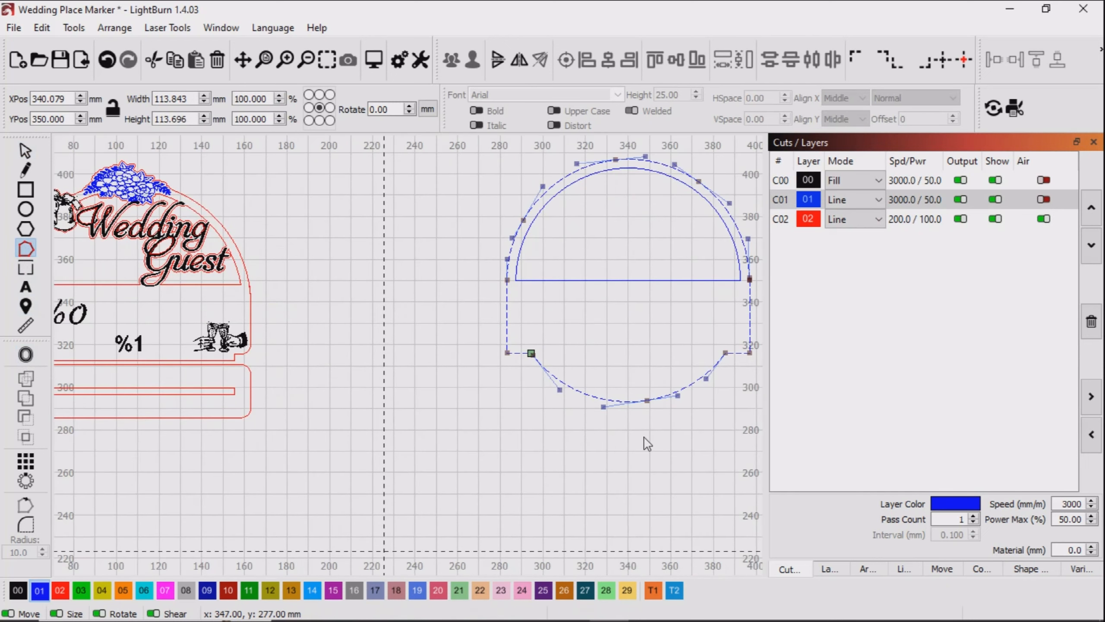
scroll(595, 439, right, 5)
scroll(483, 450, up, 2)
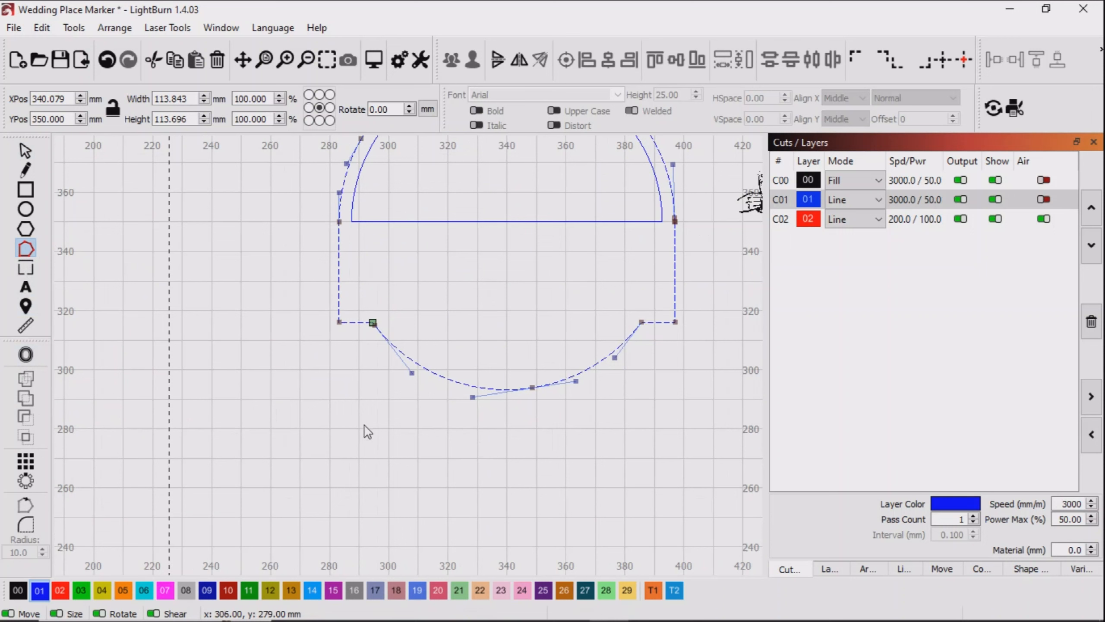
drag(340, 342, 676, 426)
key(d)
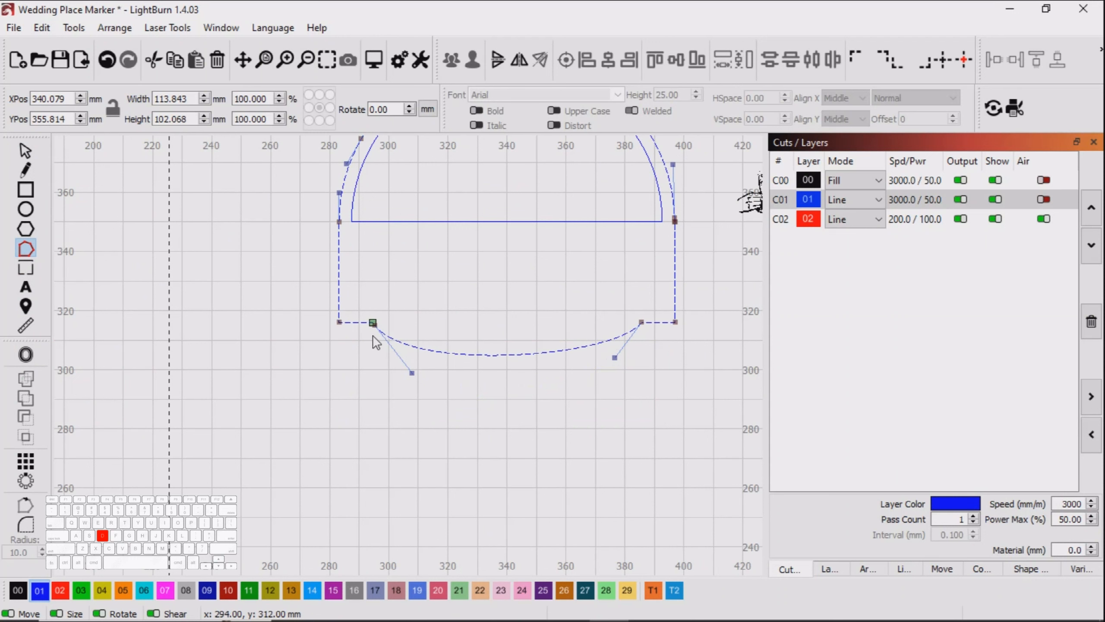
Straighten the remaining bottom curve of the outer outline into a flat base edge between its two side segments
scroll(376, 342, up, 4)
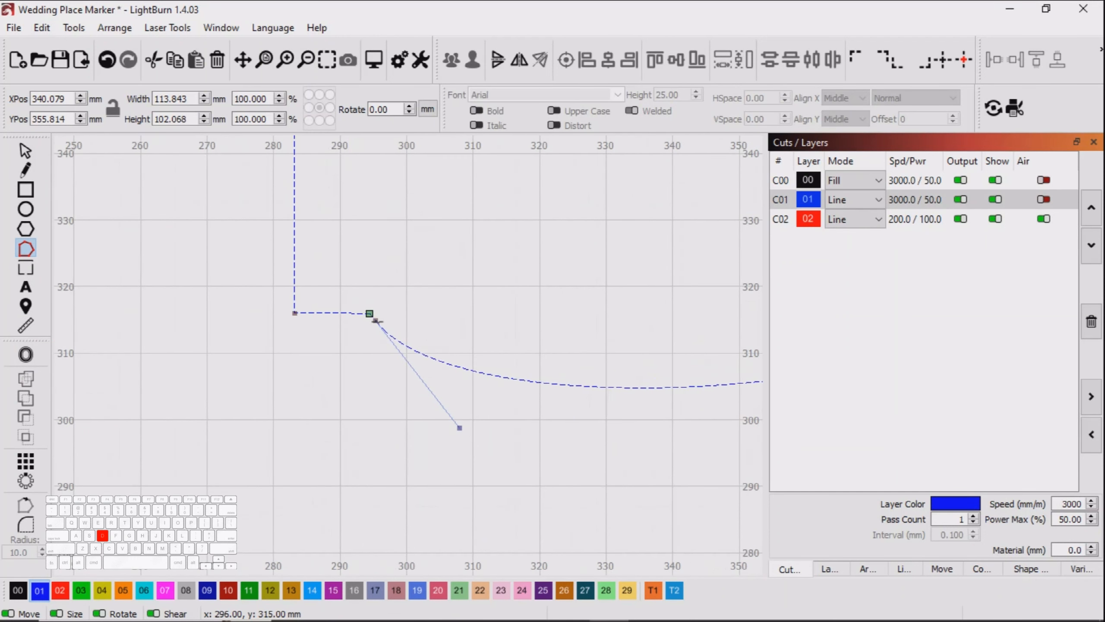
key(d)
scroll(684, 393, down, 1)
drag(681, 394, 572, 434)
scroll(490, 374, down, 2)
scroll(496, 378, down, 2)
scroll(557, 441, down, 1)
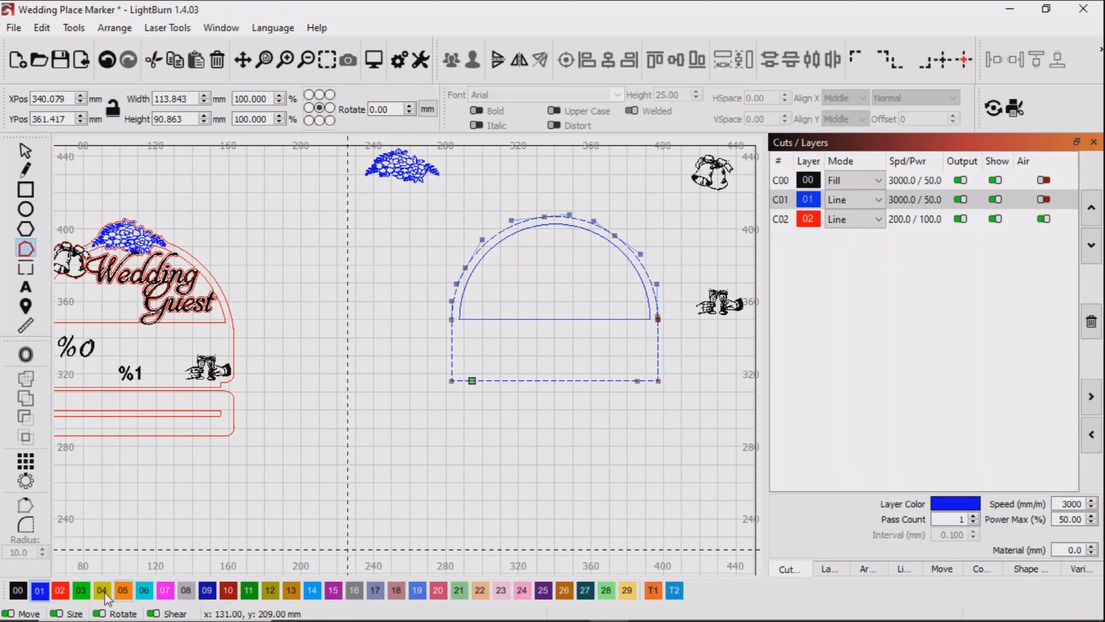
Assign the outer outline and the inner half-circle to the red layer 02
click(60, 590)
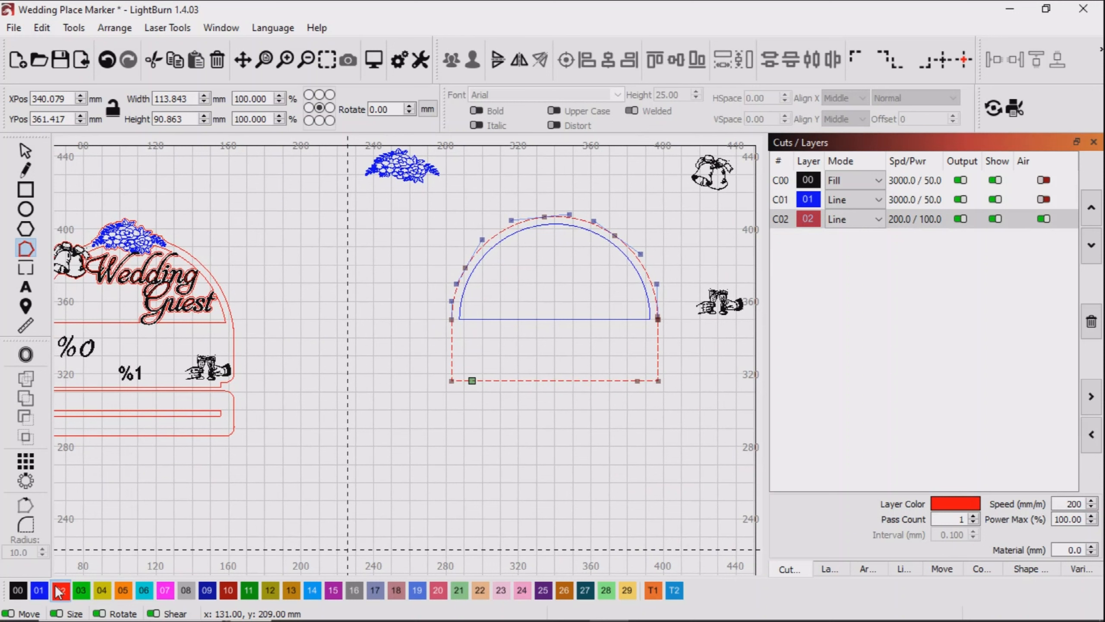
click(516, 319)
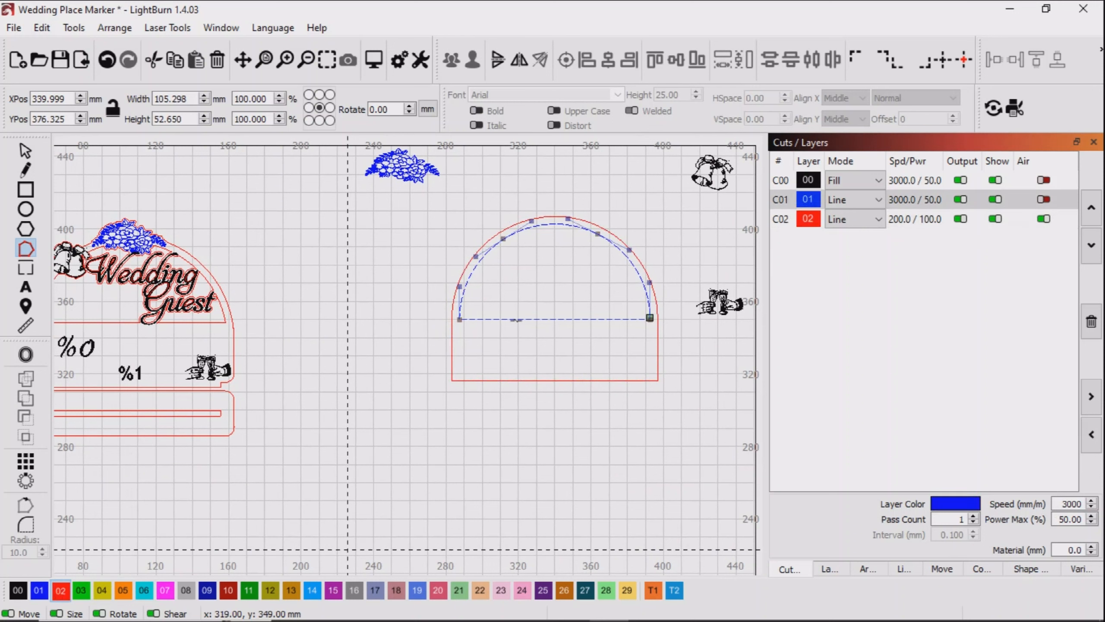
click(60, 591)
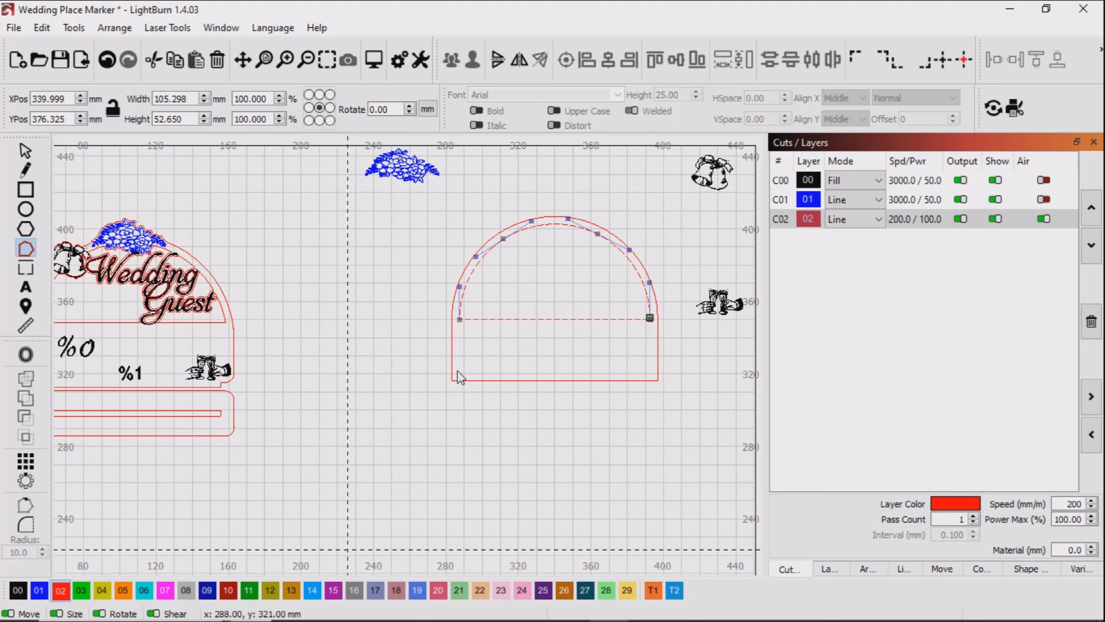
Try a 10 mm corner radius on the outer outline's lower-left corner and undo it
click(29, 525)
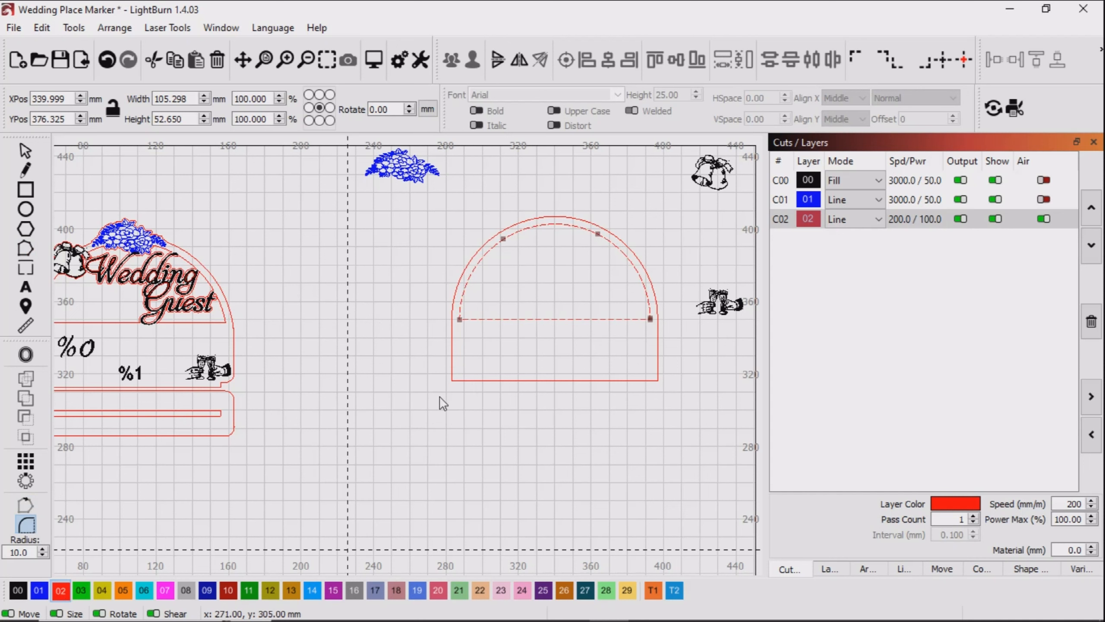
click(452, 379)
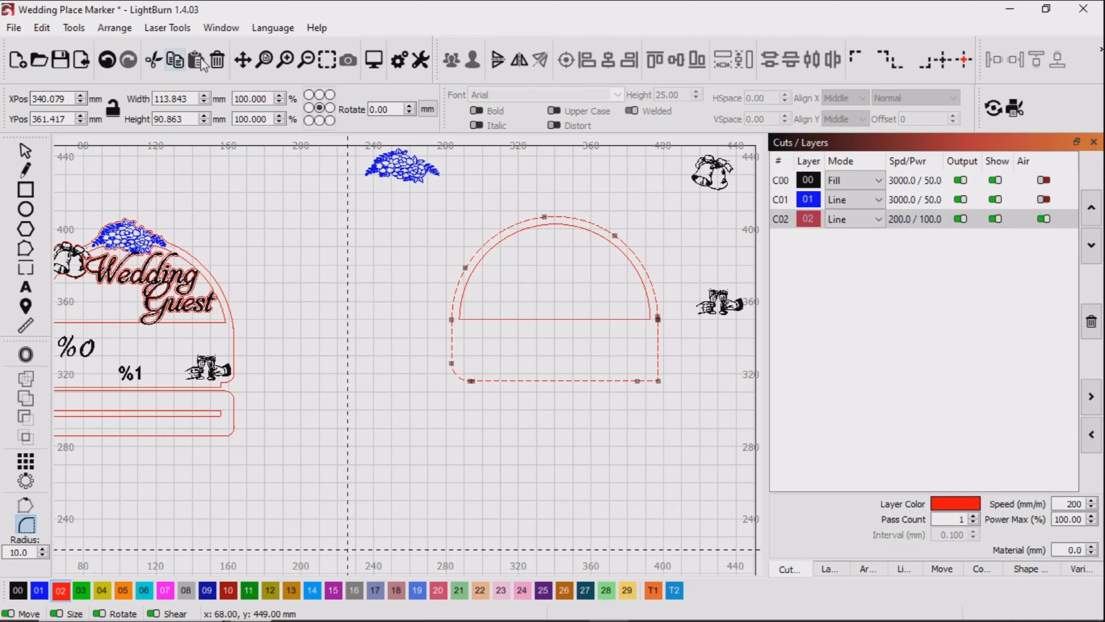
click(107, 59)
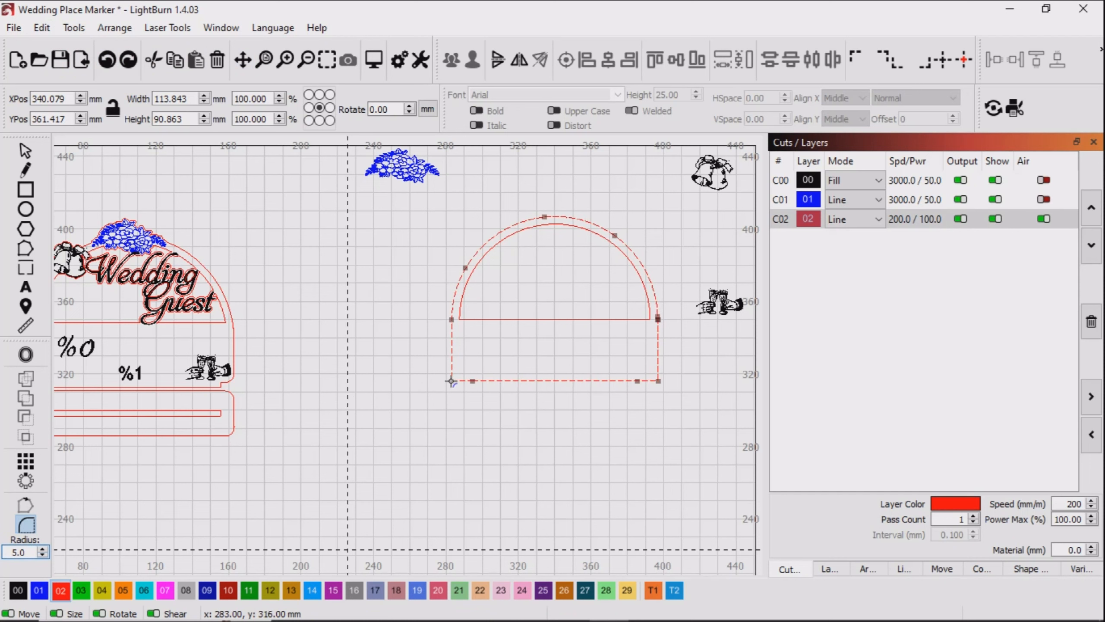
Round both lower corners of the outer outline with a 5 mm radius
click(451, 382)
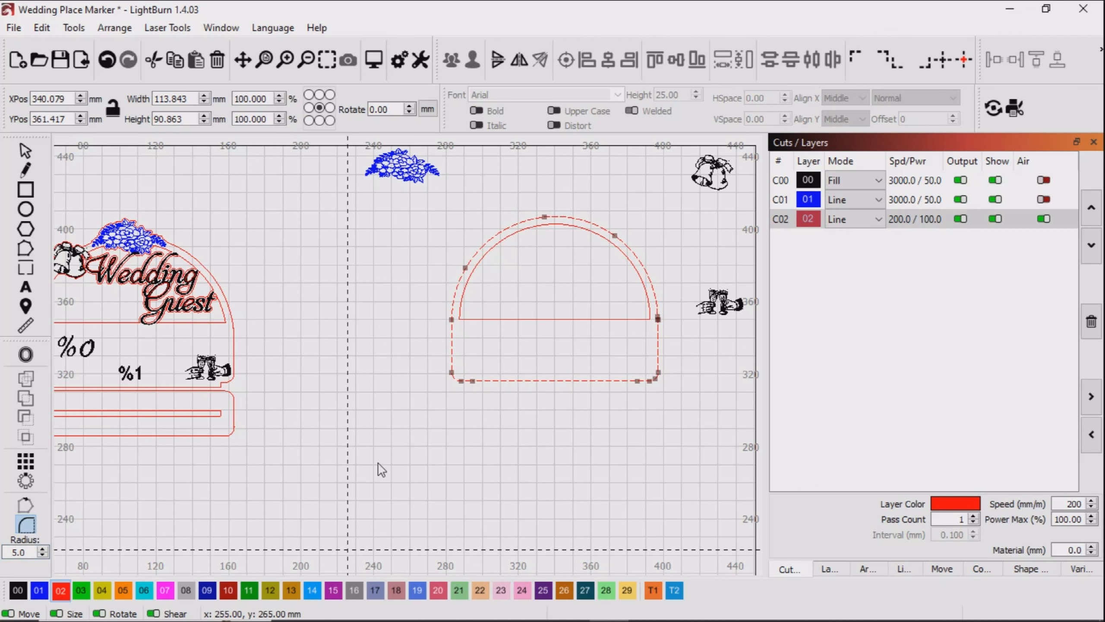
click(24, 149)
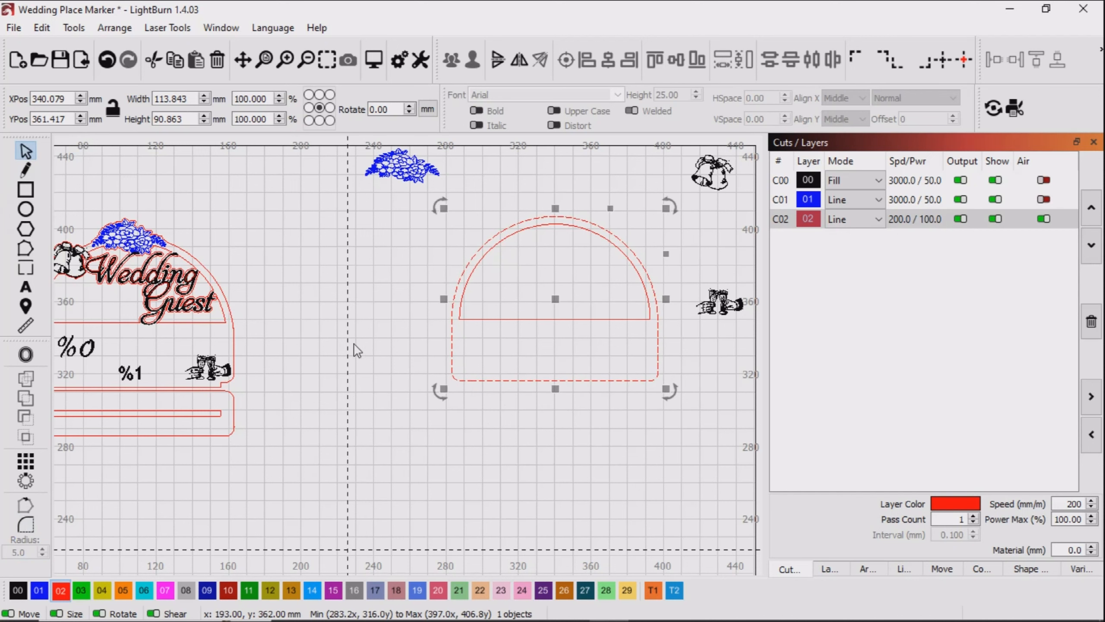
click(398, 395)
scroll(437, 410, down, 2)
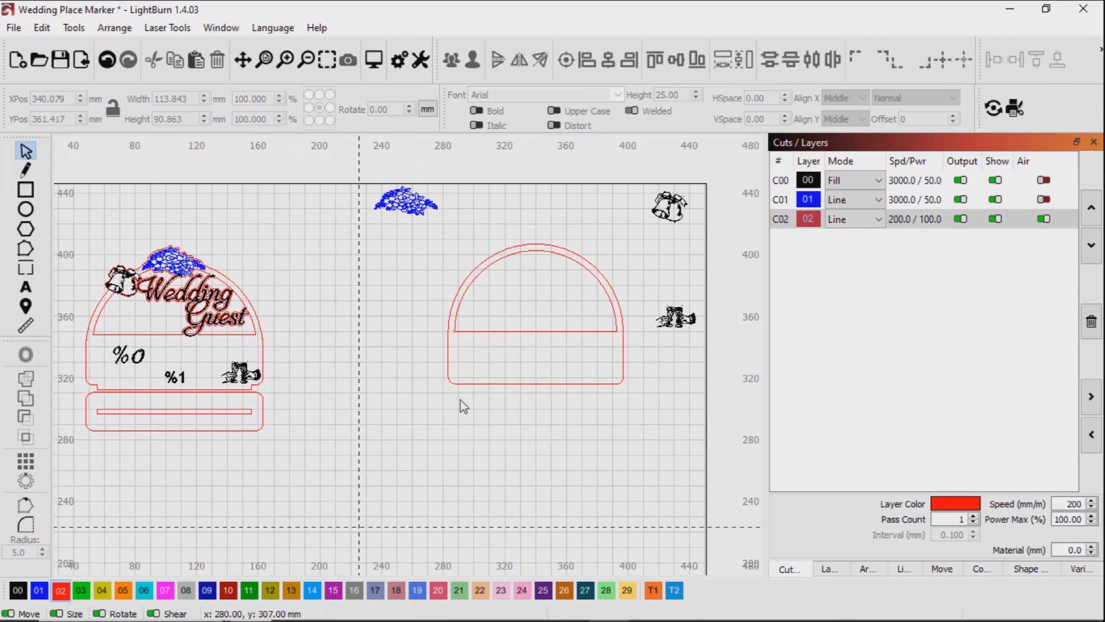
Draw a rectangle about 92.55 × 6.99 mm directly below the outer outline's base edge
mouse_move(489, 417)
mouse_down()
mouse_move(513, 418)
mouse_move(504, 405)
mouse_up()
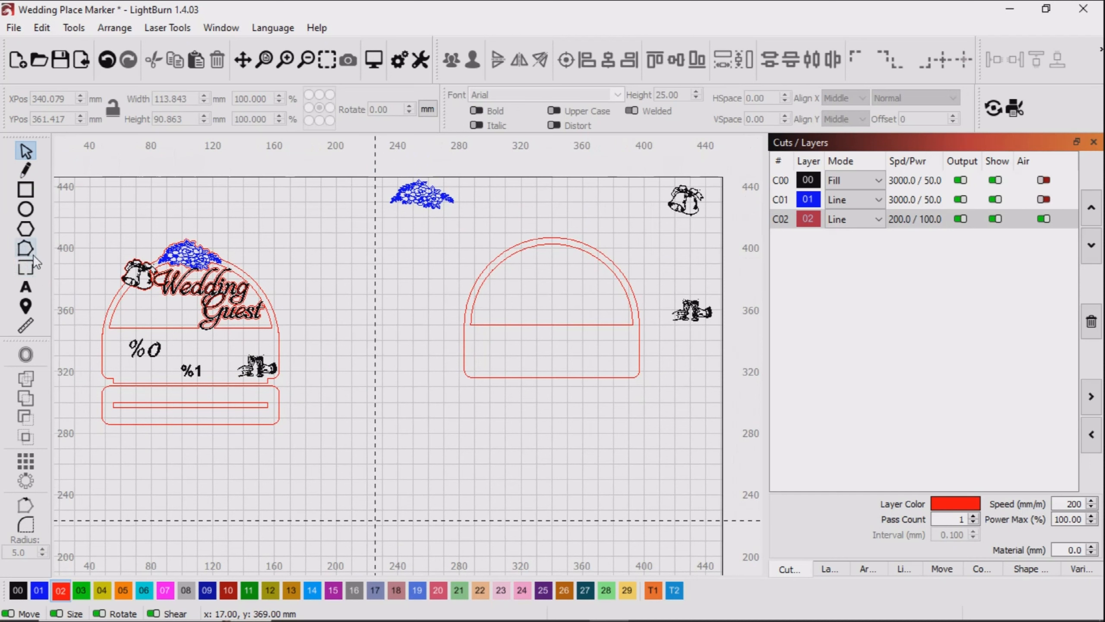
click(27, 190)
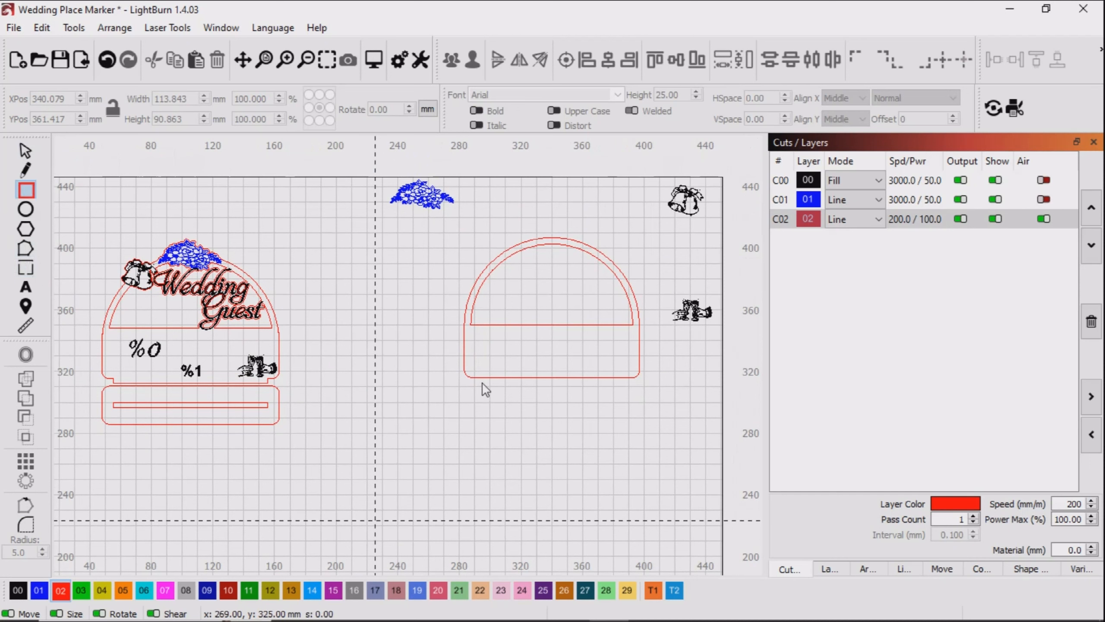
drag(482, 378, 626, 389)
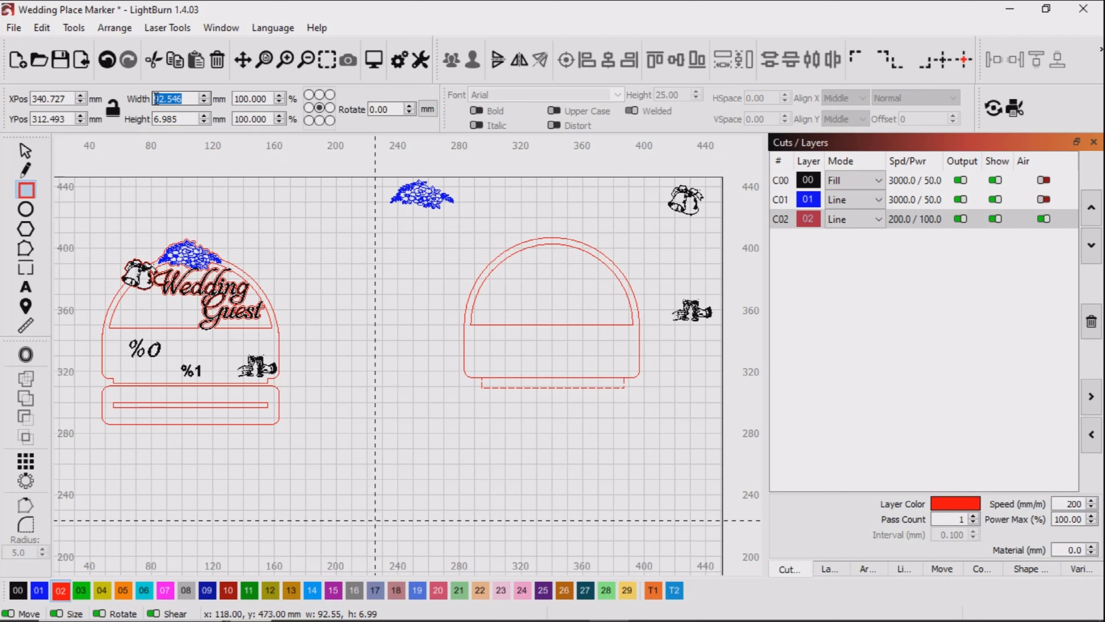
Set the new rectangle's width to 100 mm and its height to 6 mm
key(BackSpace)
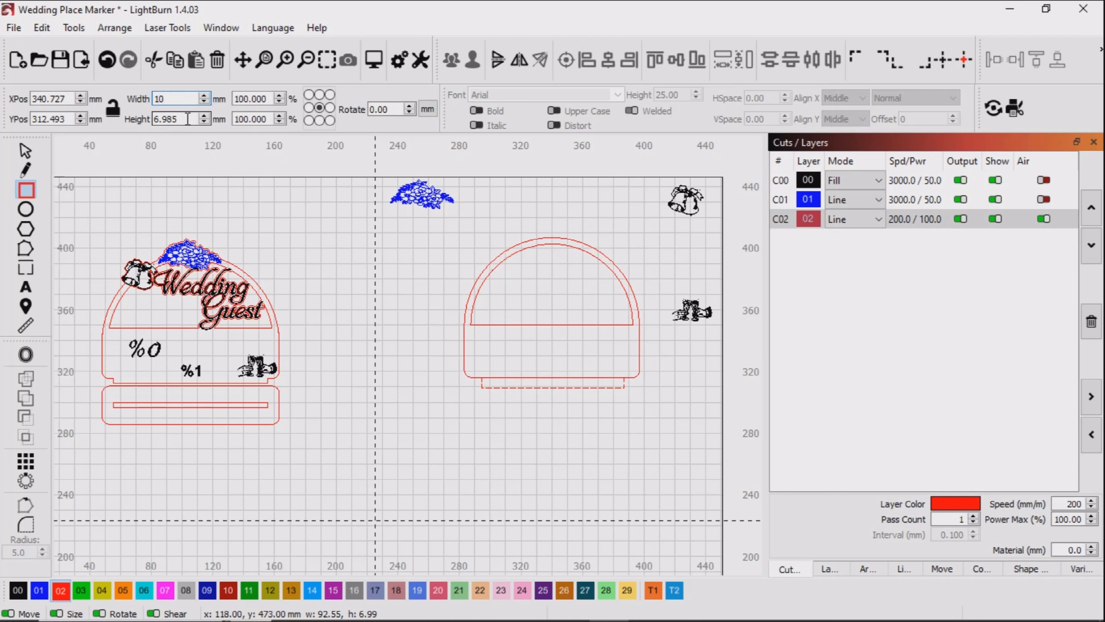
click(187, 118)
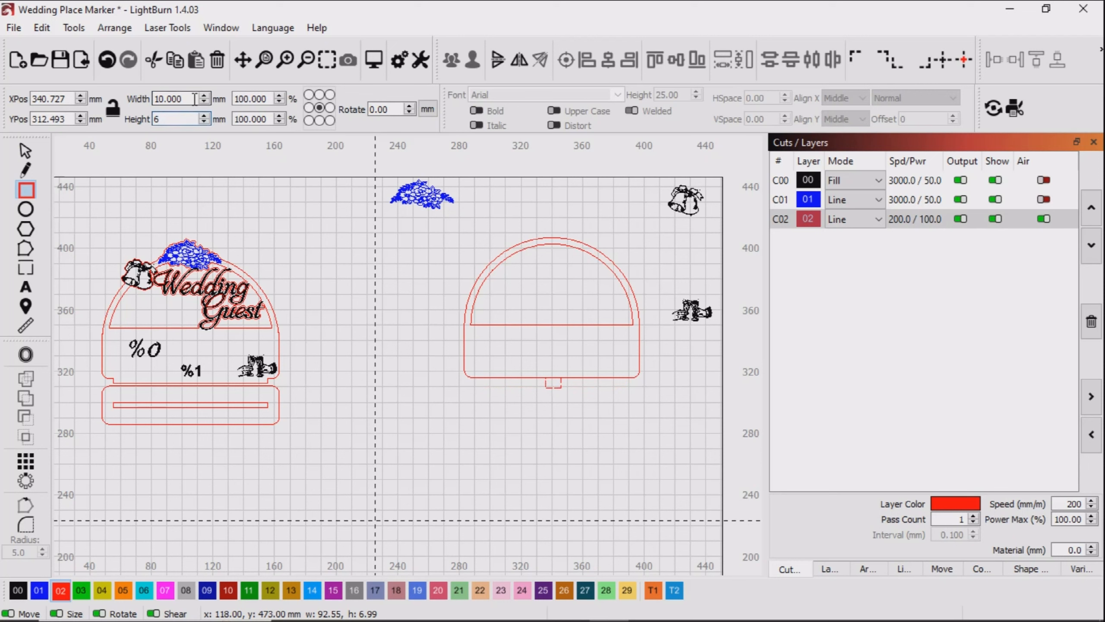
key(BackSpace)
key(Return)
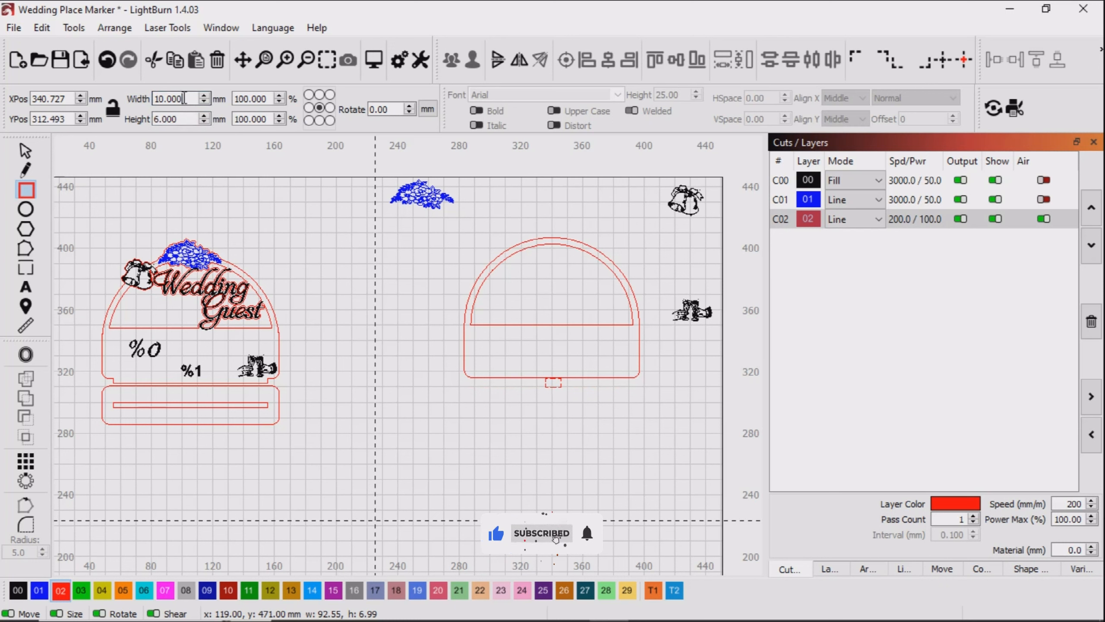
drag(182, 100, 165, 99)
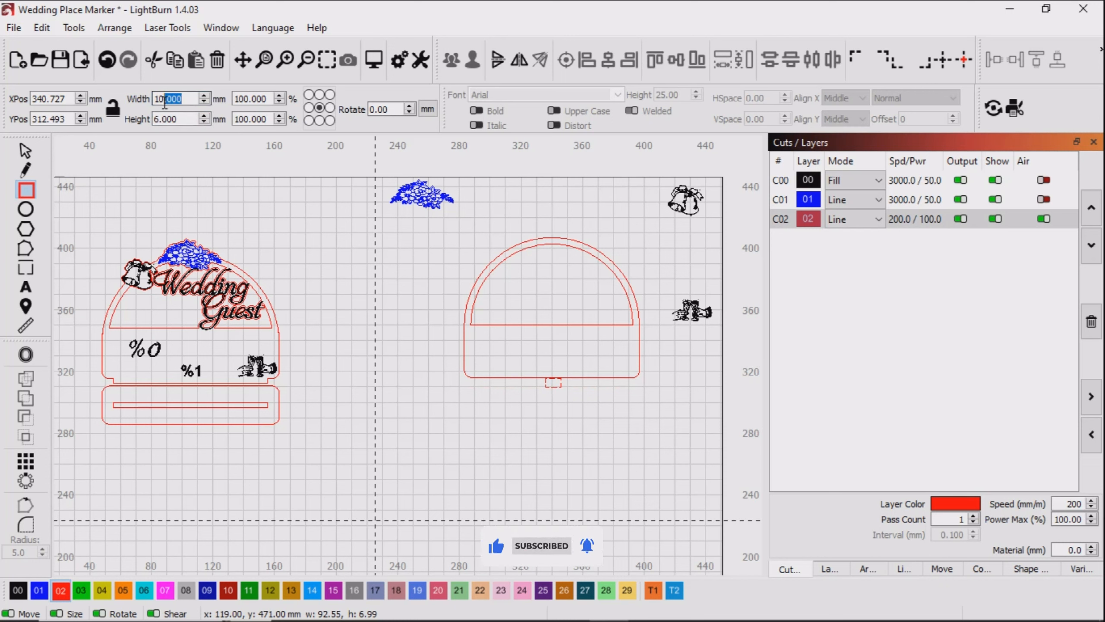
text(0)
click(182, 119)
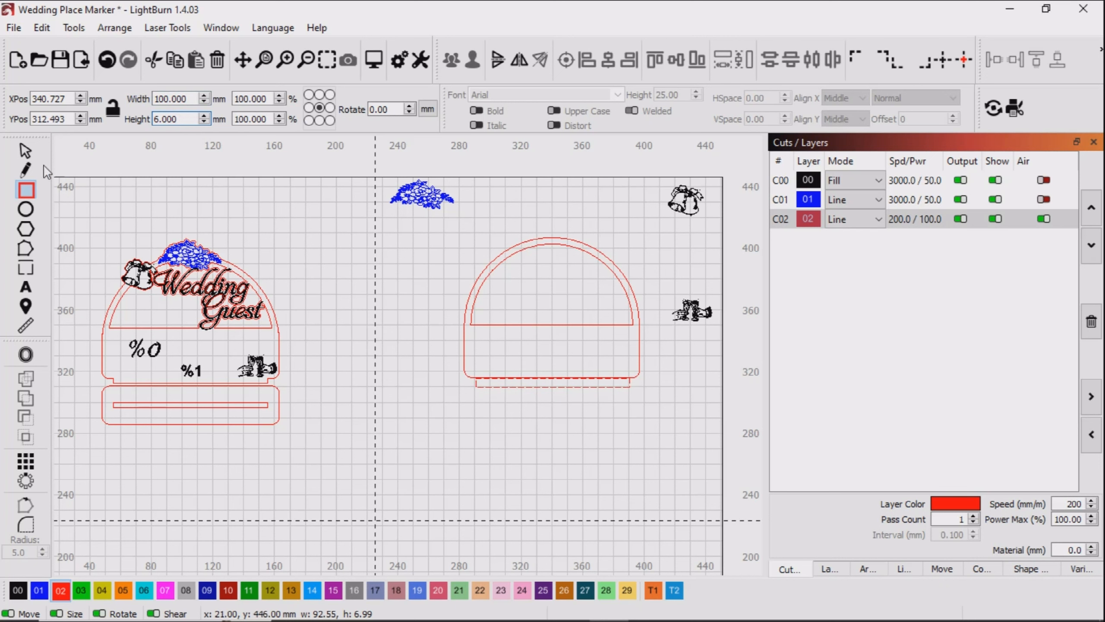
Move the 100 × 6 mm rectangle up to straddle the outline's base edge and center it horizontally on the outline
click(28, 145)
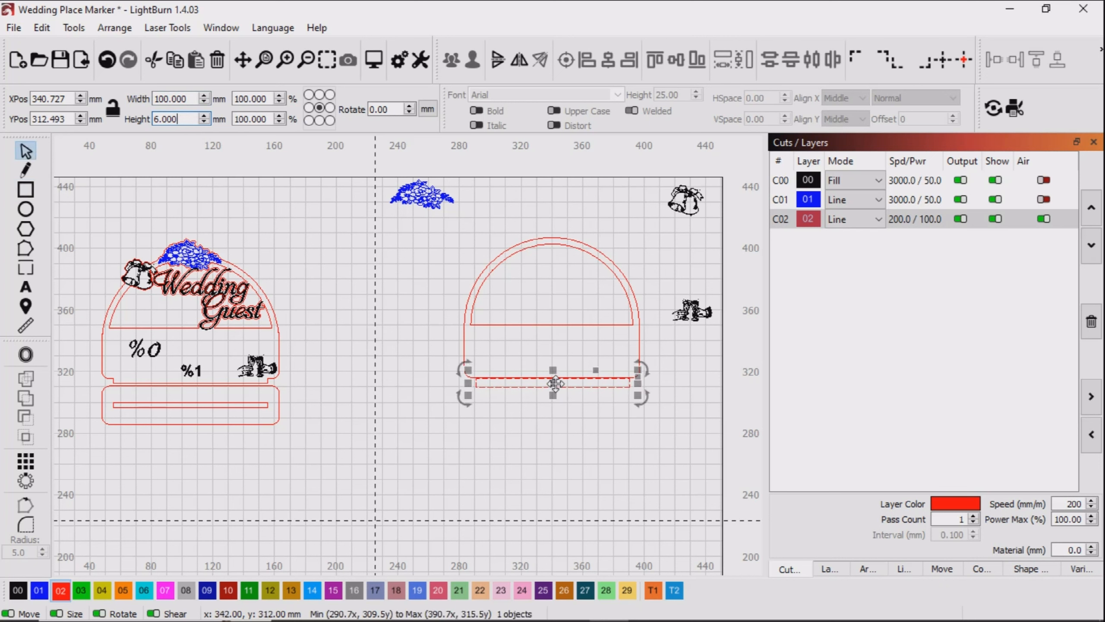
mouse_move(554, 381)
mouse_down()
mouse_move(558, 433)
mouse_move(555, 377)
mouse_up()
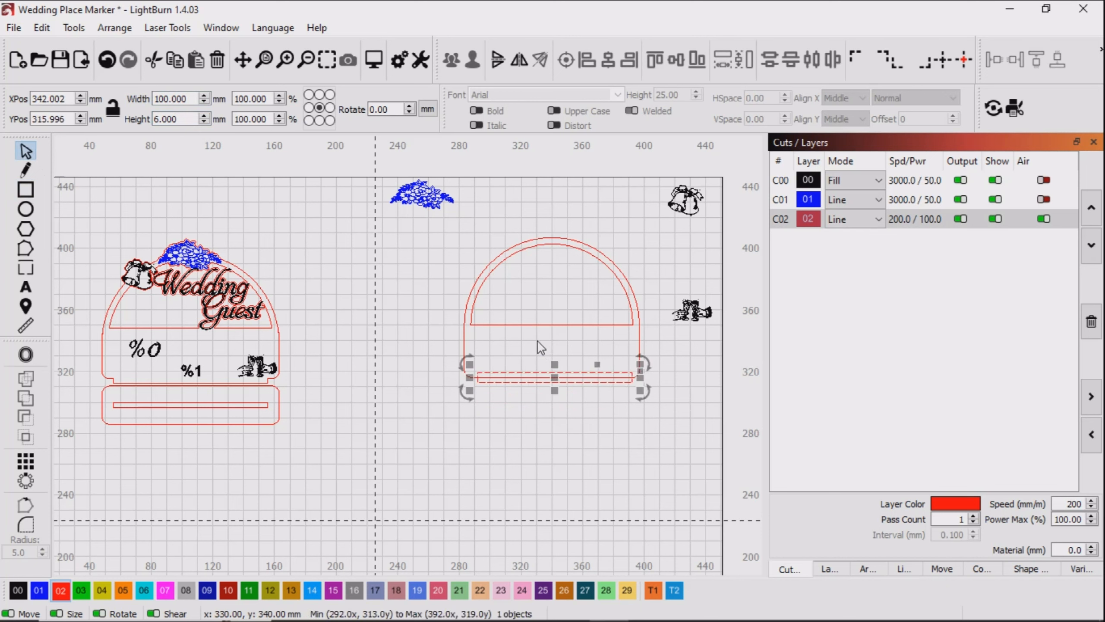
shift+click(464, 330)
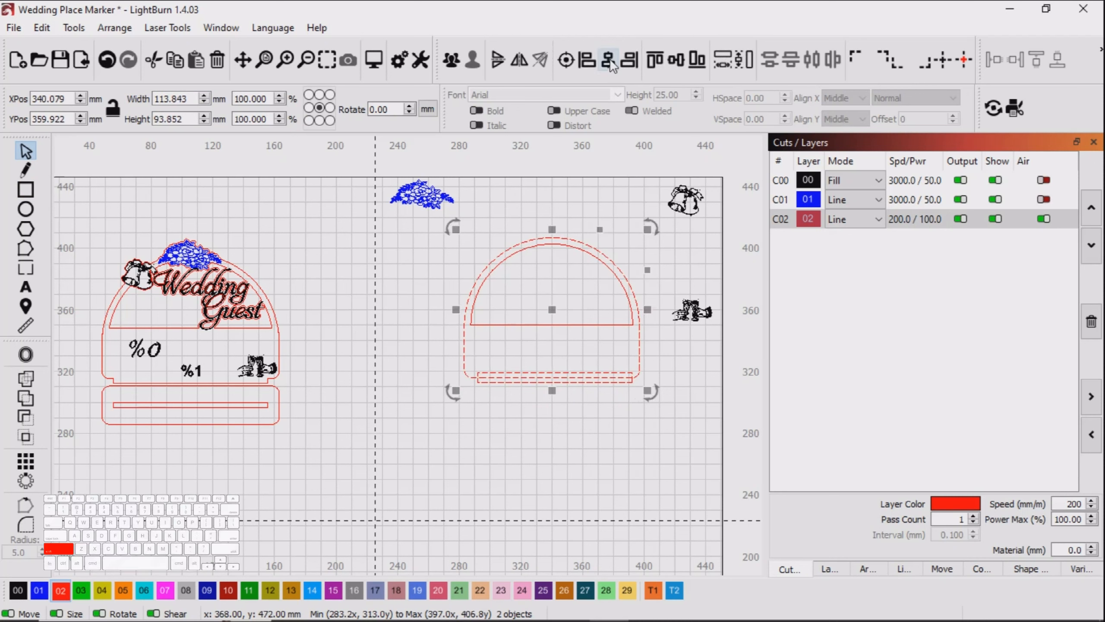
click(528, 428)
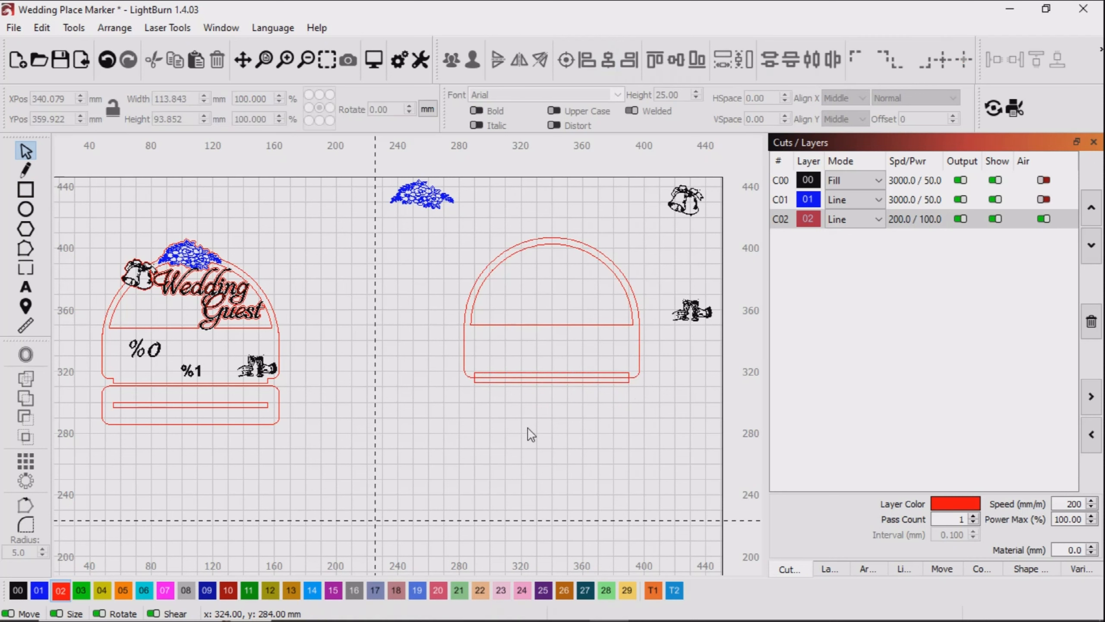
Combine the 100 × 6 mm rectangle with the outer outline using Union in the Boolean Assistant
scroll(536, 426, up, 2)
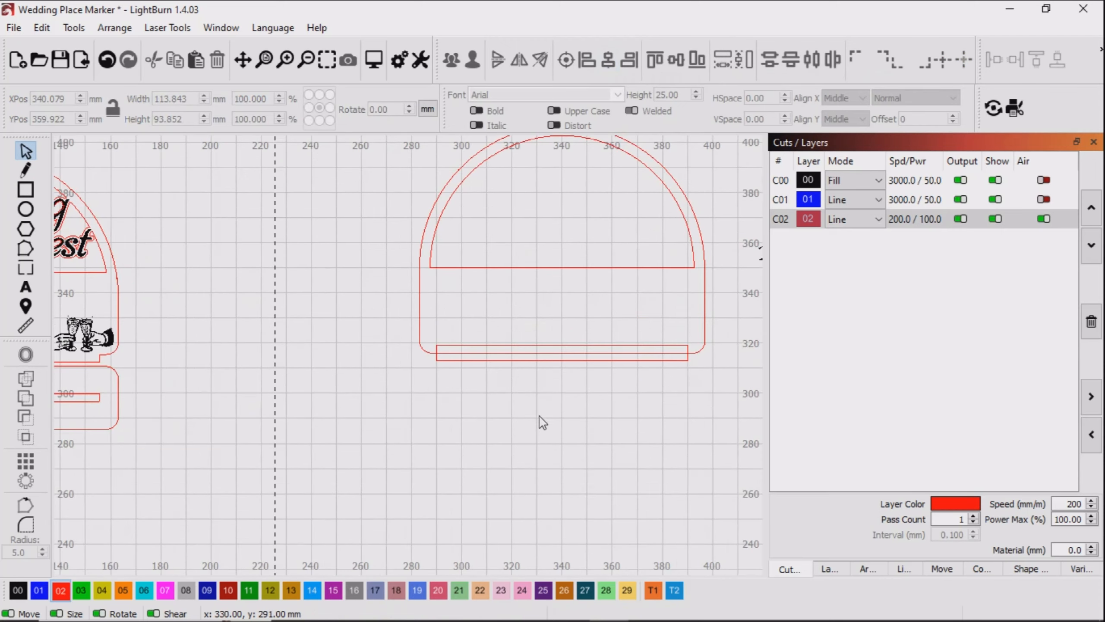
click(490, 345)
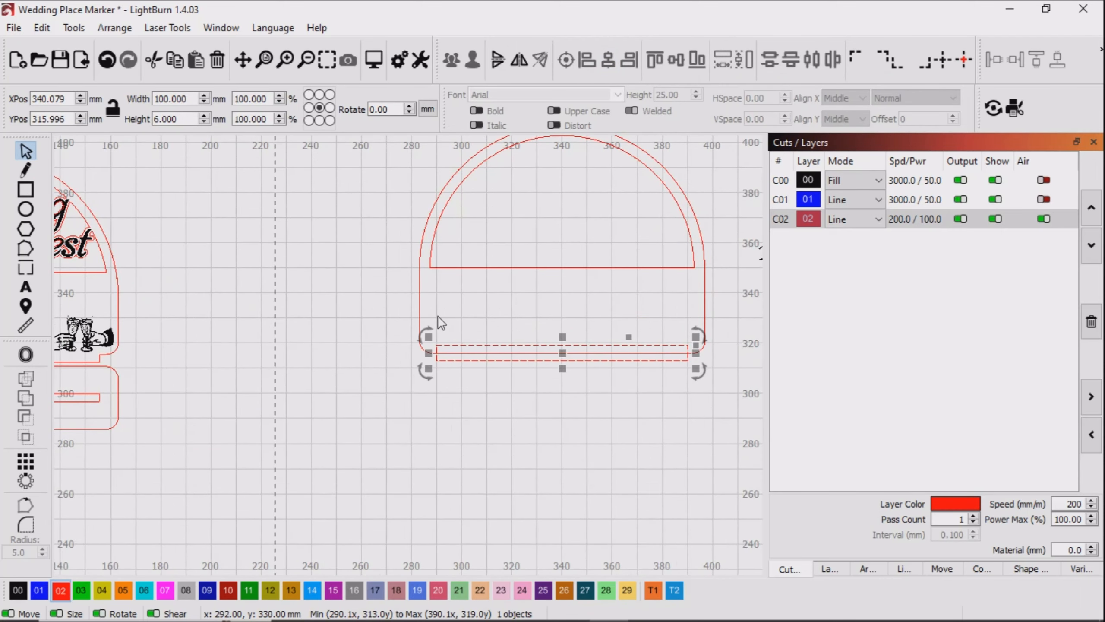
shift+click(420, 314)
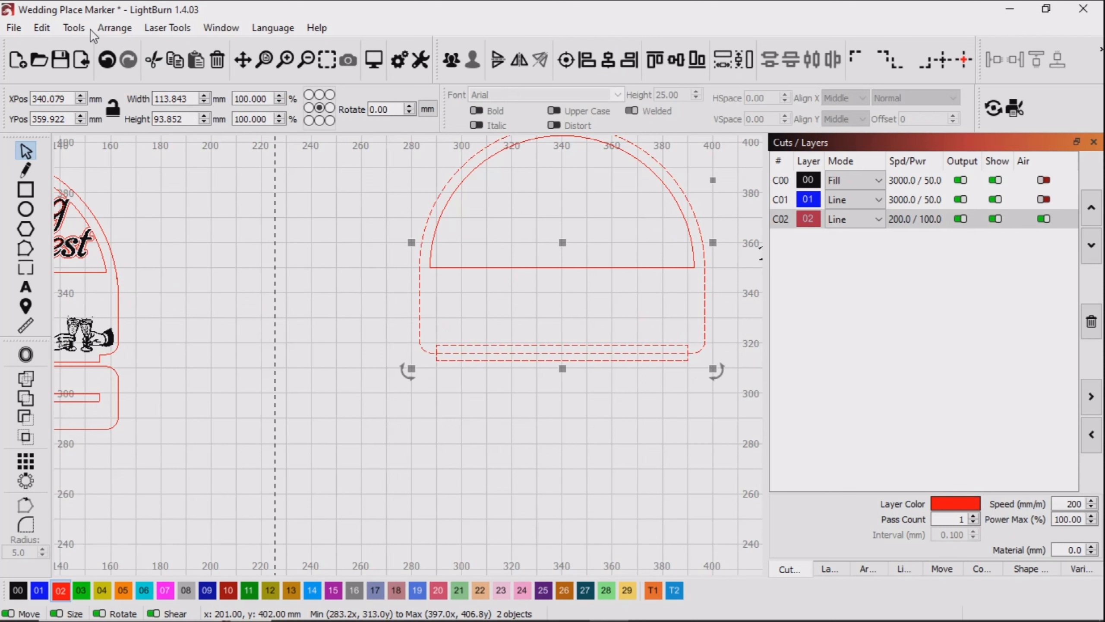
click(75, 28)
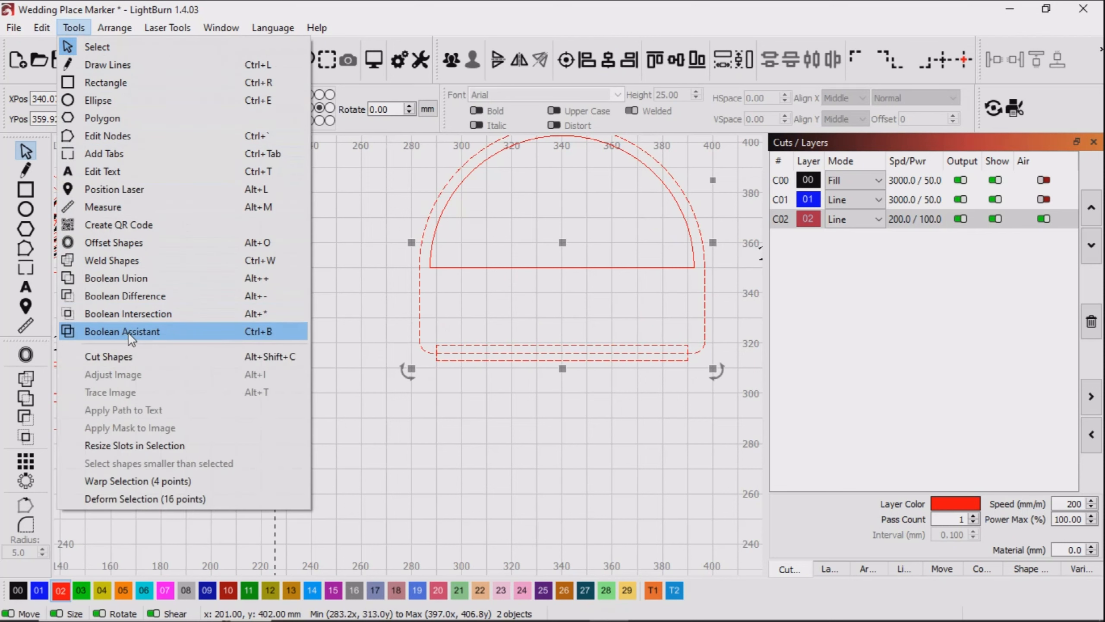
click(130, 332)
click(792, 172)
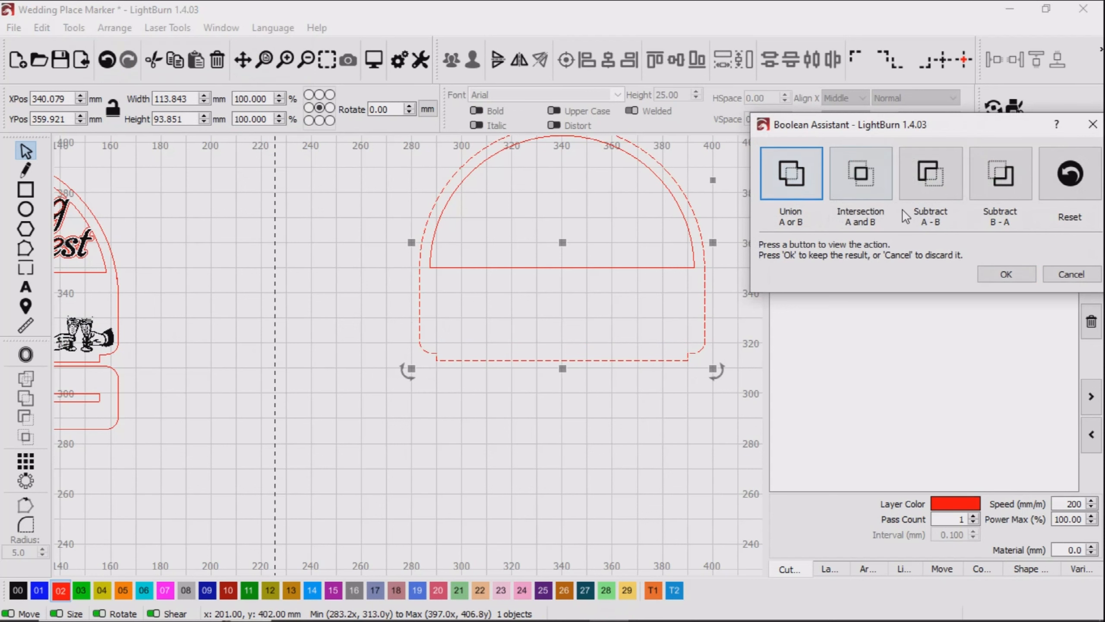
click(1006, 274)
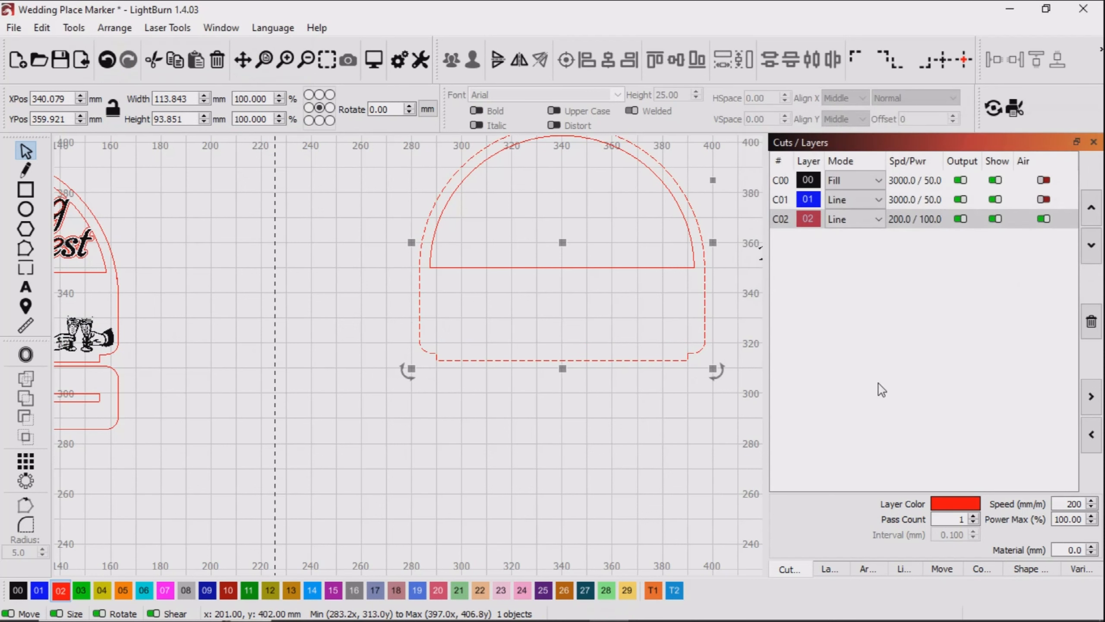
scroll(599, 470, down, 2)
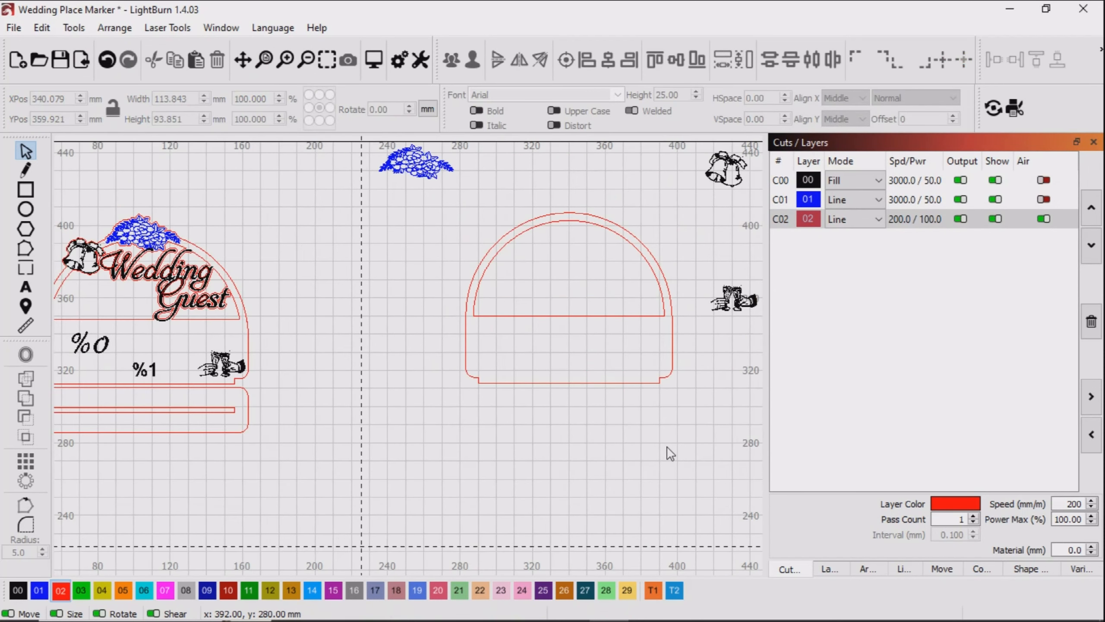
Move the wedding bells graphic to just above the upper left shoulder of the arched outline
scroll(693, 461, down, 3)
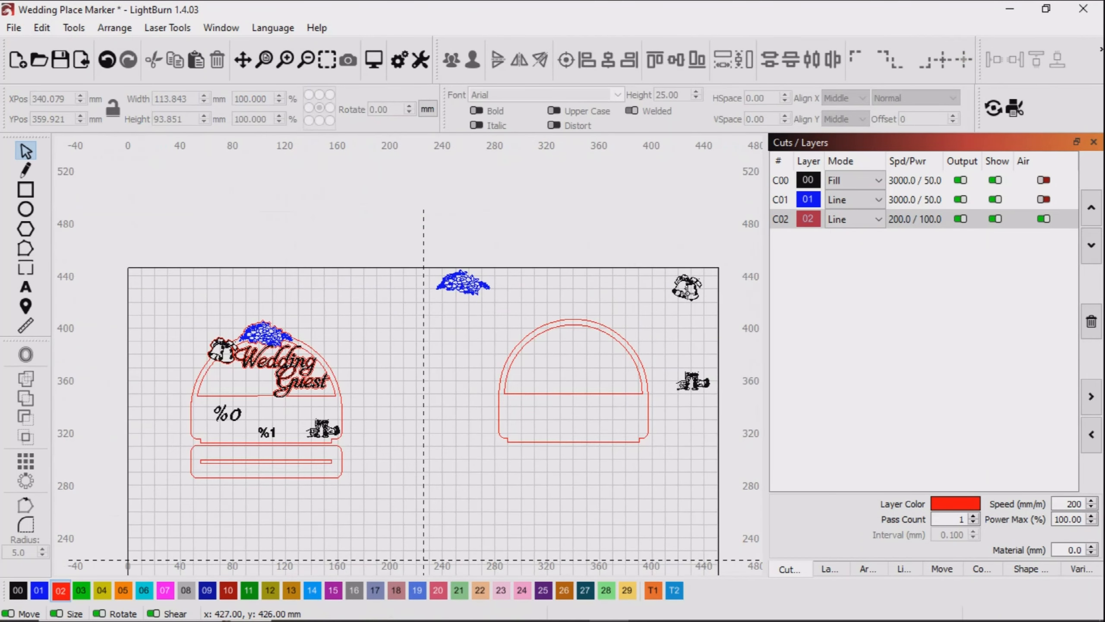
click(687, 291)
drag(686, 291, 533, 311)
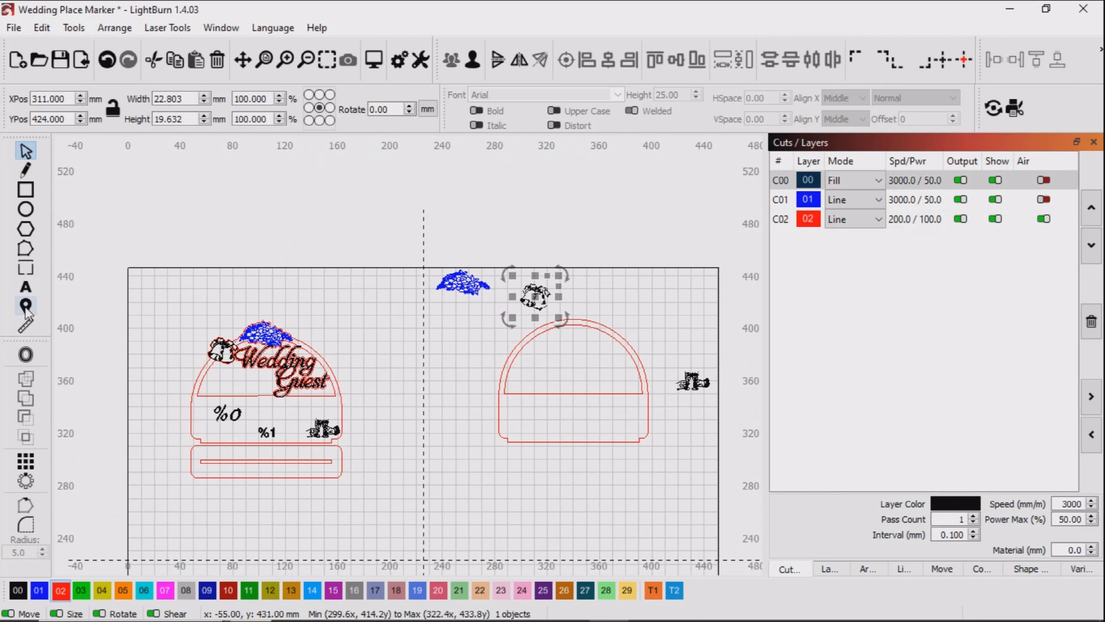
Offset the bells graphic outward by 2.20 mm with round corners, outer shapes only, and assign the offset to red layer 02
click(25, 354)
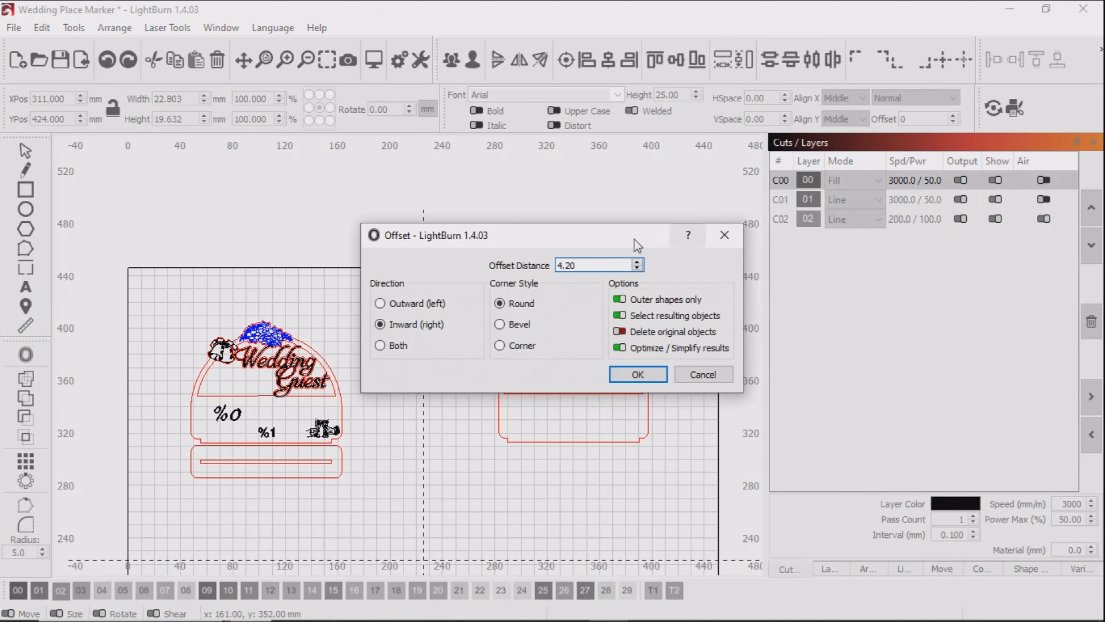
drag(635, 241, 978, 250)
scroll(610, 318, up, 2)
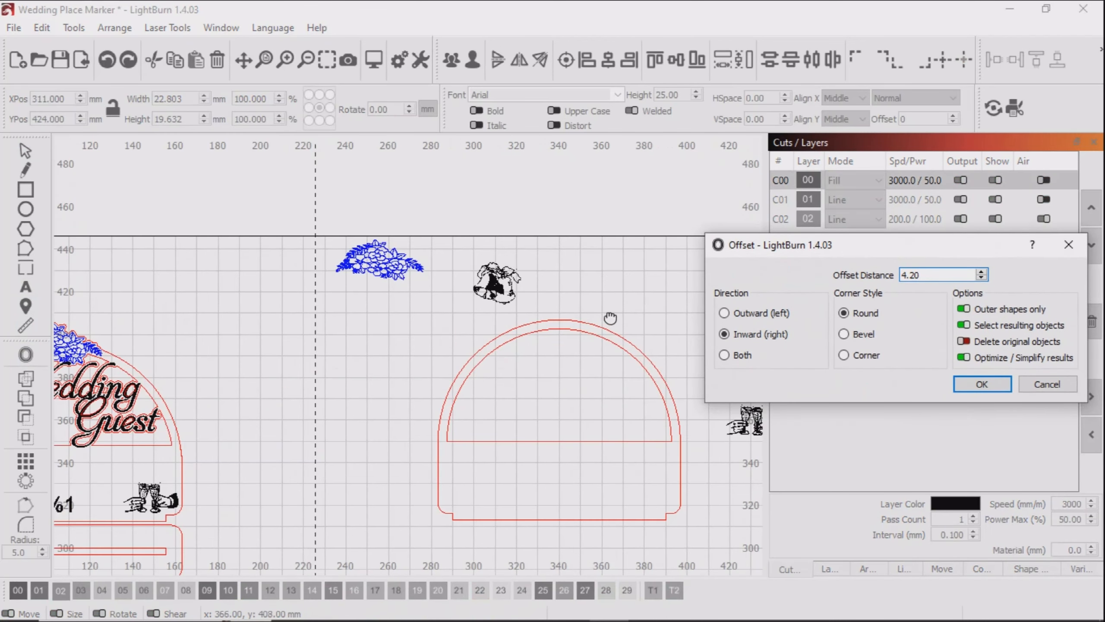
scroll(610, 318, up, 2)
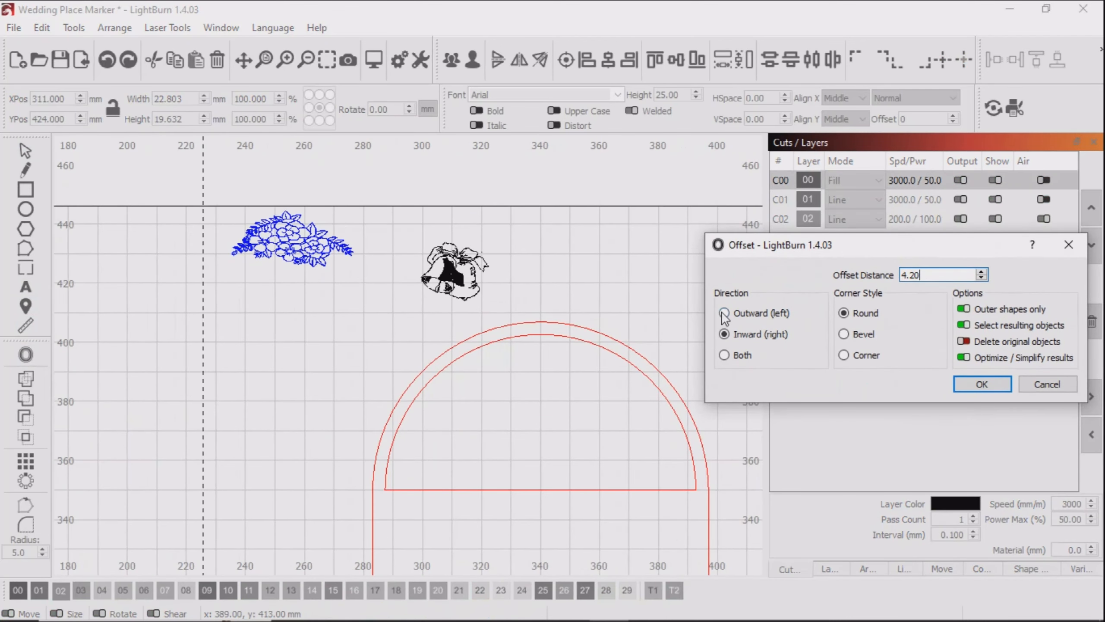
click(723, 314)
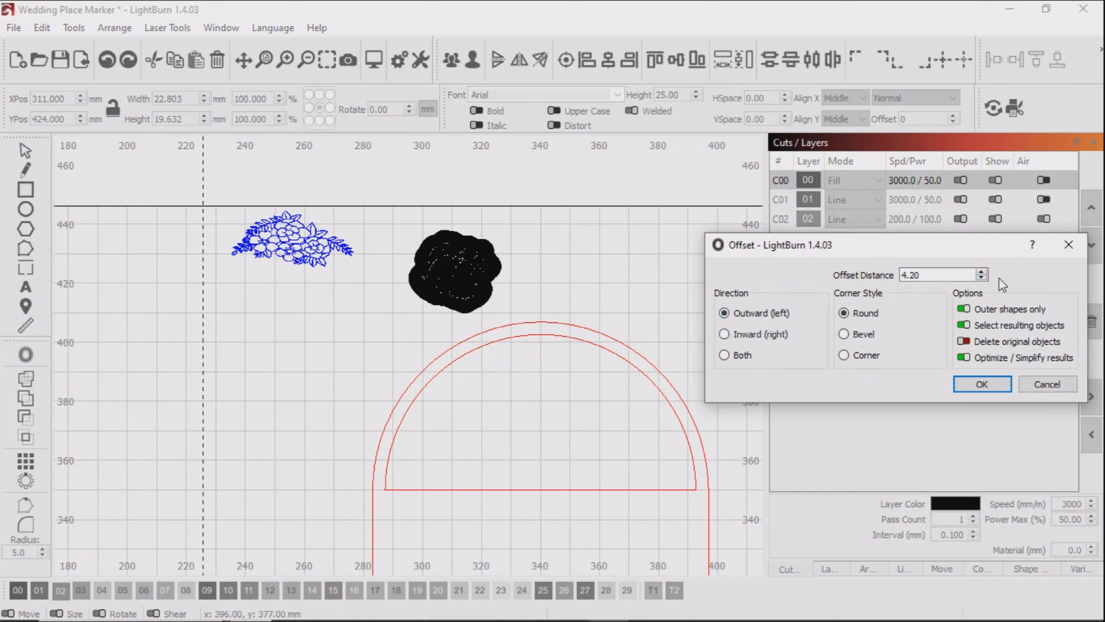
click(982, 279)
click(982, 279)
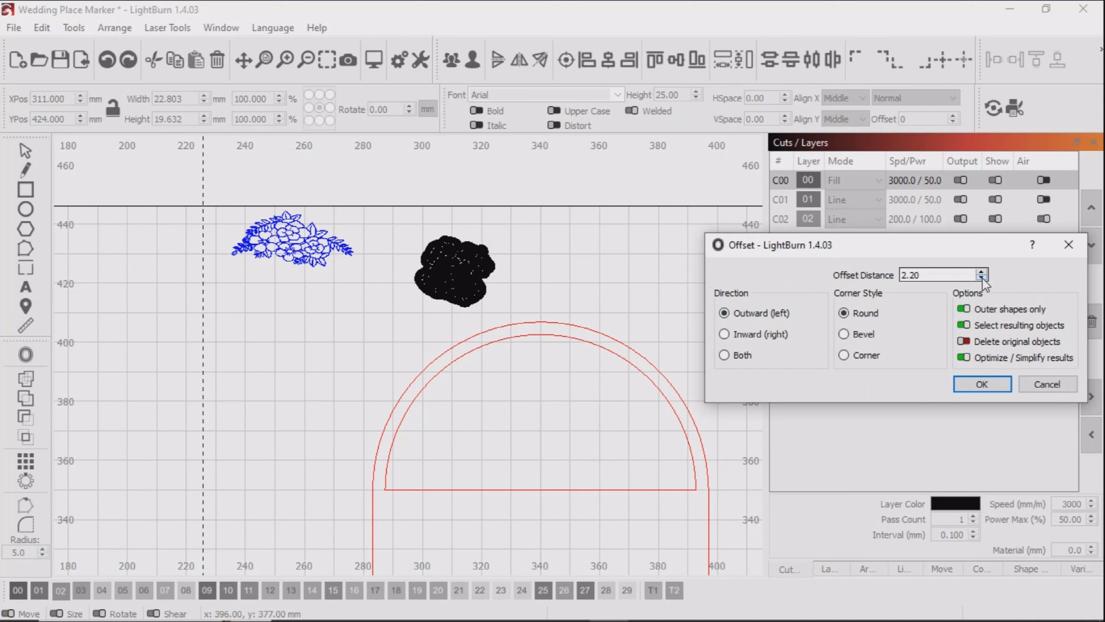
click(984, 383)
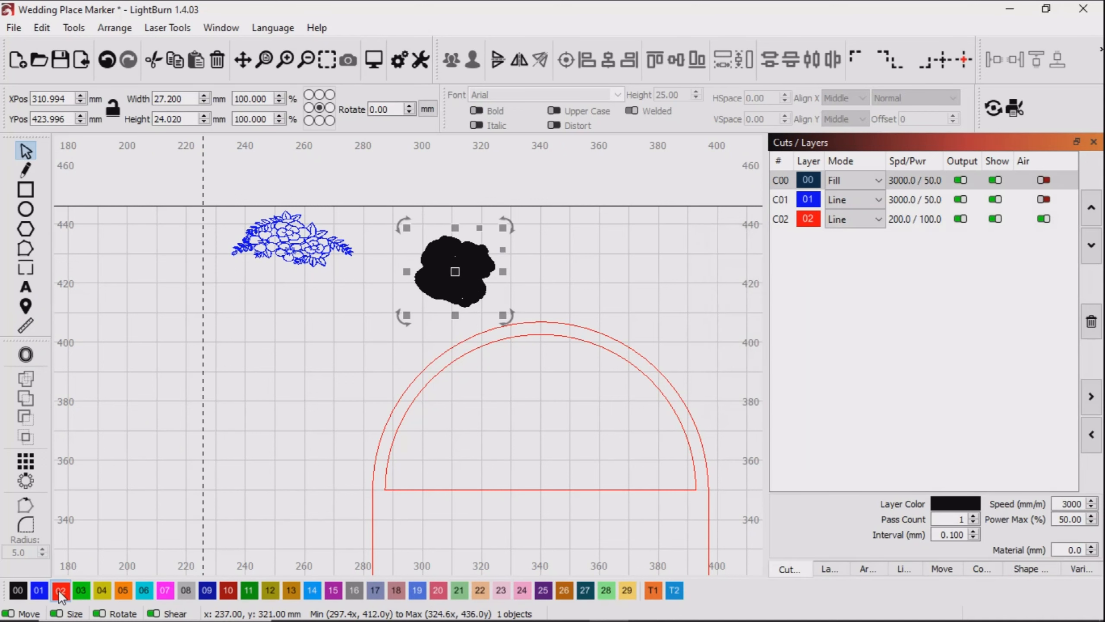
click(61, 590)
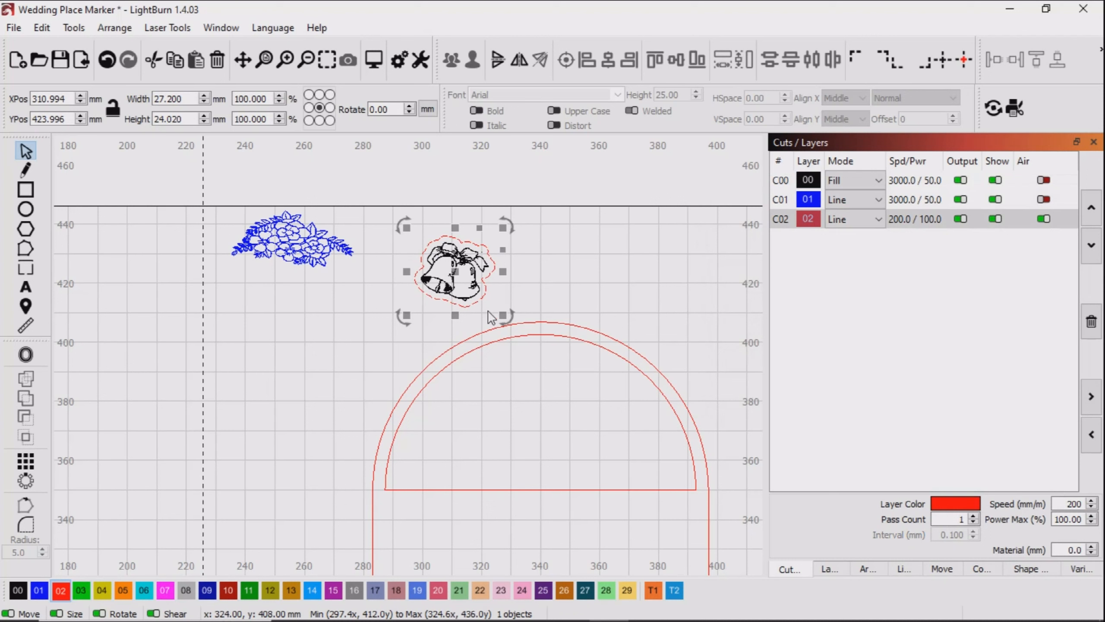
mouse_move(453, 270)
mouse_down()
mouse_move(450, 297)
mouse_move(451, 271)
mouse_up()
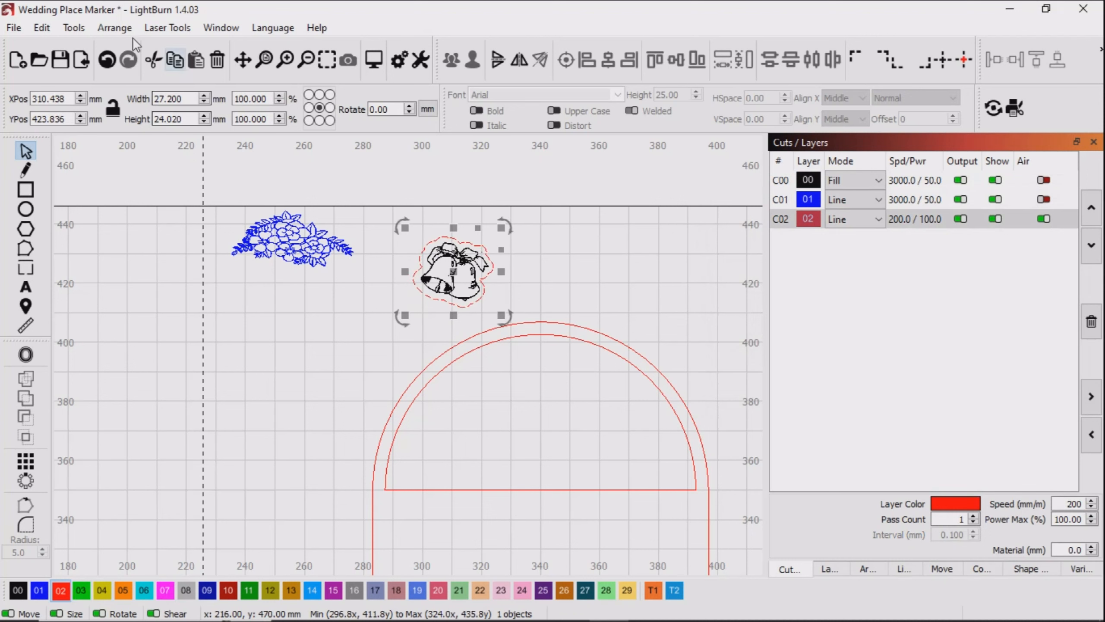
click(108, 61)
click(372, 215)
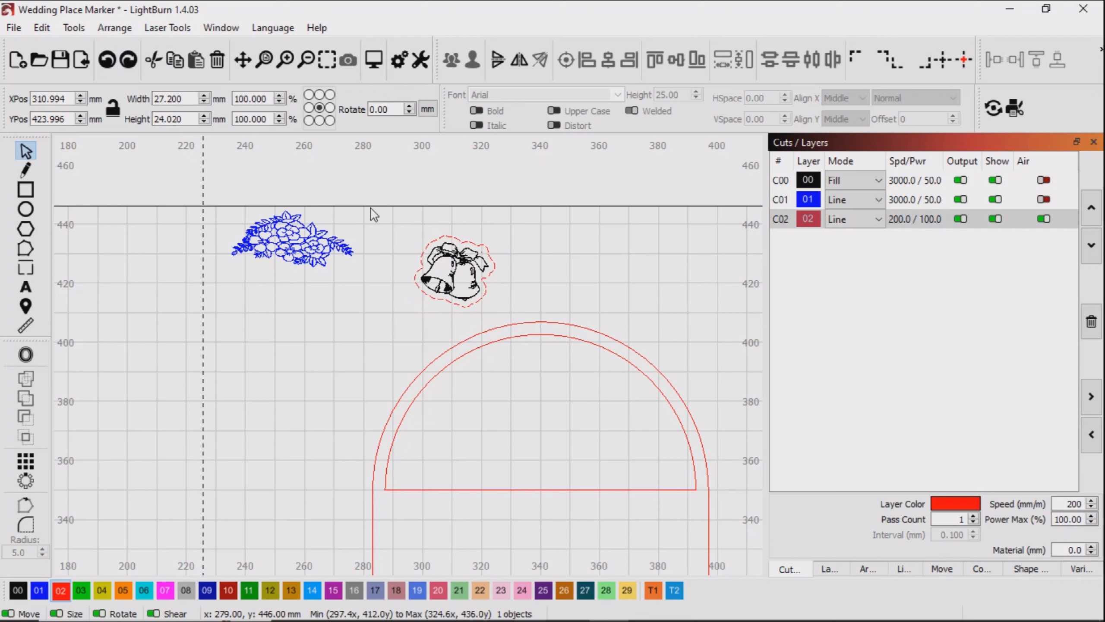
Move the bells together with their offset contour onto the upper left part of the arch, overlapping both arcs
drag(435, 299, 537, 323)
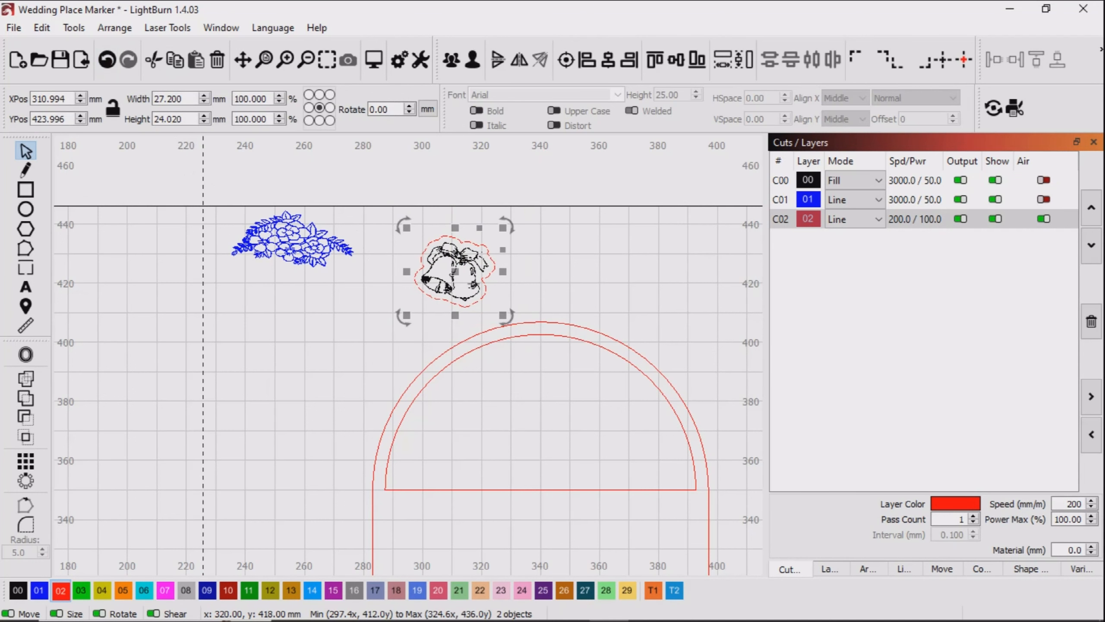
drag(449, 268, 447, 351)
scroll(358, 406, down, 3)
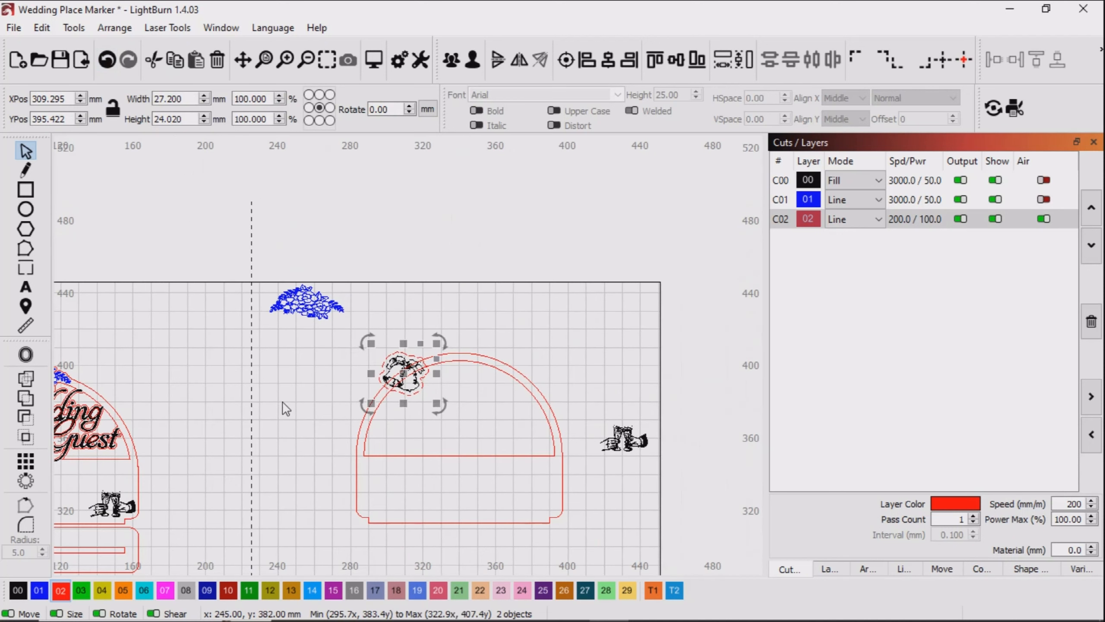
drag(283, 407, 432, 358)
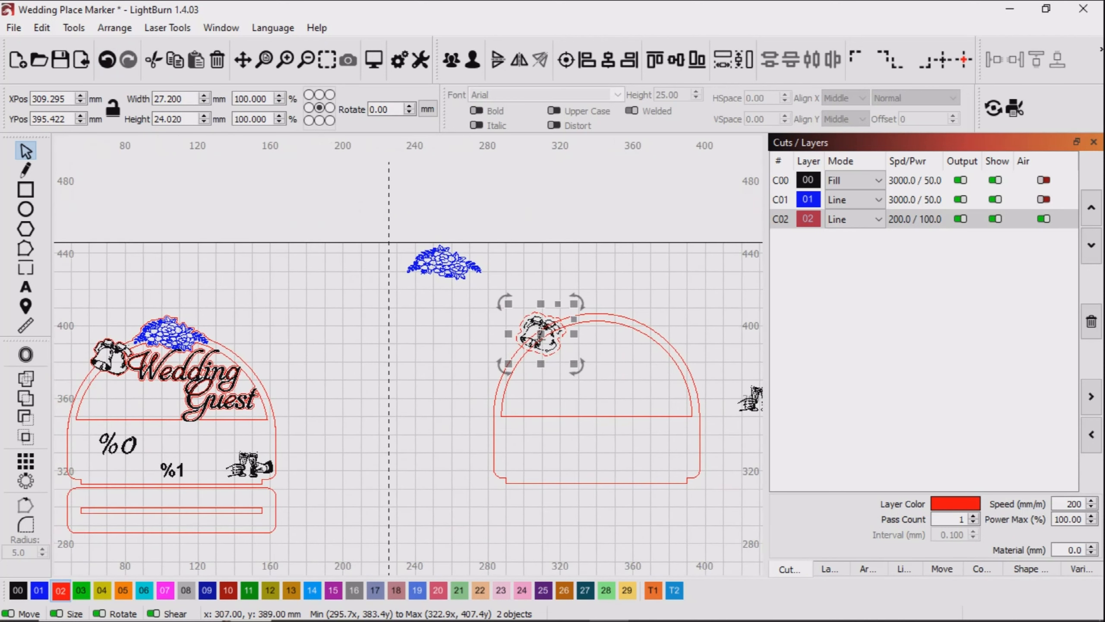
drag(540, 332, 535, 349)
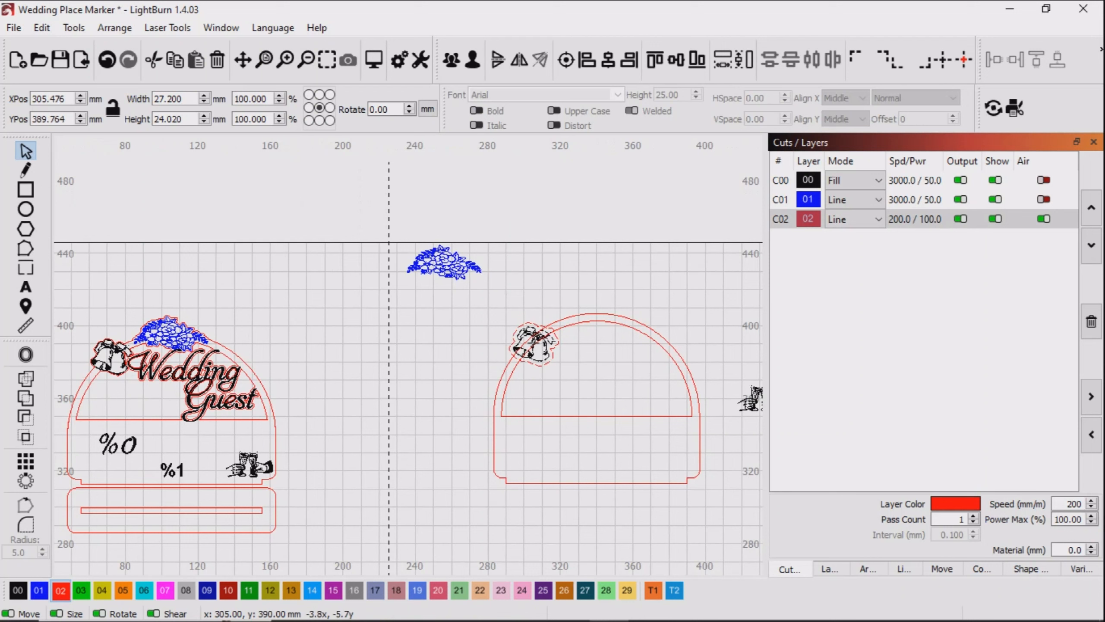
drag(535, 344, 534, 344)
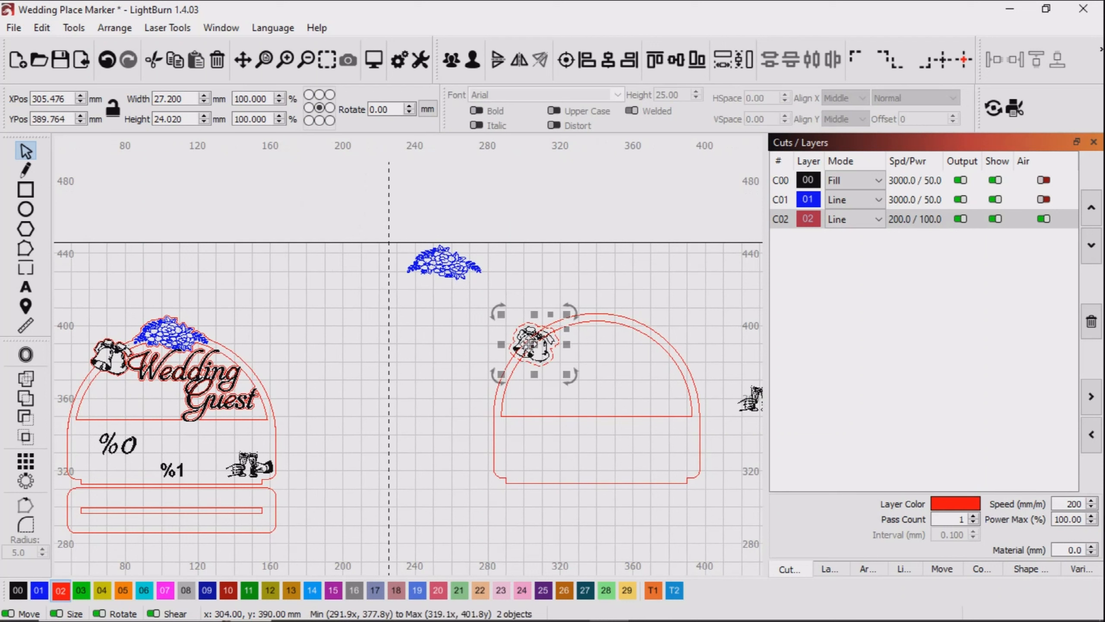
click(413, 322)
Duplicate the red offset contour around the bells in place
scroll(500, 335, up, 5)
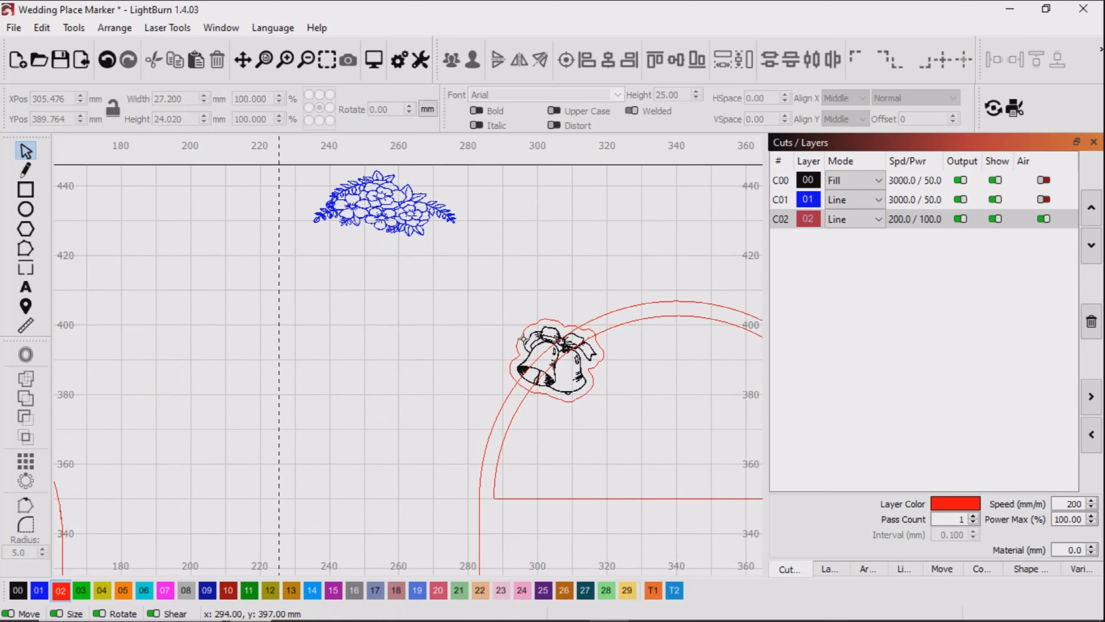
click(557, 314)
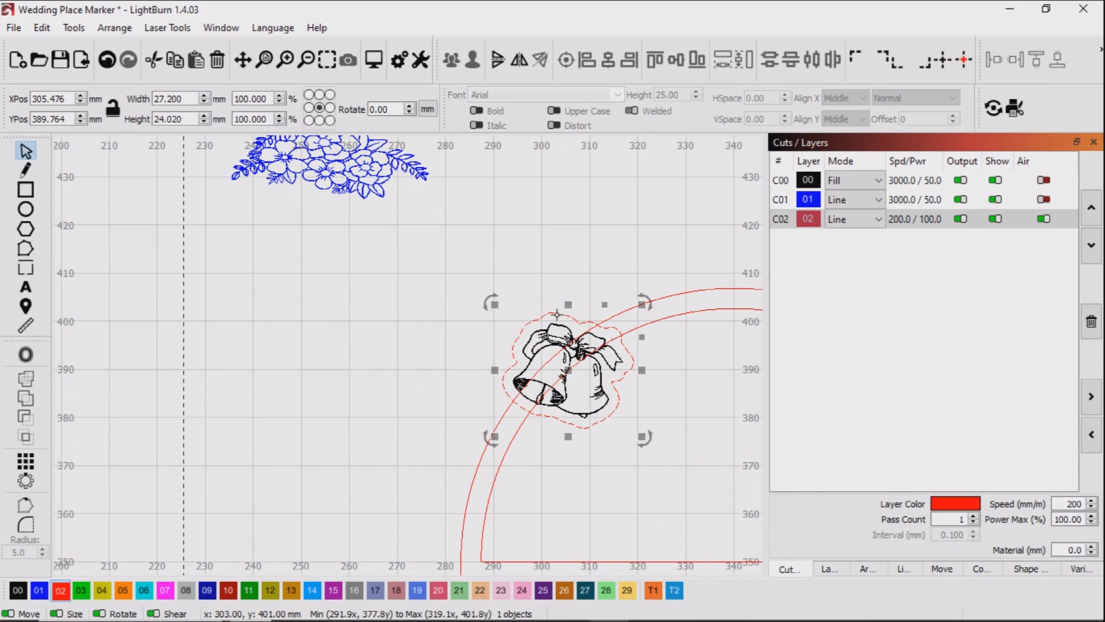
right_click(556, 314)
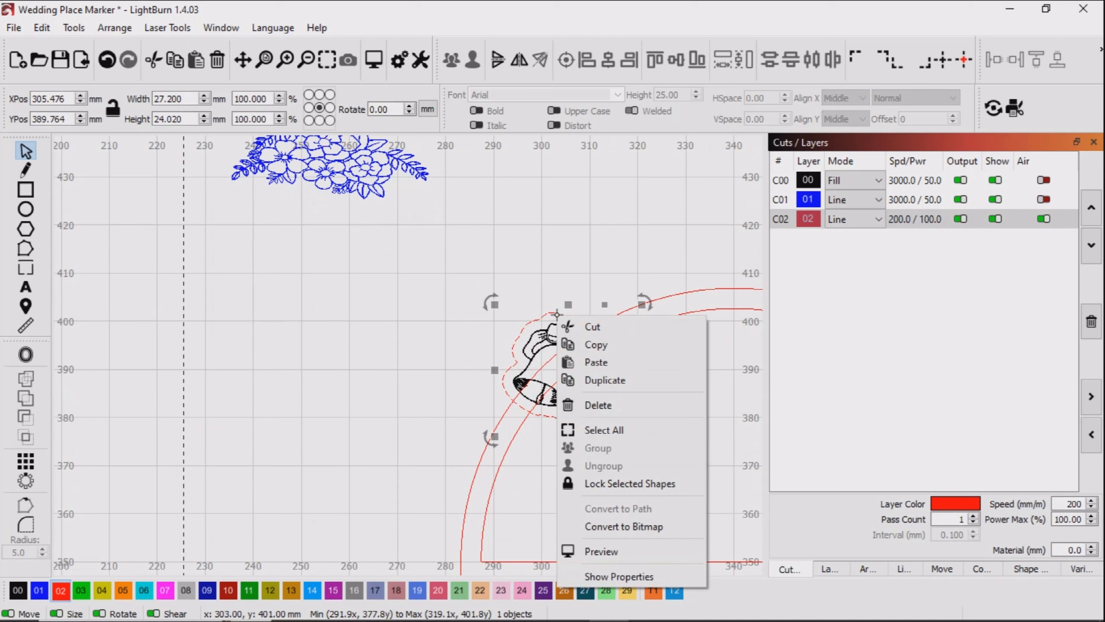
click(609, 380)
Cut one bell contour out of the inner half-circle using Subtract B - A in the Boolean Assistant
drag(356, 368, 195, 269)
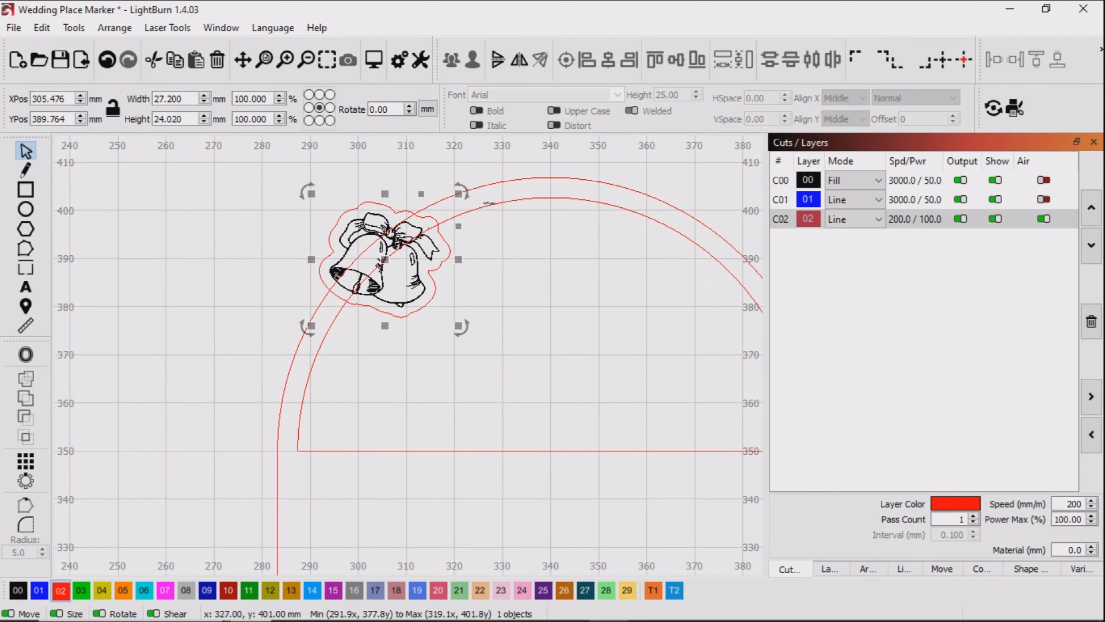
key(shift)
shift+click(490, 204)
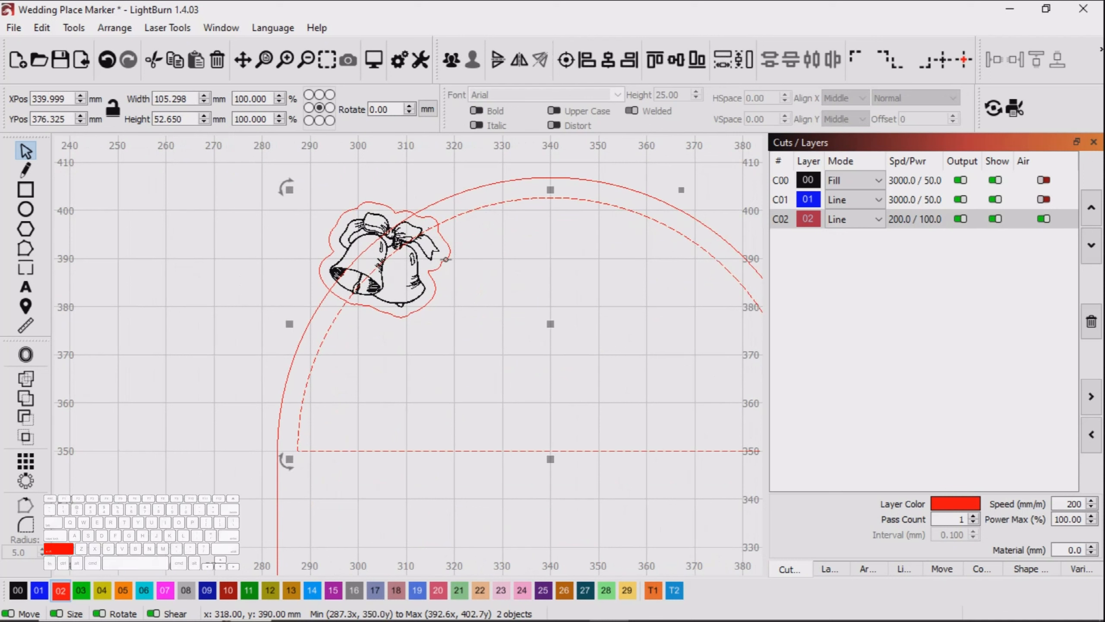
click(73, 27)
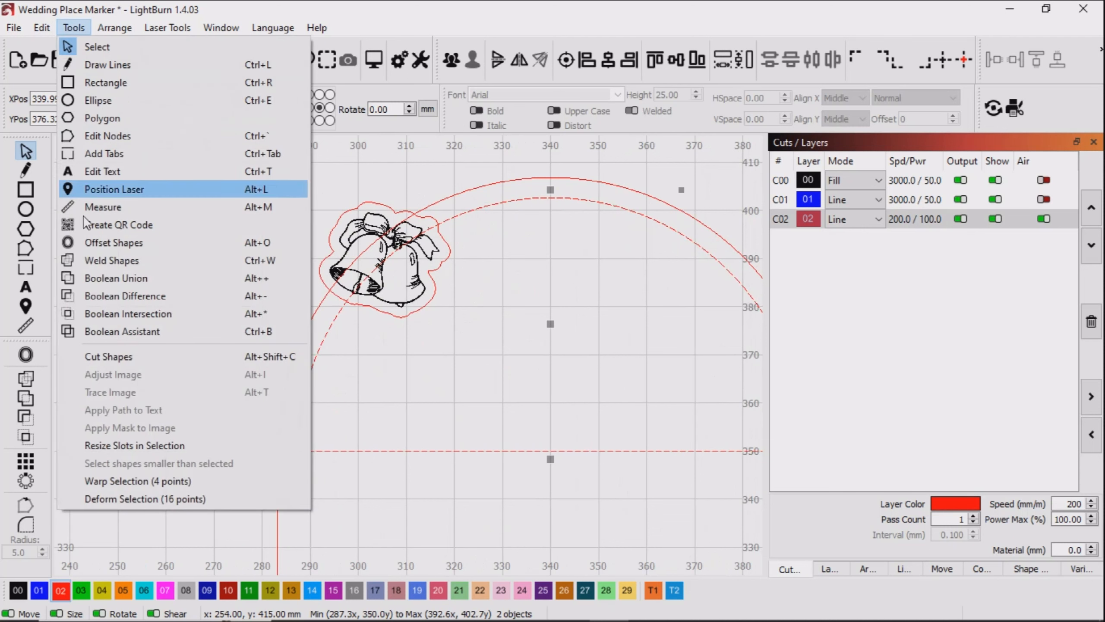
click(122, 332)
click(878, 196)
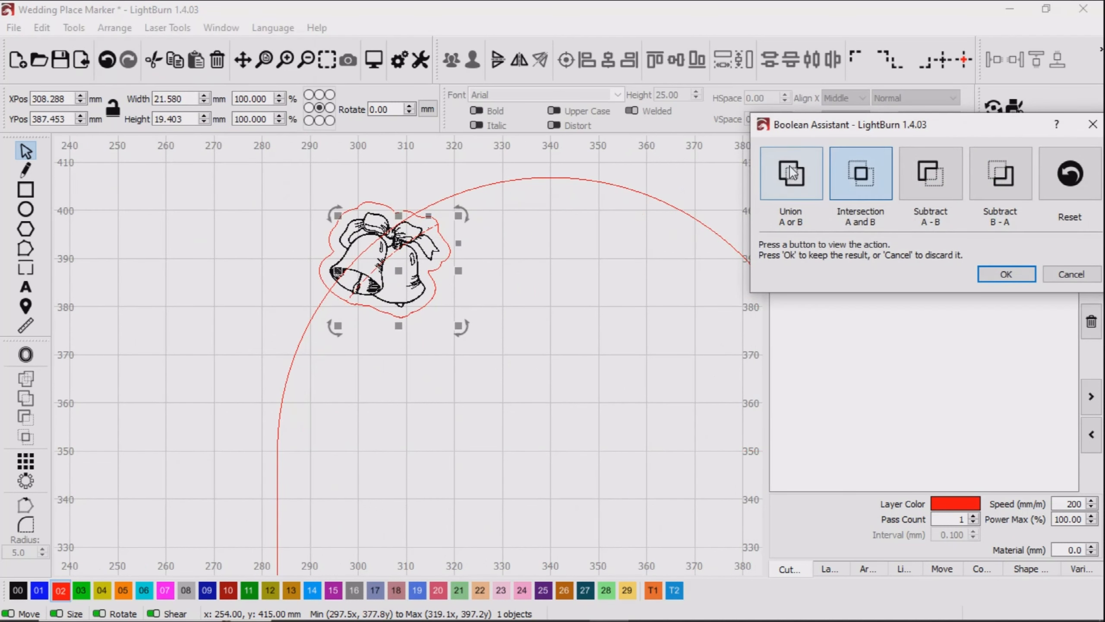
click(792, 173)
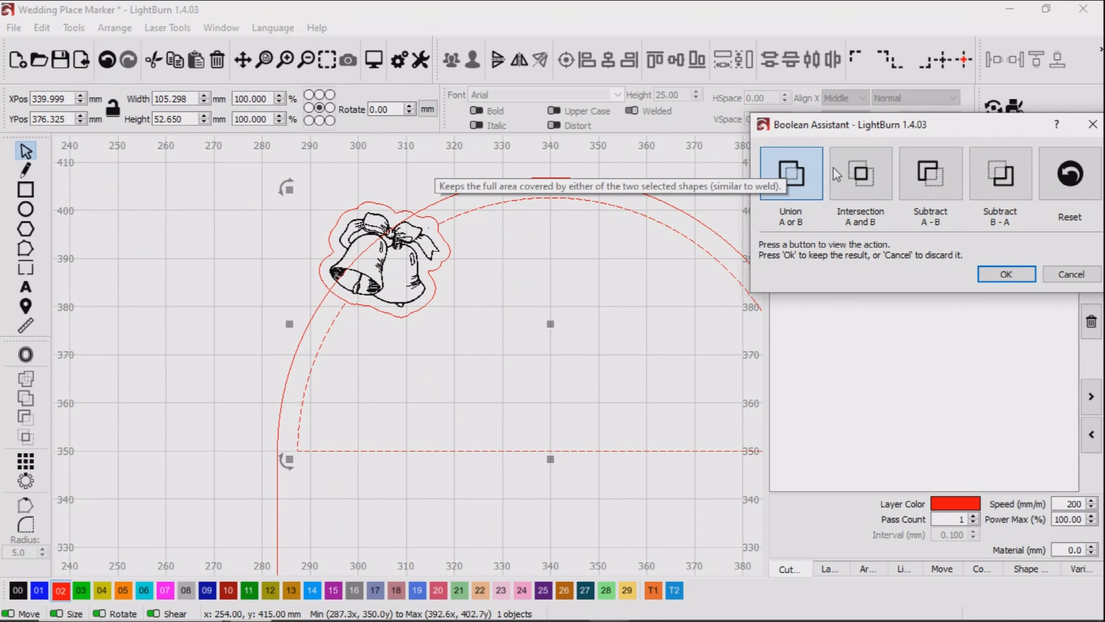
click(864, 169)
click(926, 172)
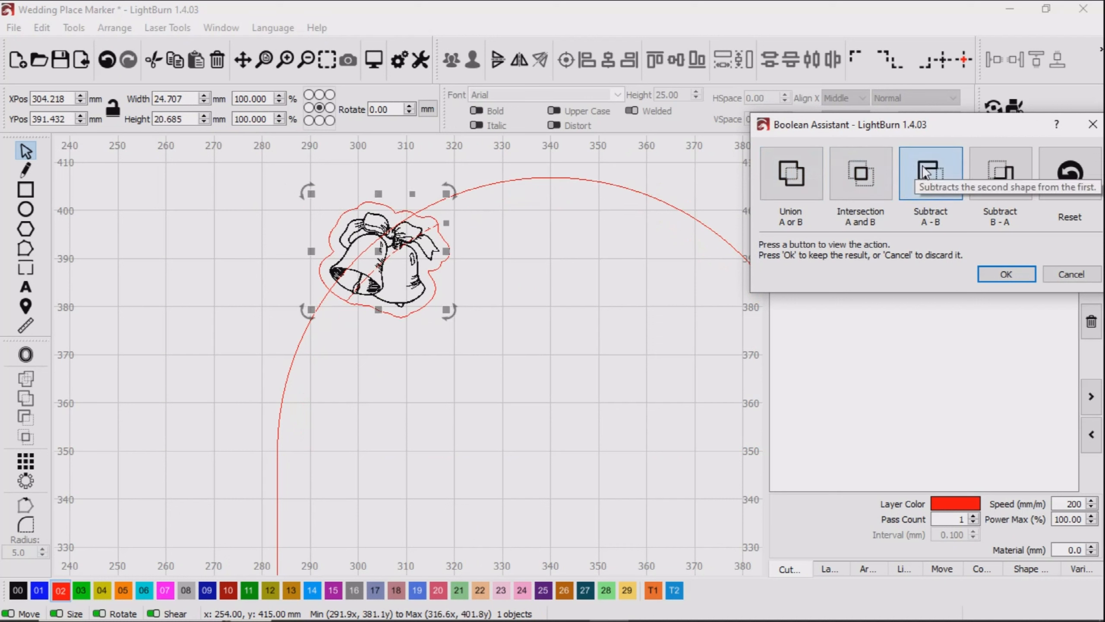
click(1002, 178)
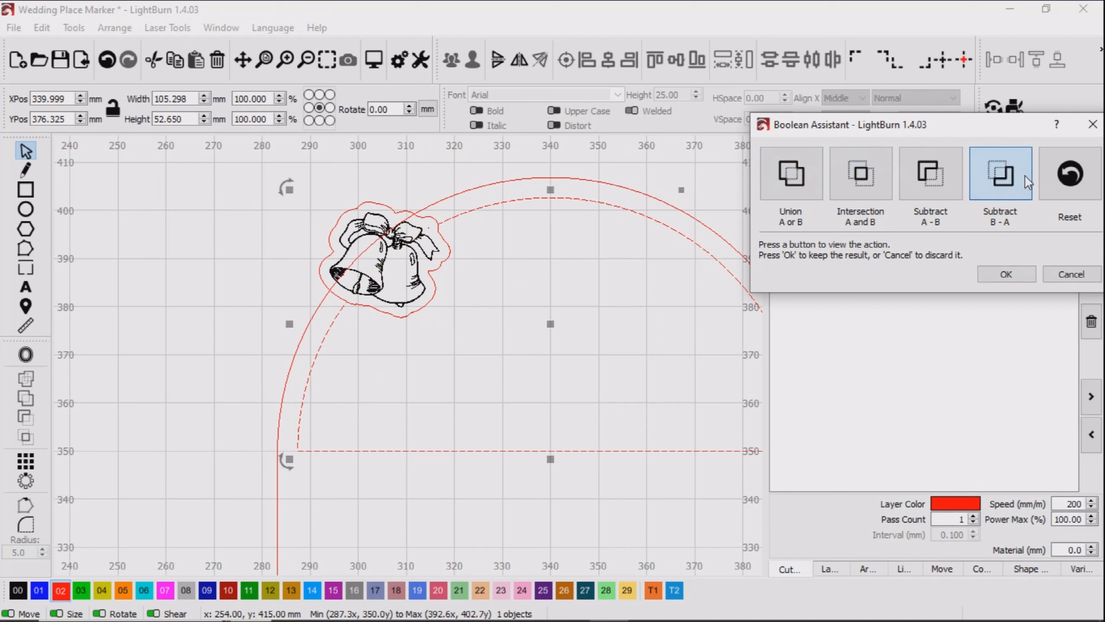
click(1007, 271)
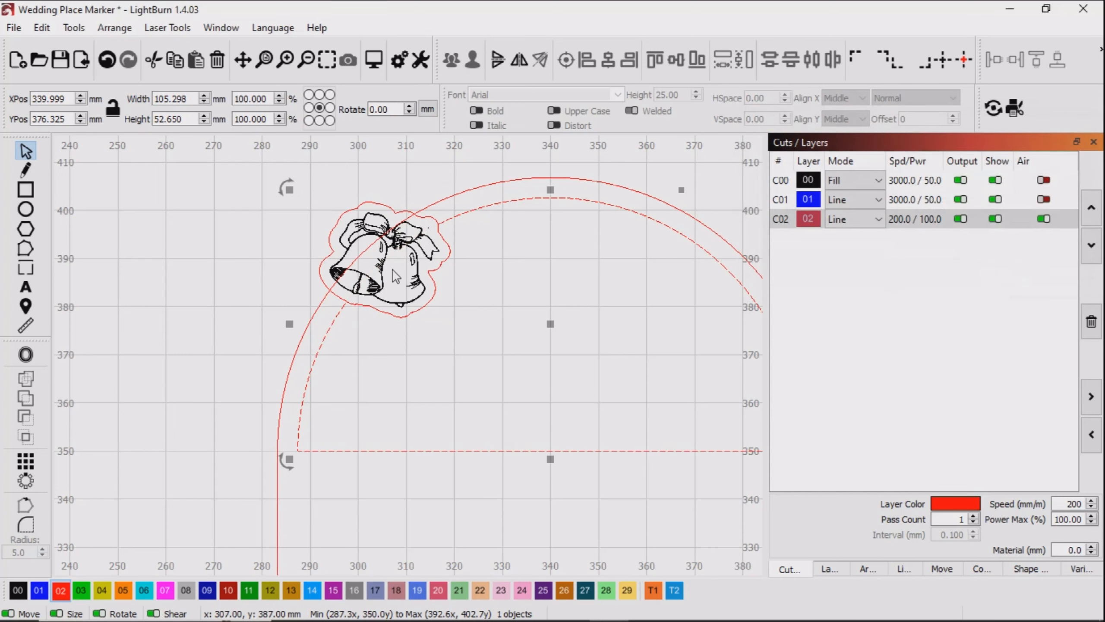
Combine the remaining bell contour with the outer outline using Union in the Boolean Assistant
click(331, 230)
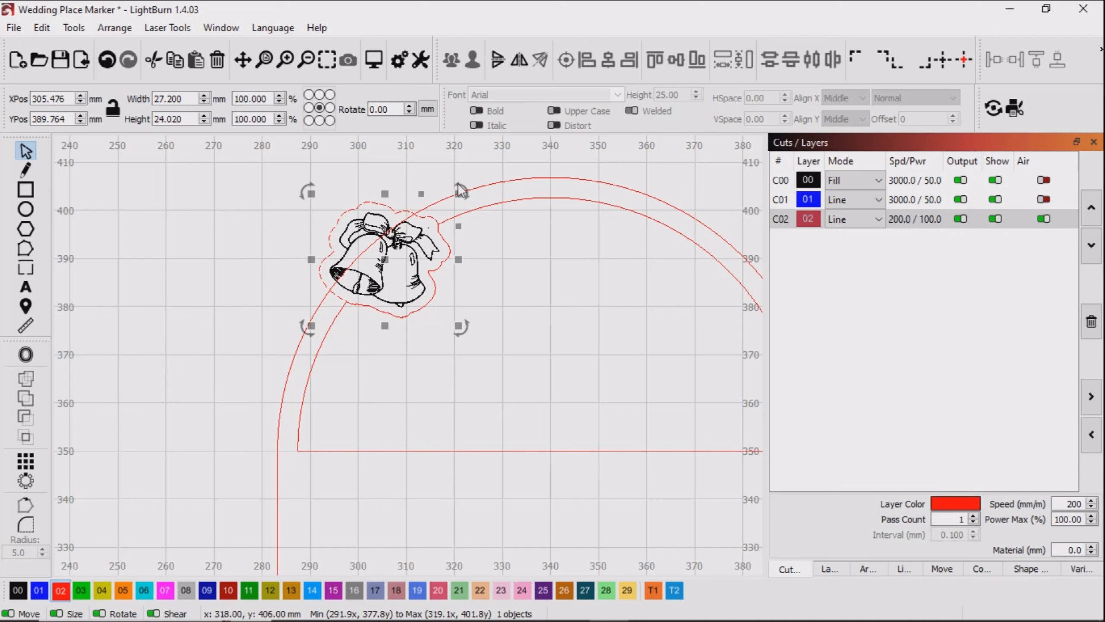
shift+click(498, 181)
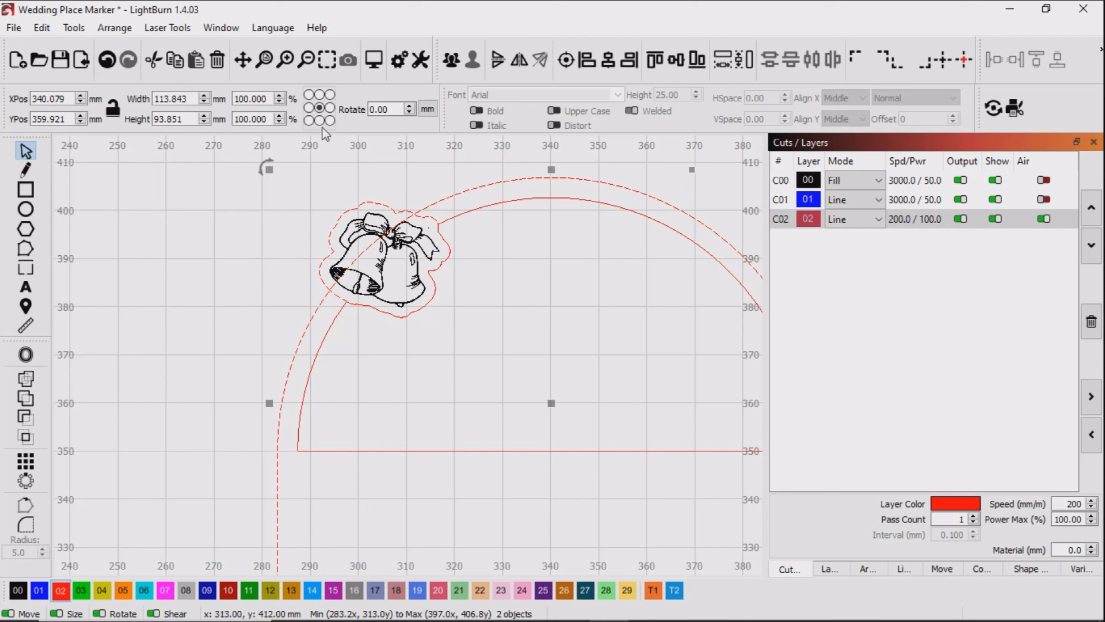
click(74, 27)
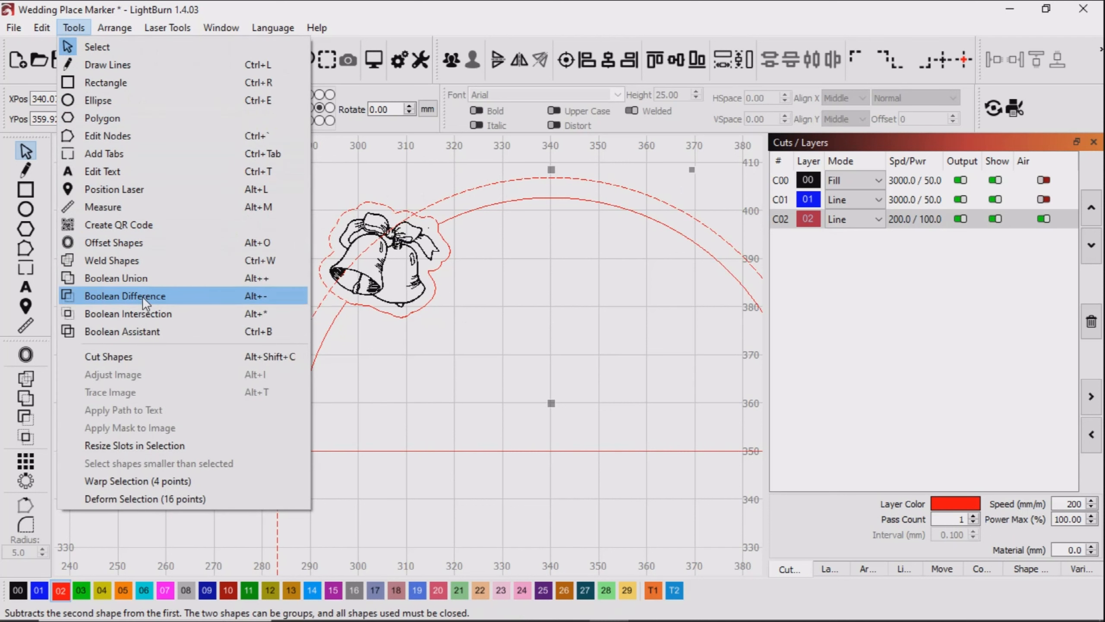
click(128, 329)
click(796, 169)
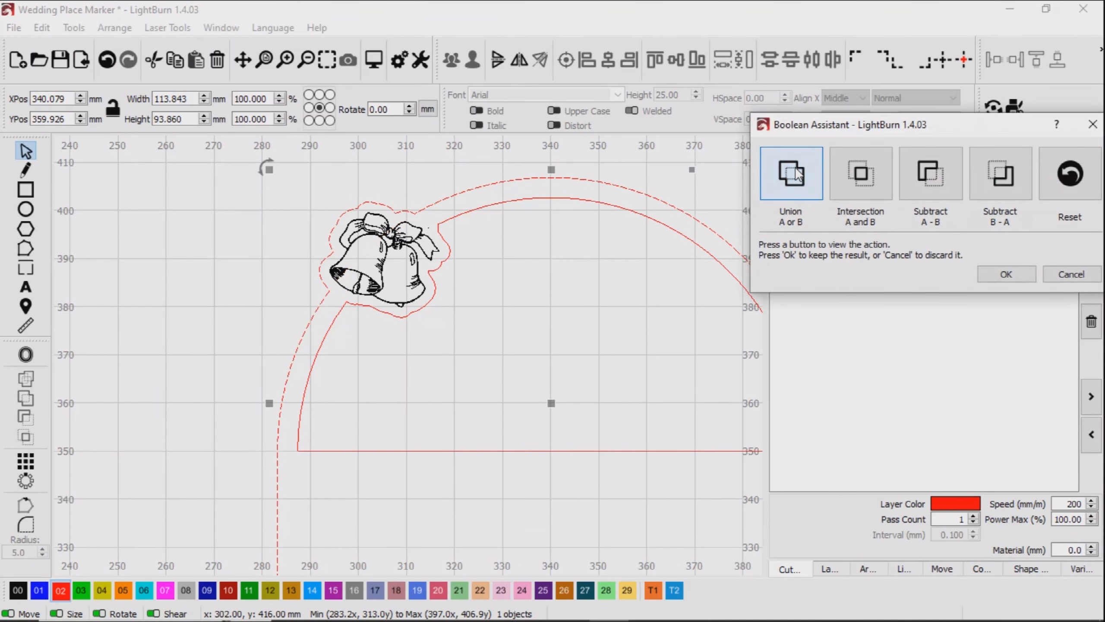
click(1001, 273)
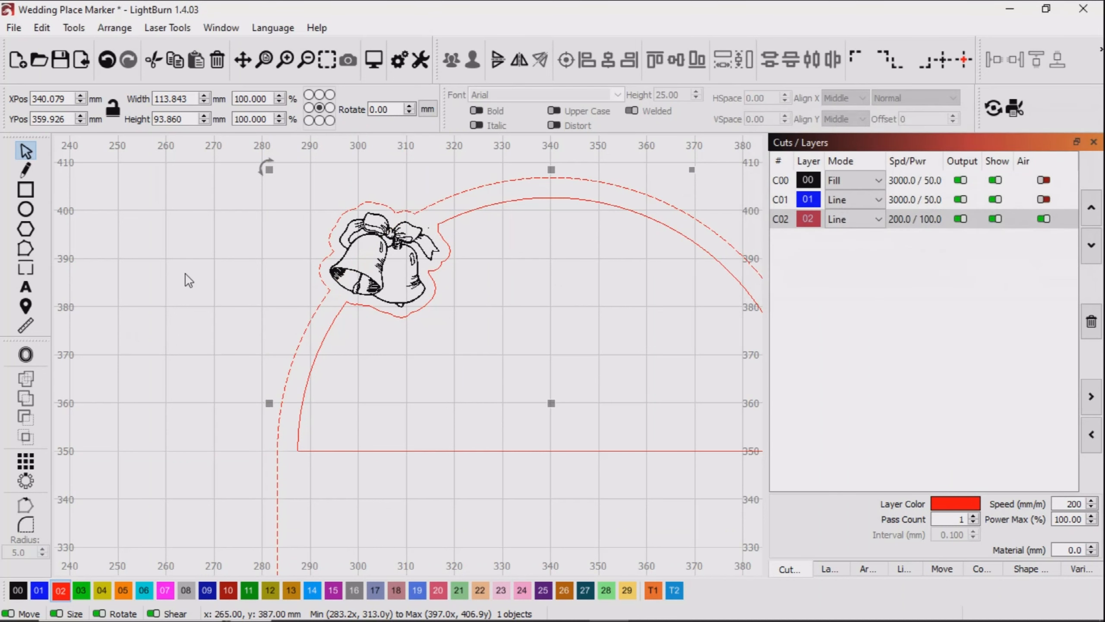
Move the clinking glasses graphic into the lower right corner of the place marker, below the half-circle
scroll(232, 276, down, 4)
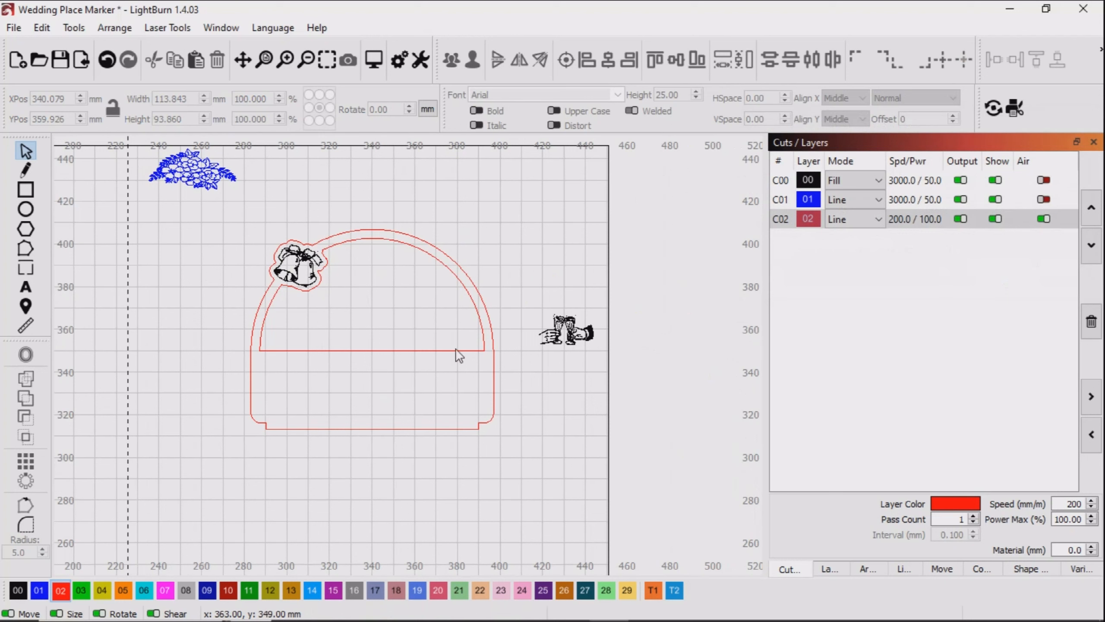
drag(525, 292, 617, 375)
mouse_move(563, 327)
mouse_down()
mouse_move(450, 389)
mouse_move(466, 403)
mouse_up()
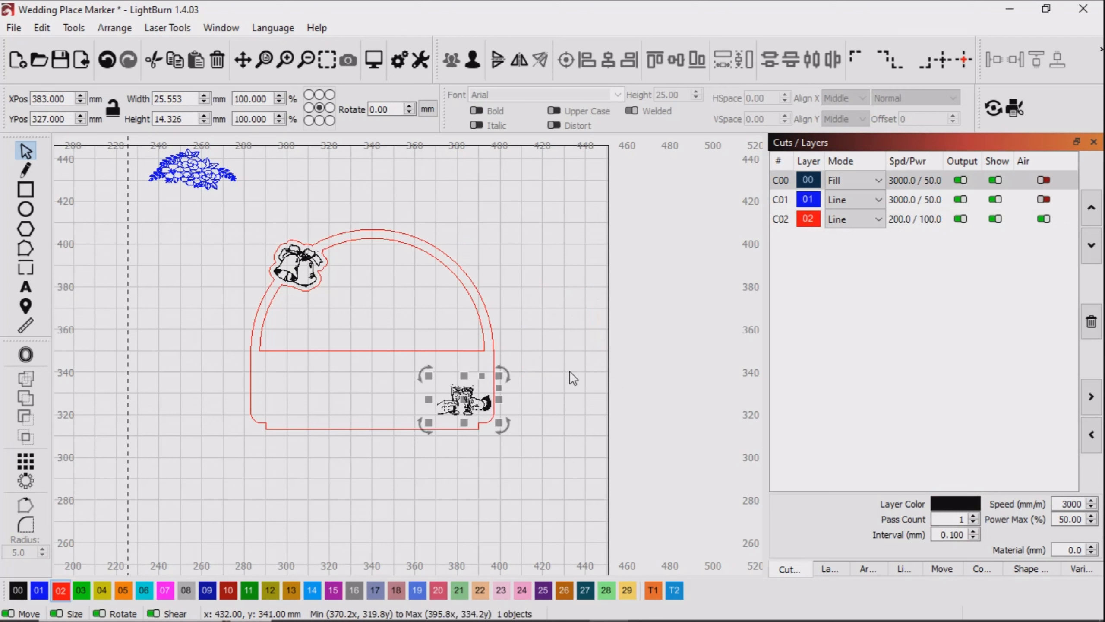
Move the blue flower graphic to just above the top of the arch
click(426, 262)
drag(186, 176, 416, 196)
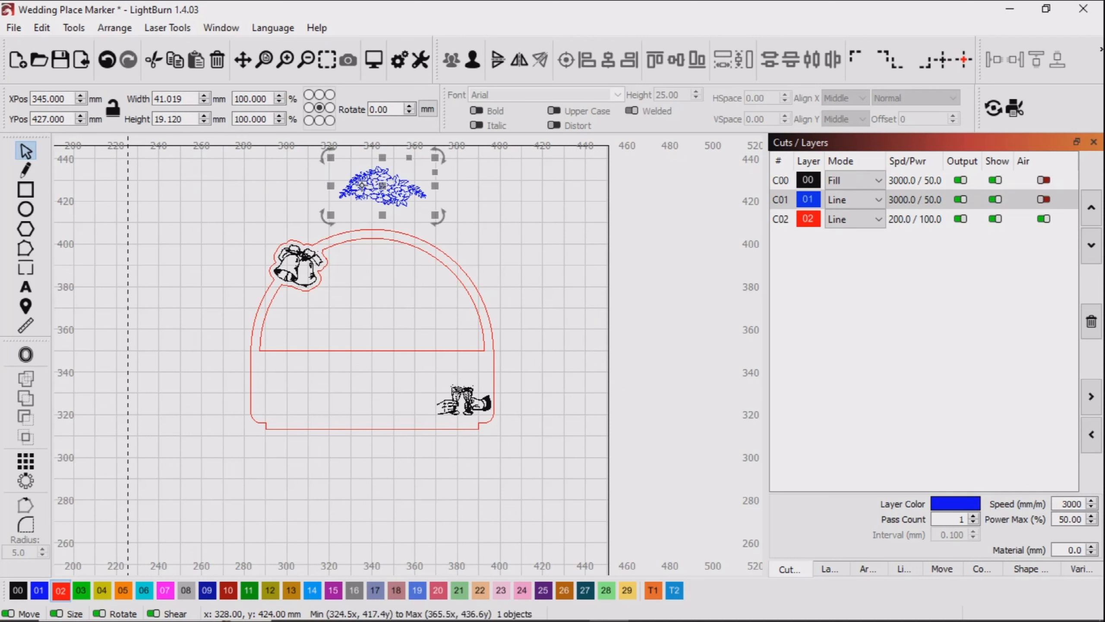
Create an outward contour around the blue flower graphic with a 2.20 mm offset, round corners and outer shapes only, keeping the original
click(25, 354)
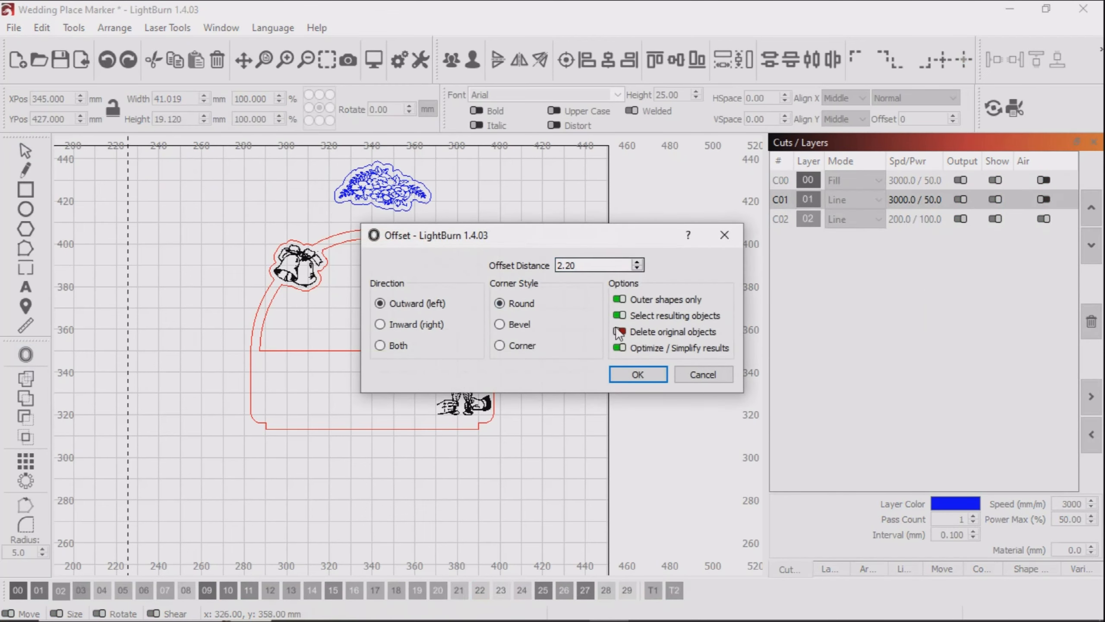
click(639, 377)
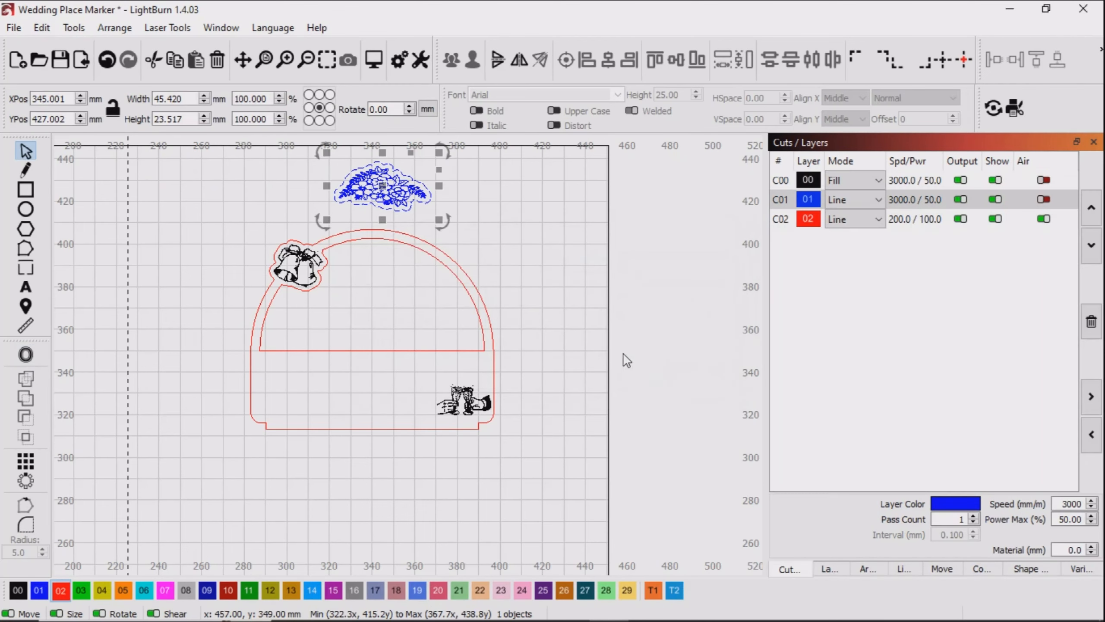
click(528, 237)
Move the flower graphic and its contour onto the top of the arch and centre them horizontally on the outer outline
scroll(506, 244, down, 1)
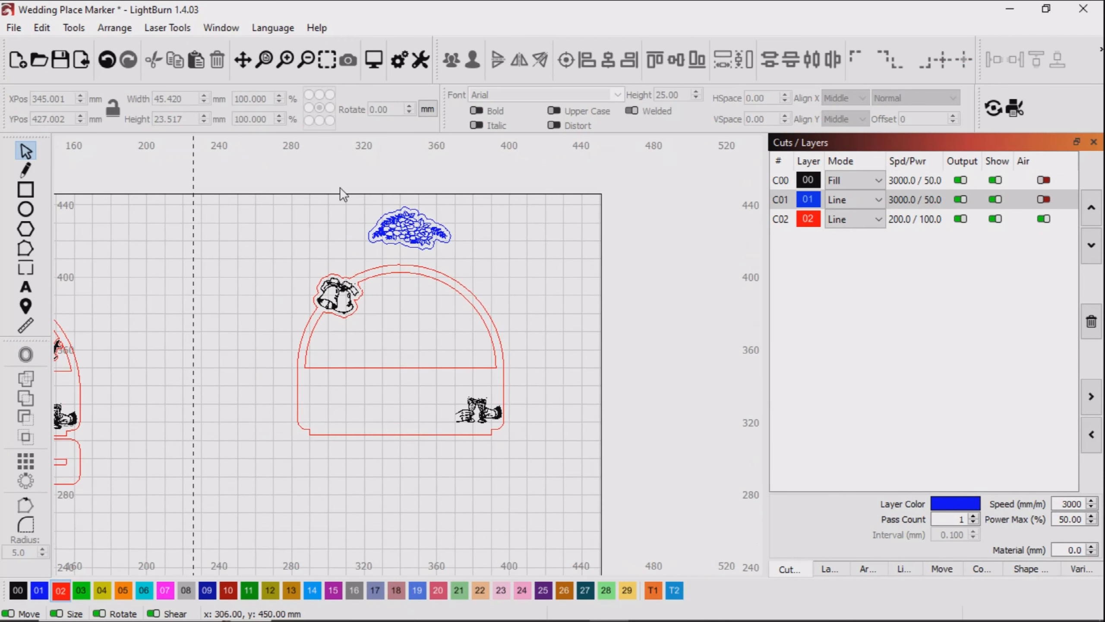
drag(343, 195, 482, 261)
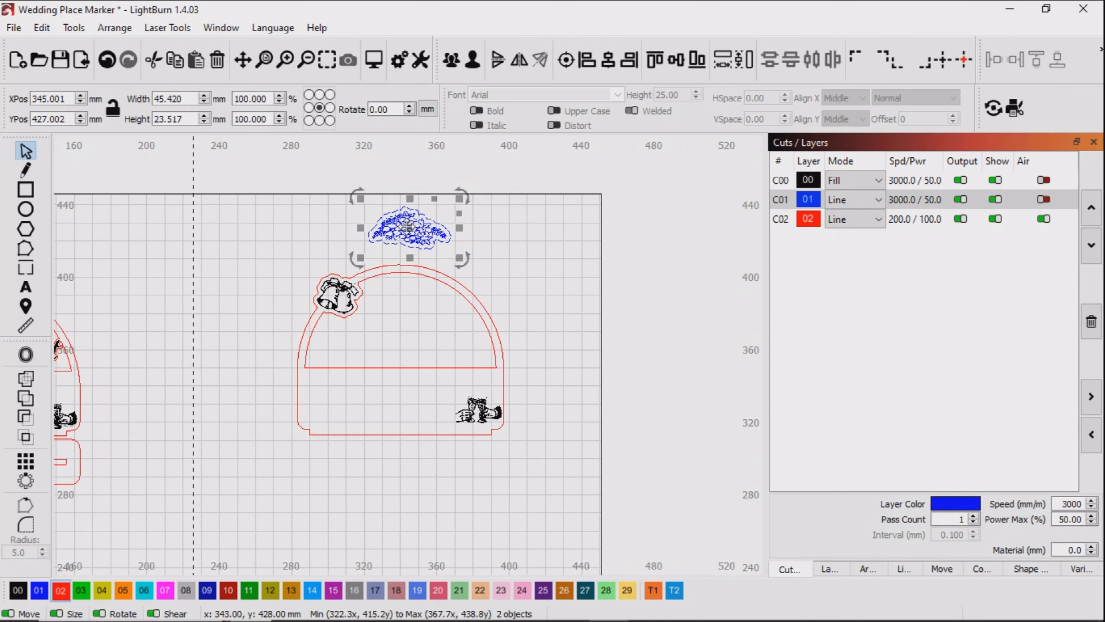
drag(407, 226, 405, 273)
drag(520, 274, 628, 247)
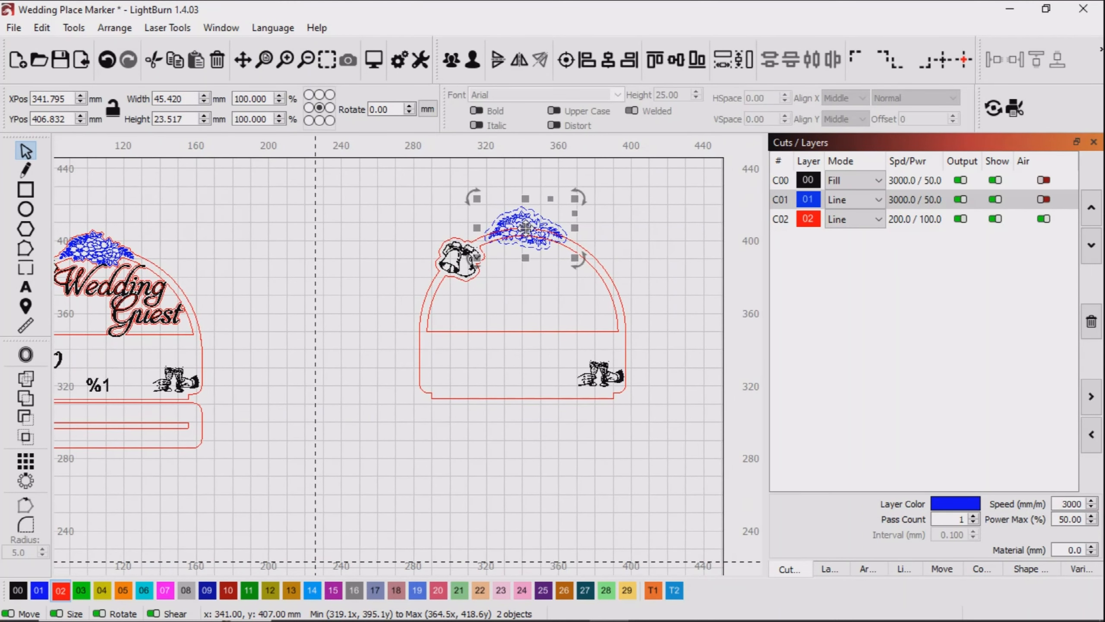
drag(526, 228, 525, 231)
shift+click(599, 258)
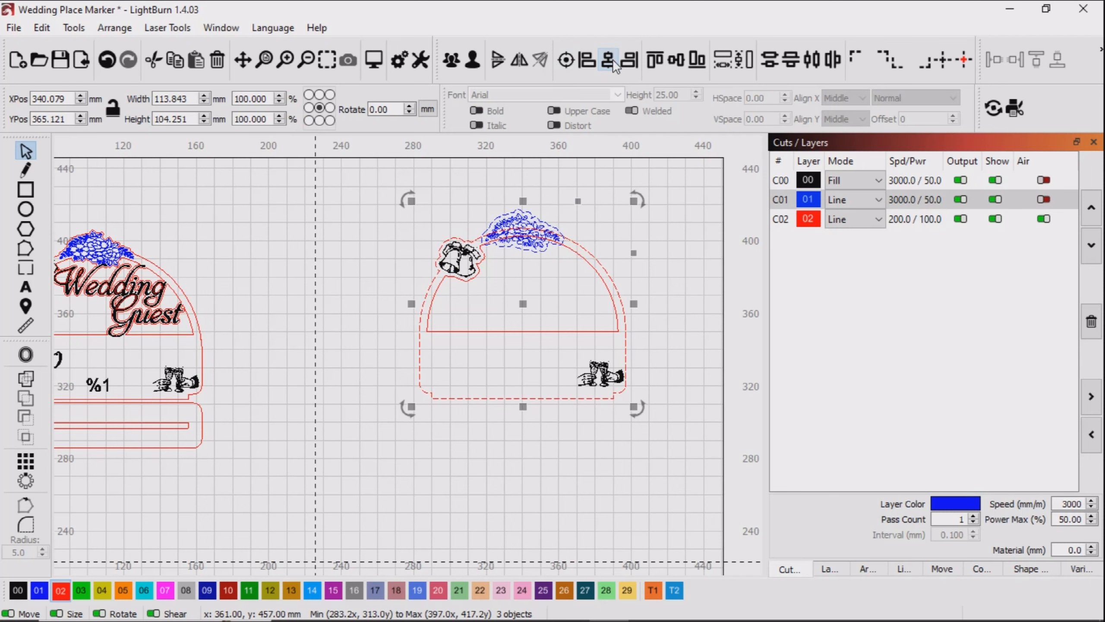
click(623, 252)
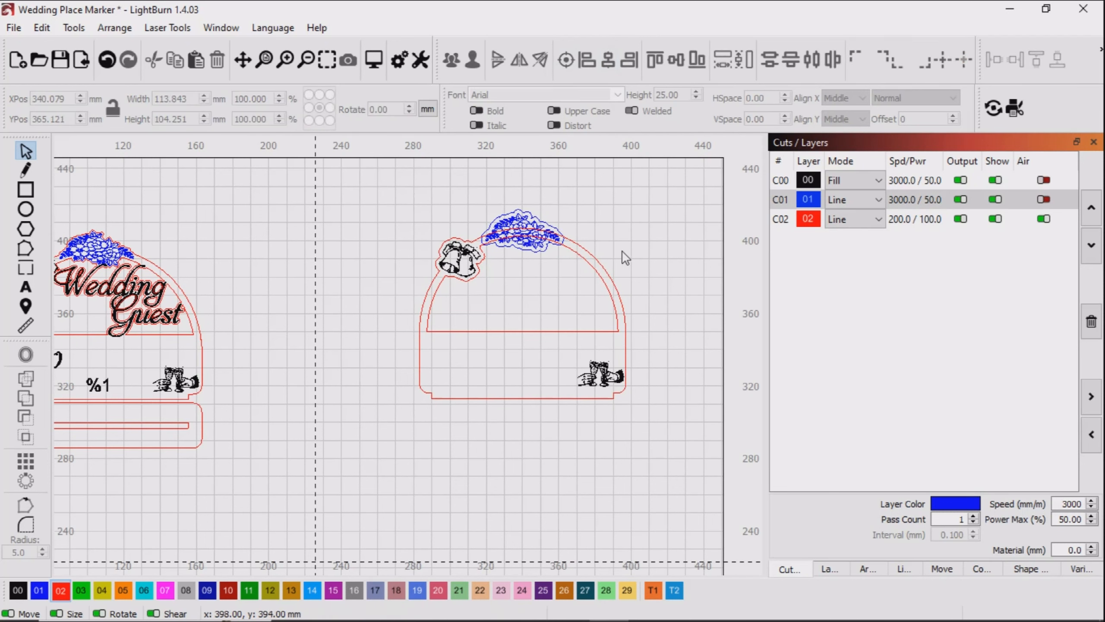
Duplicate the flower contour in place
scroll(619, 235, up, 4)
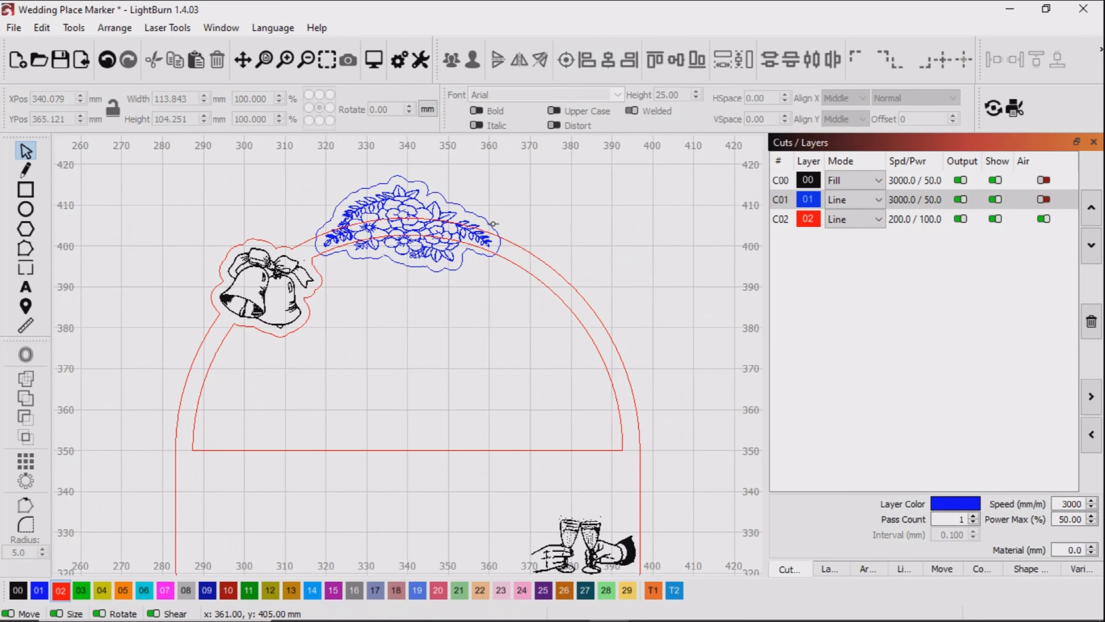
click(493, 224)
right_click(494, 225)
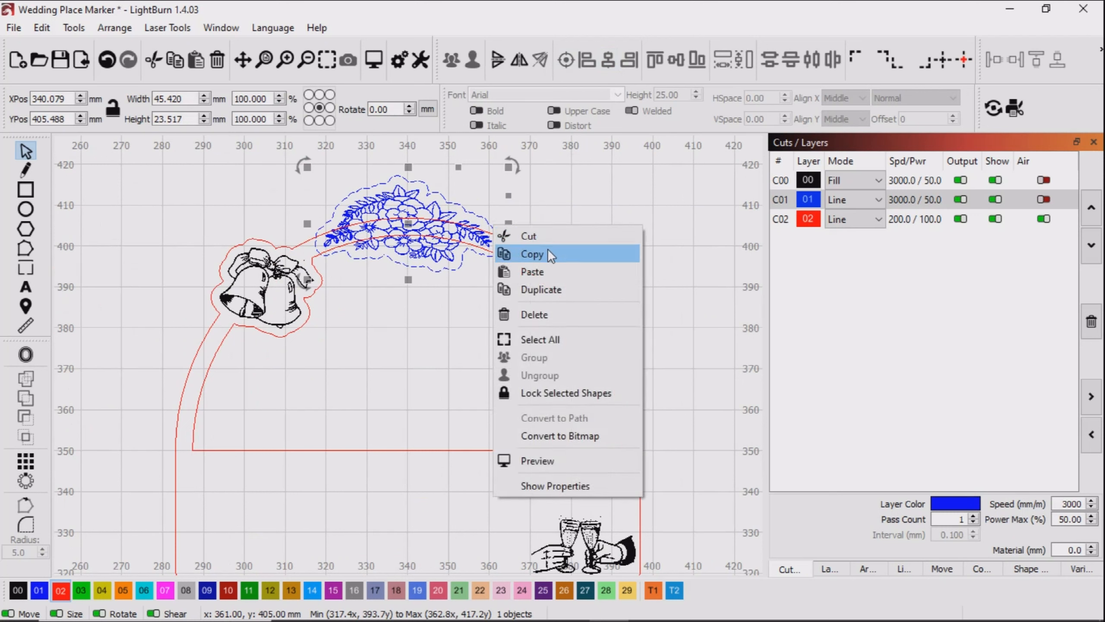
click(552, 292)
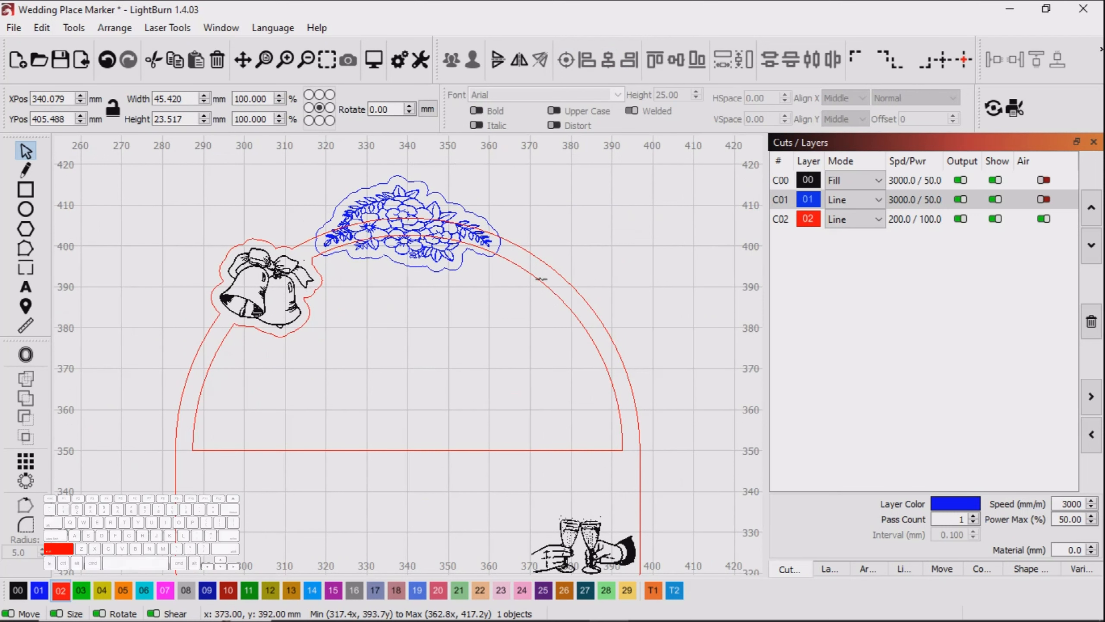
Cut one flower contour out of the inner half-circle using Subtract B - A in the Boolean Assistant
shift+click(541, 278)
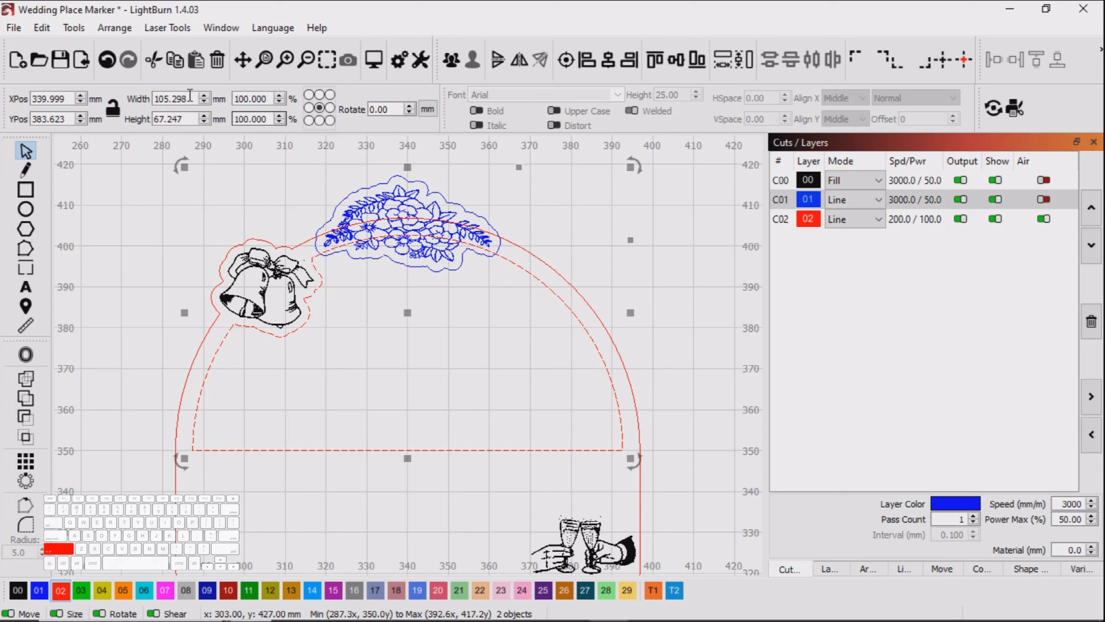
click(74, 28)
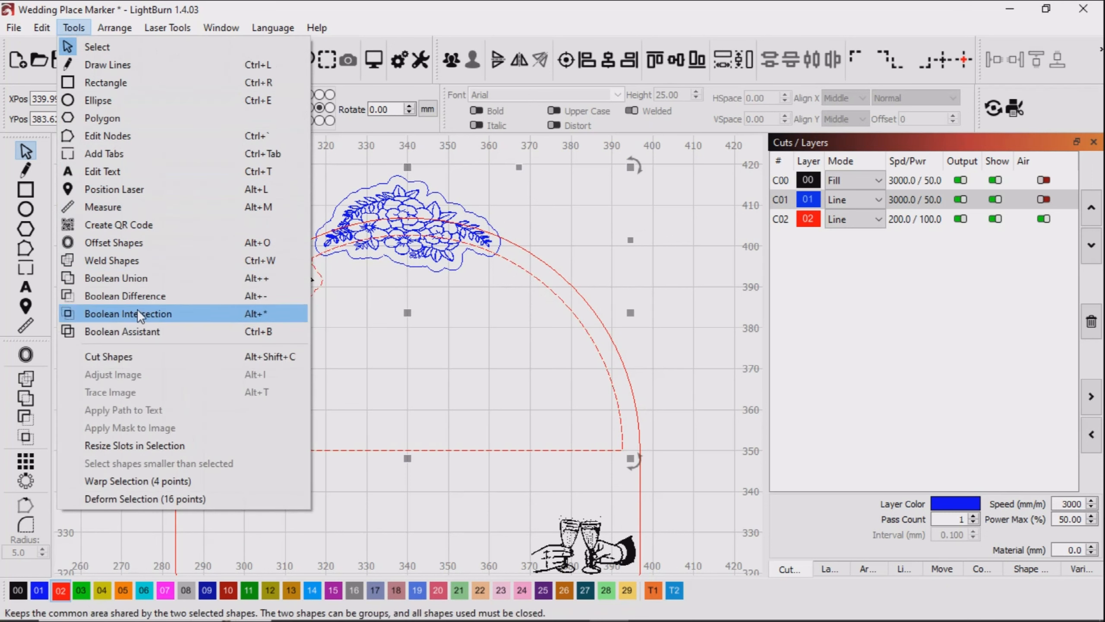
click(130, 329)
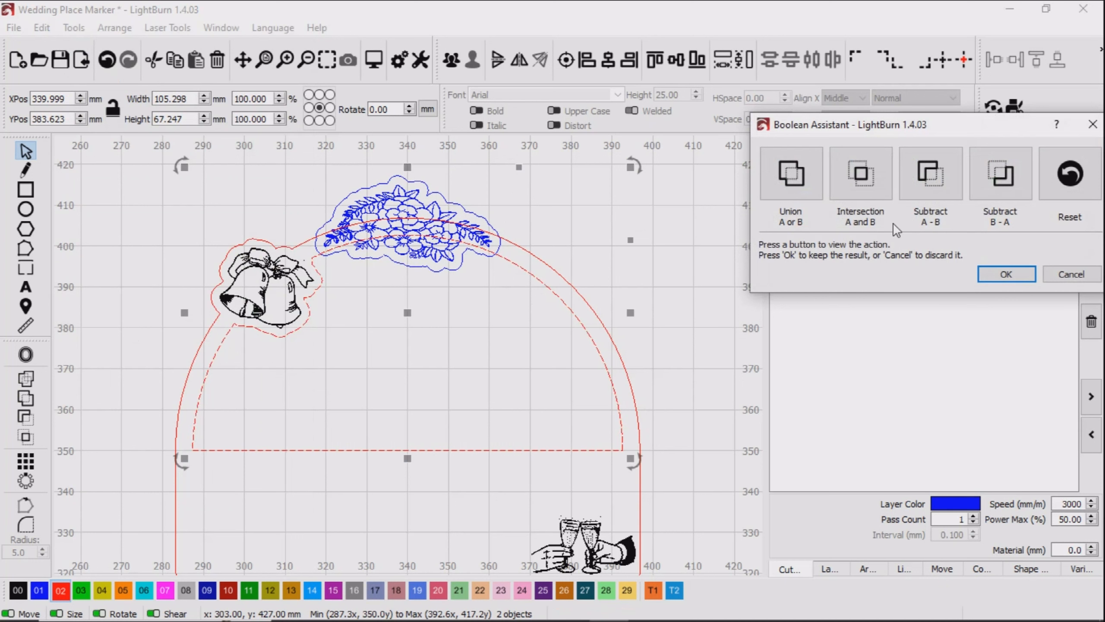
click(920, 192)
click(1005, 174)
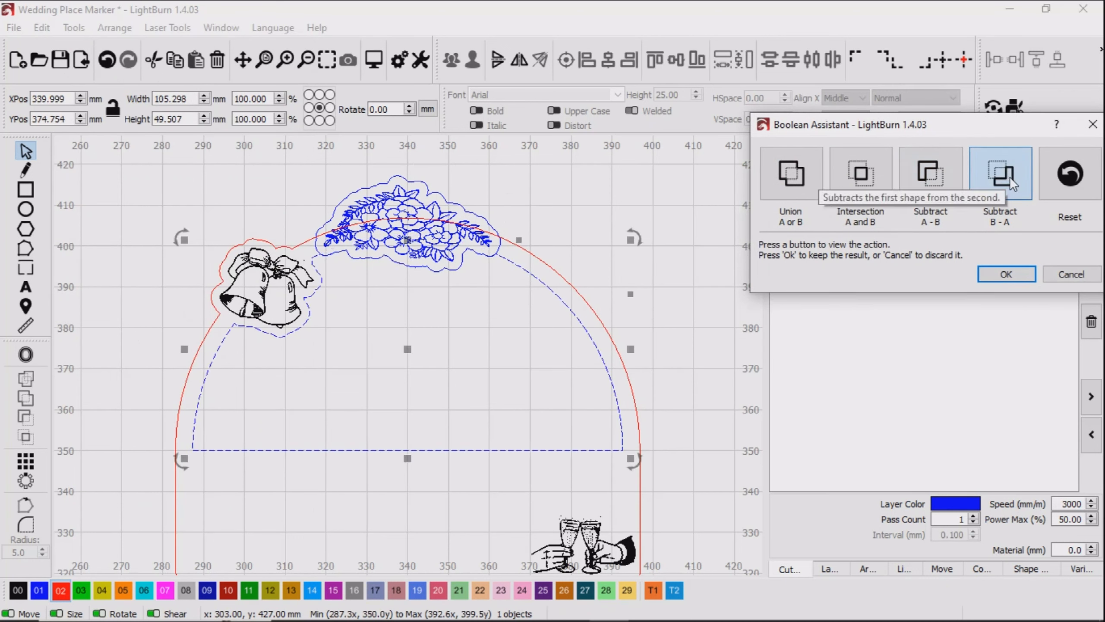
click(1010, 176)
click(1005, 273)
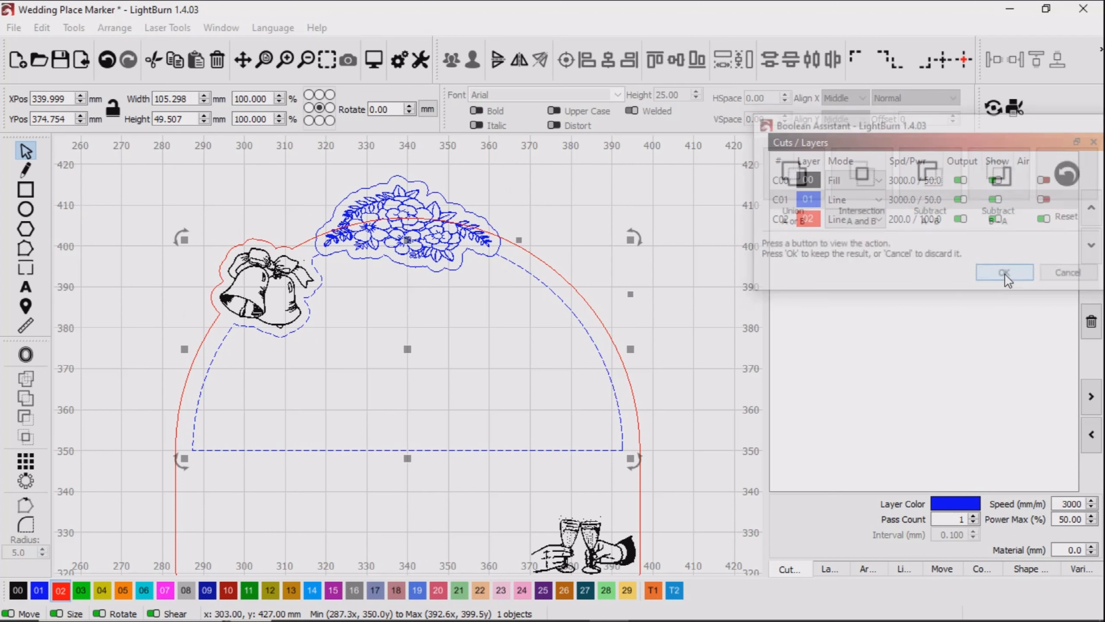
click(548, 200)
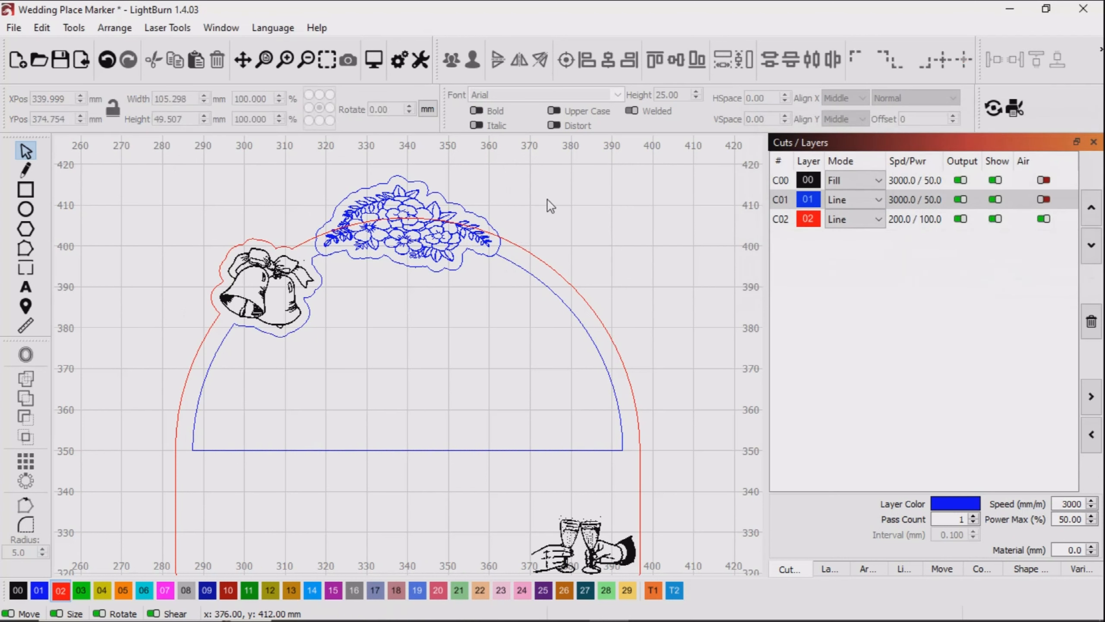
Combine the remaining flower contour with the outer outline using Union in the Boolean Assistant
click(486, 219)
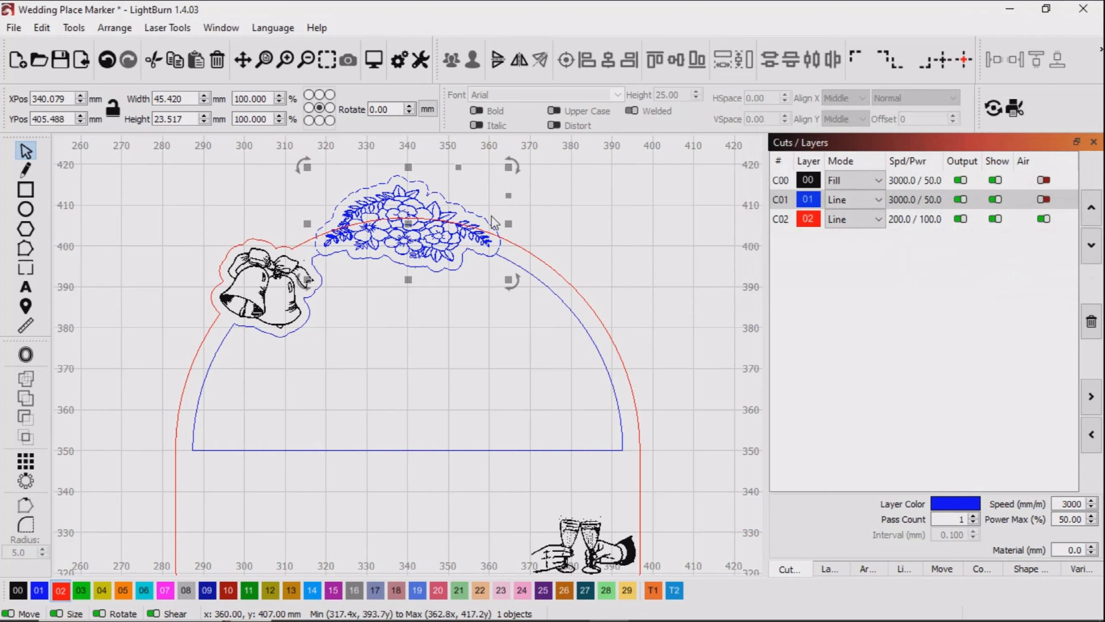
shift+click(536, 257)
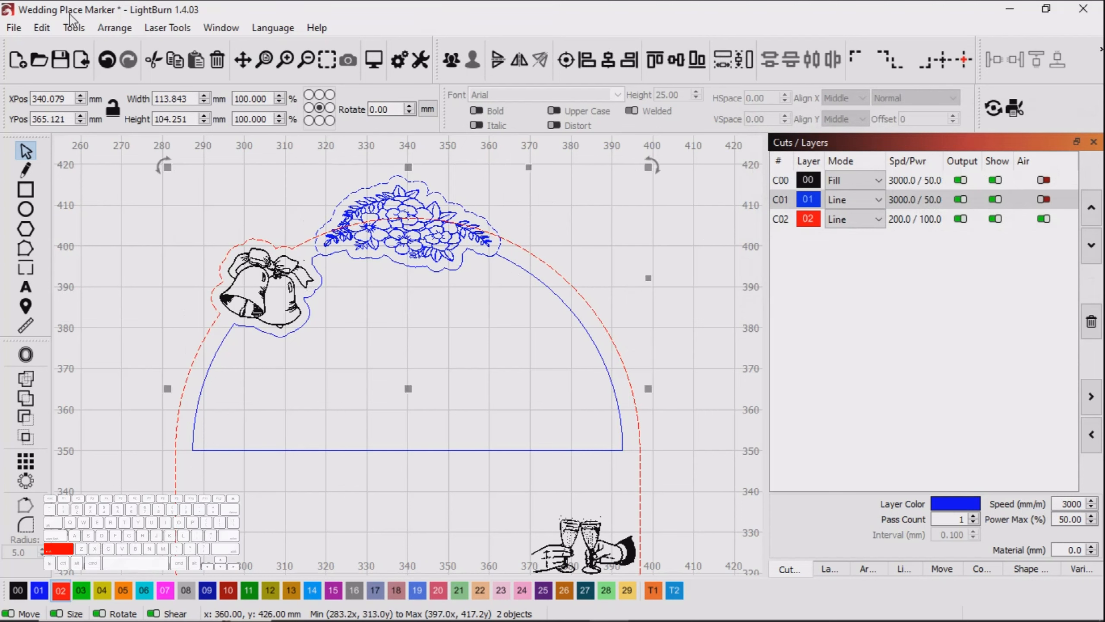
click(72, 28)
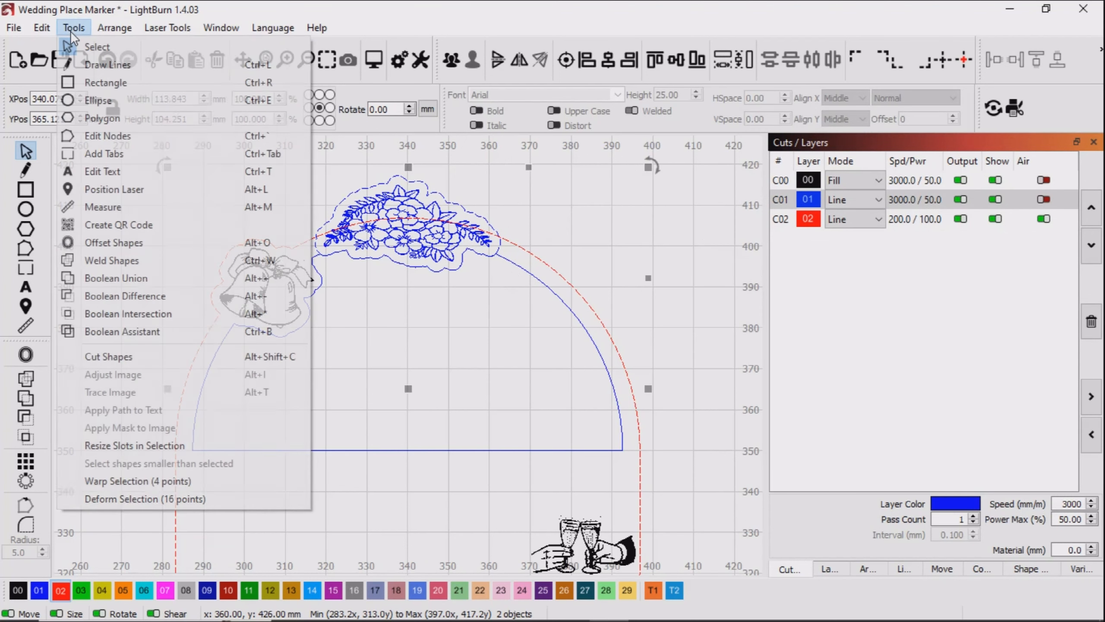
click(135, 334)
click(788, 173)
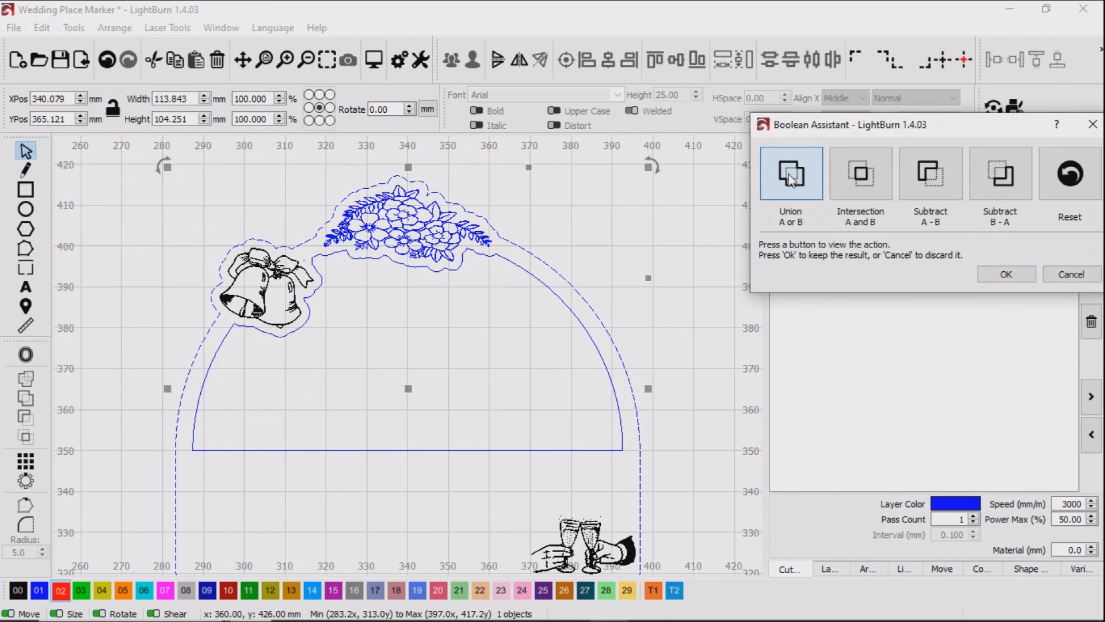
click(1007, 273)
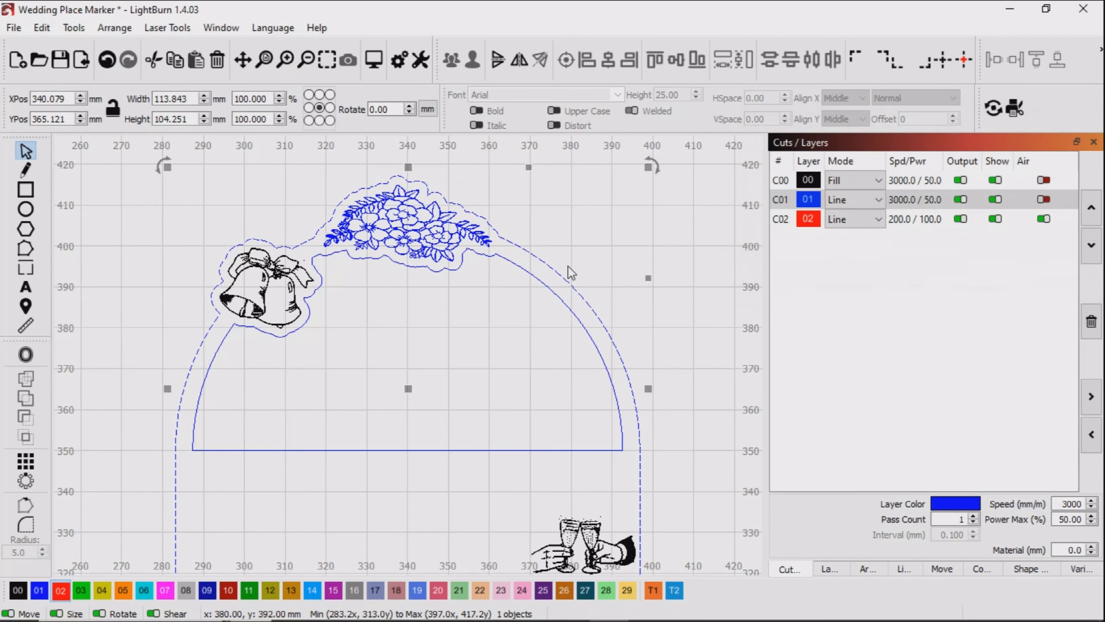
Assign the merged outer outline and the inner half-circle to the red 02 layer
click(64, 588)
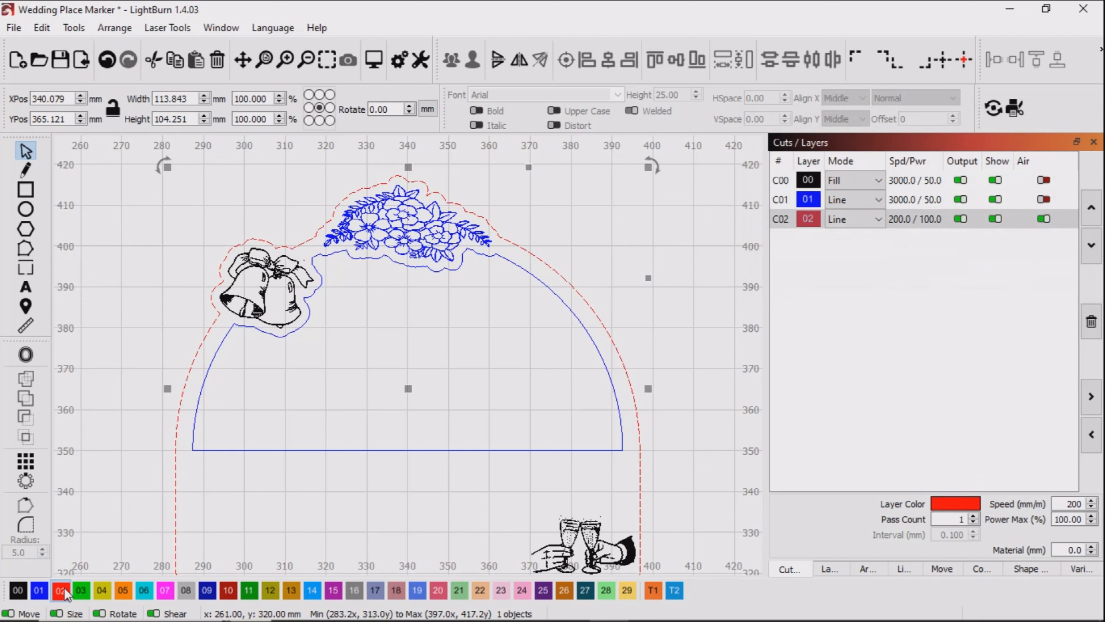
click(199, 398)
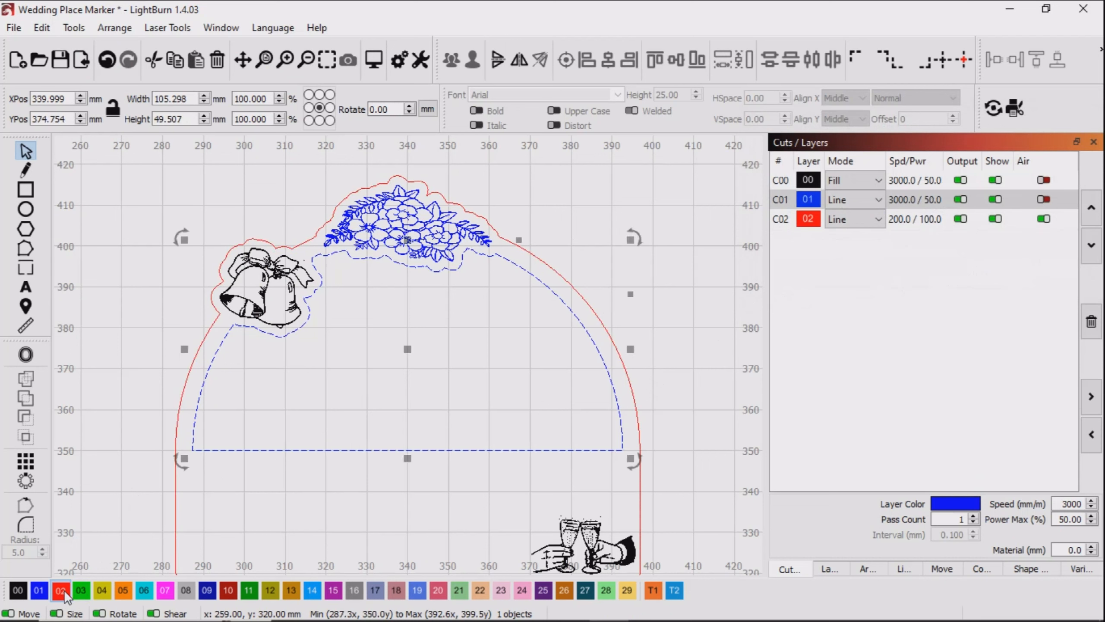
click(64, 590)
click(703, 329)
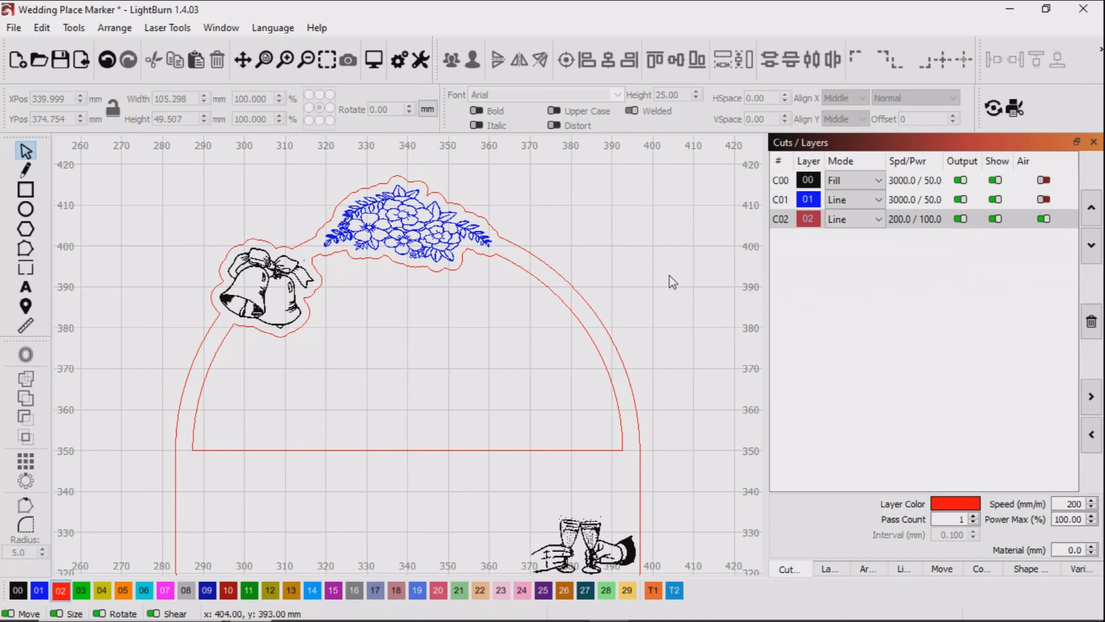
Add the text "Wedding Guest" on two lines in the empty area below the new place marker
scroll(673, 282, down, 2)
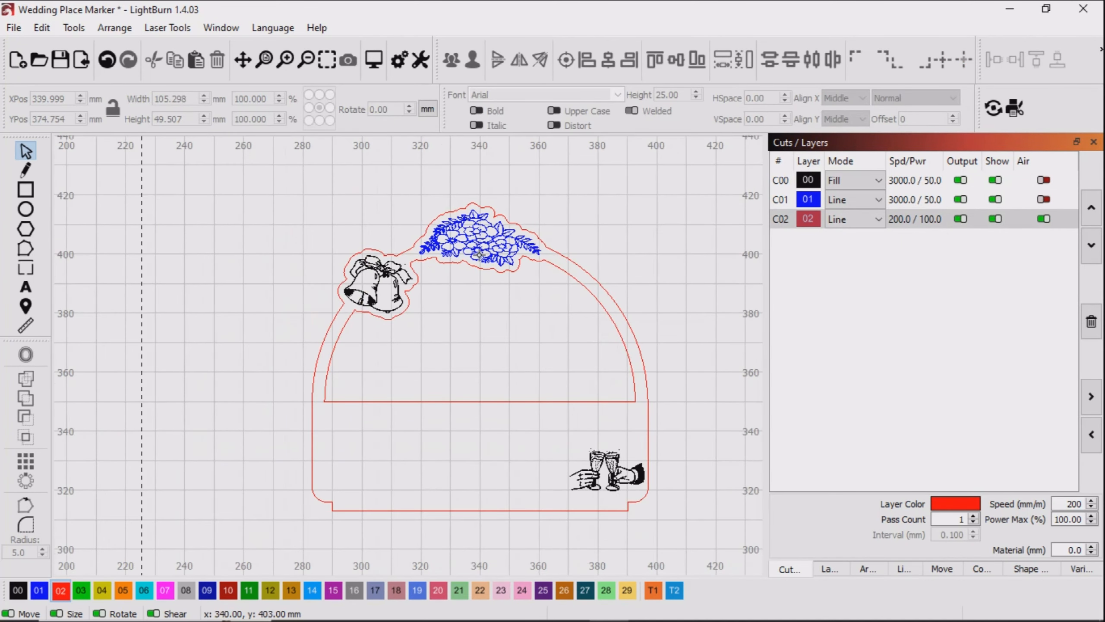
scroll(479, 254, down, 2)
scroll(255, 304, down, 1)
drag(254, 304, 391, 256)
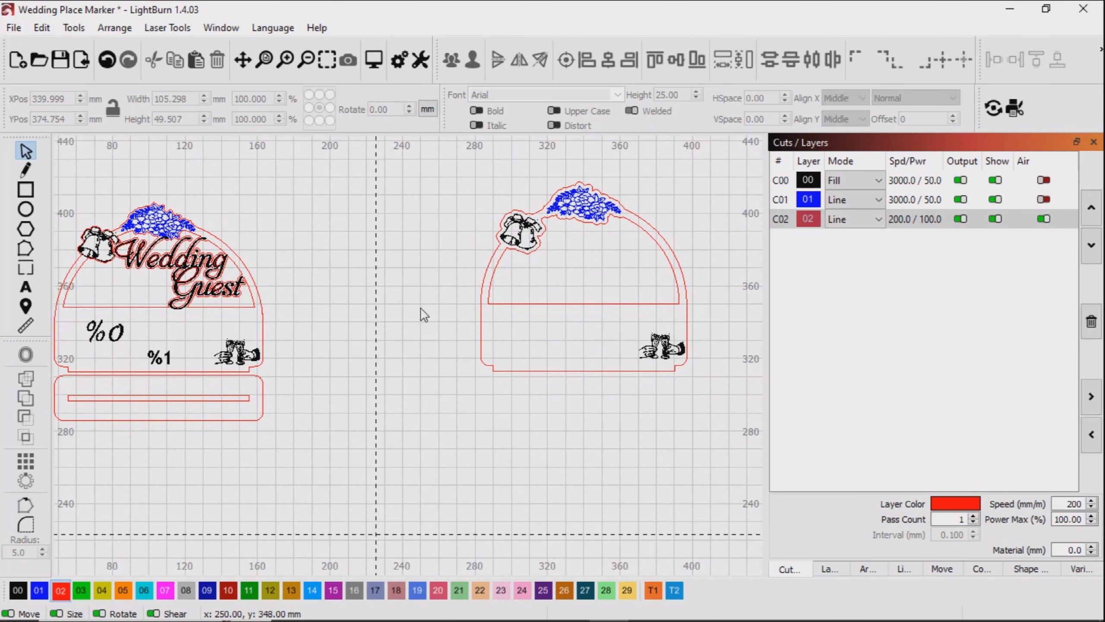
click(25, 290)
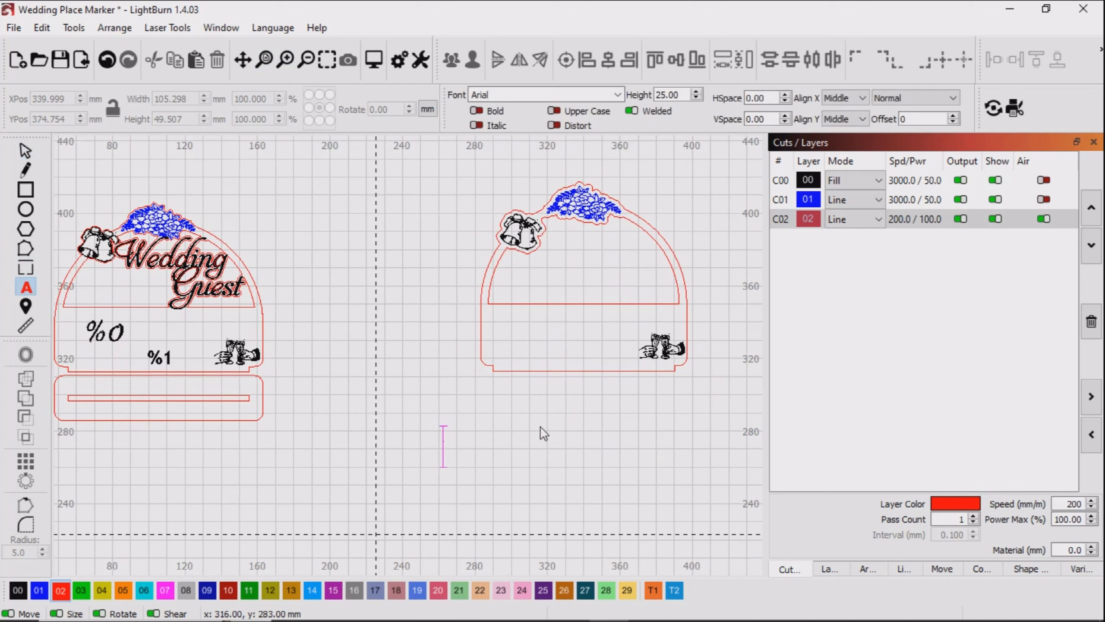
text(We)
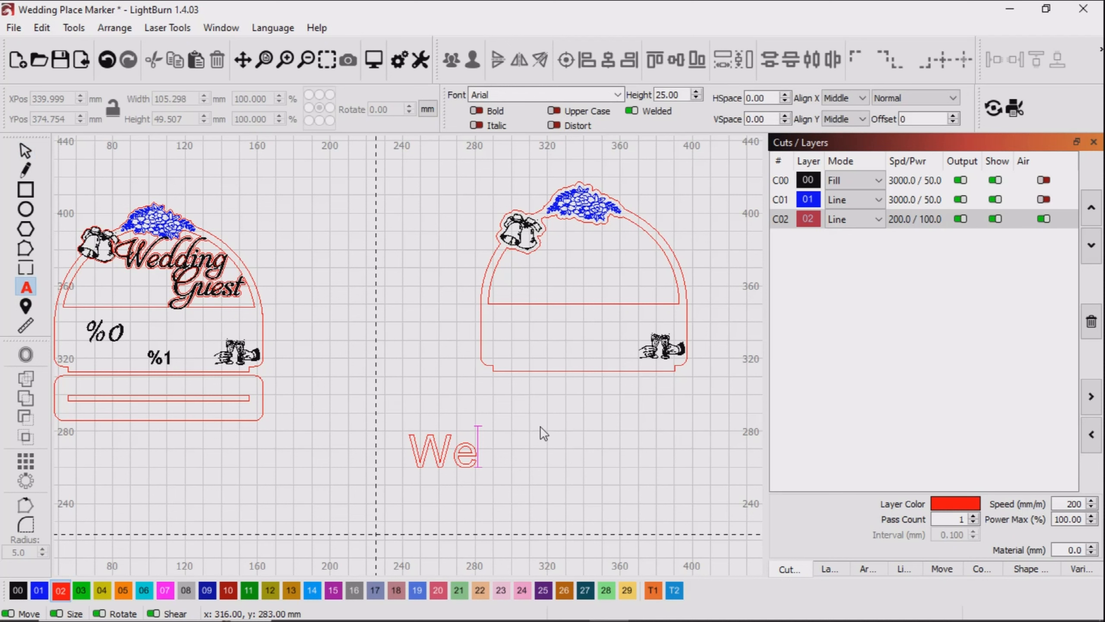
text(dding)
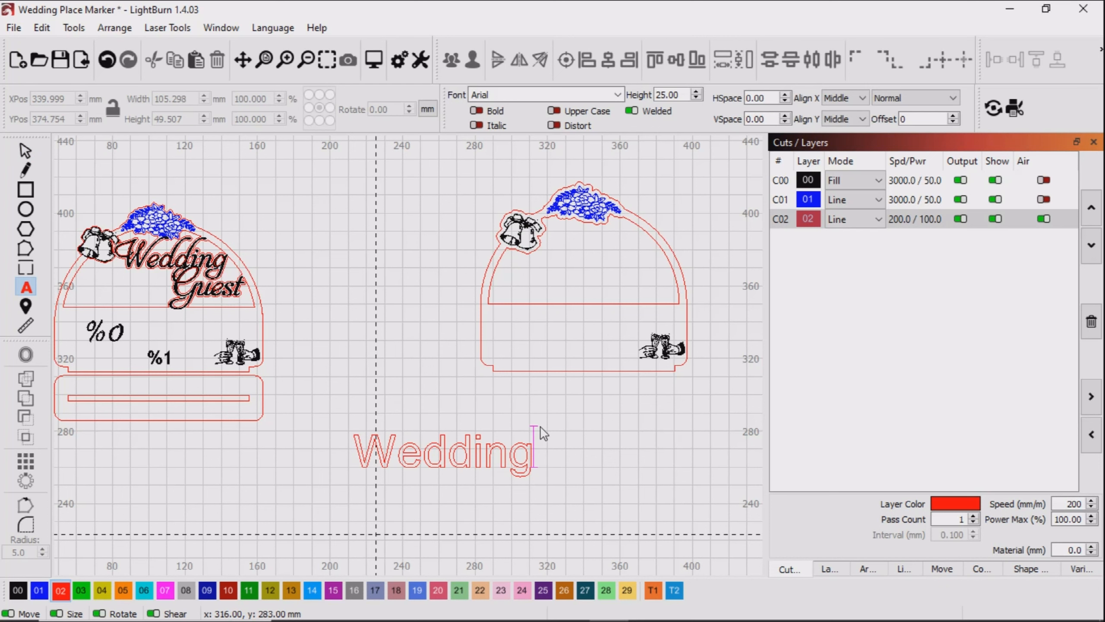
key(Return)
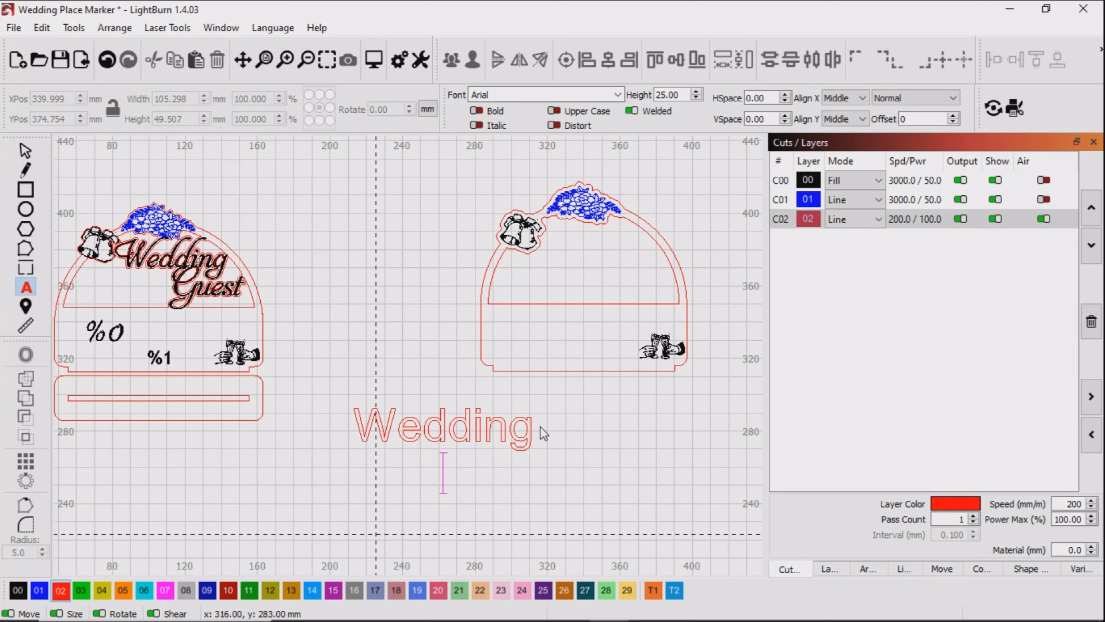
text(Gues)
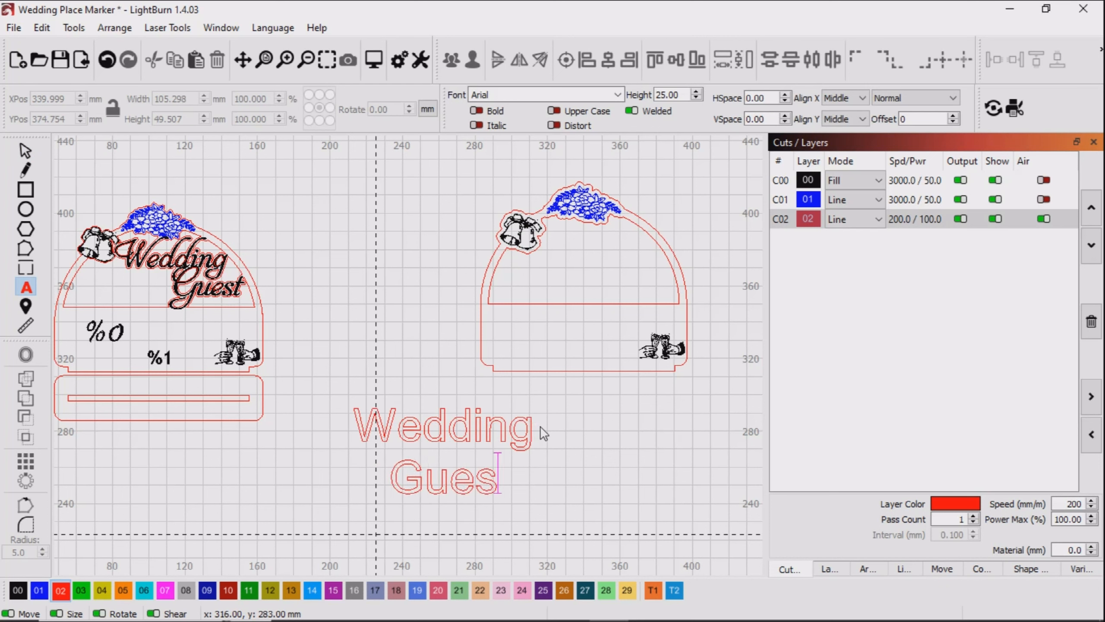
text(t)
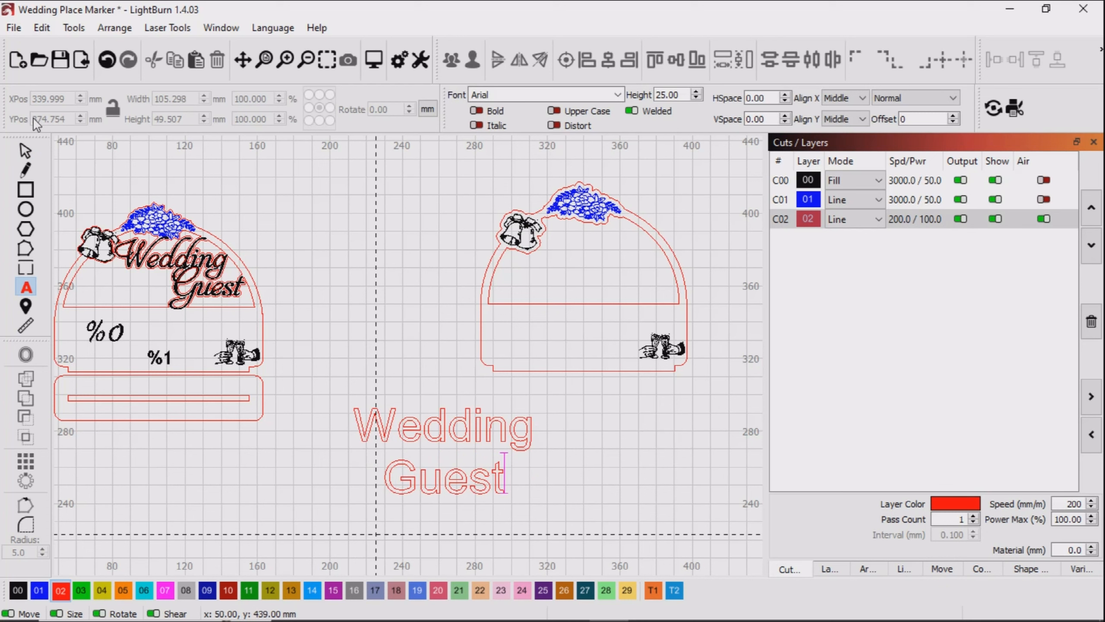
Set the font of the "Wedding Guest" text to Aphrodite Text
click(24, 151)
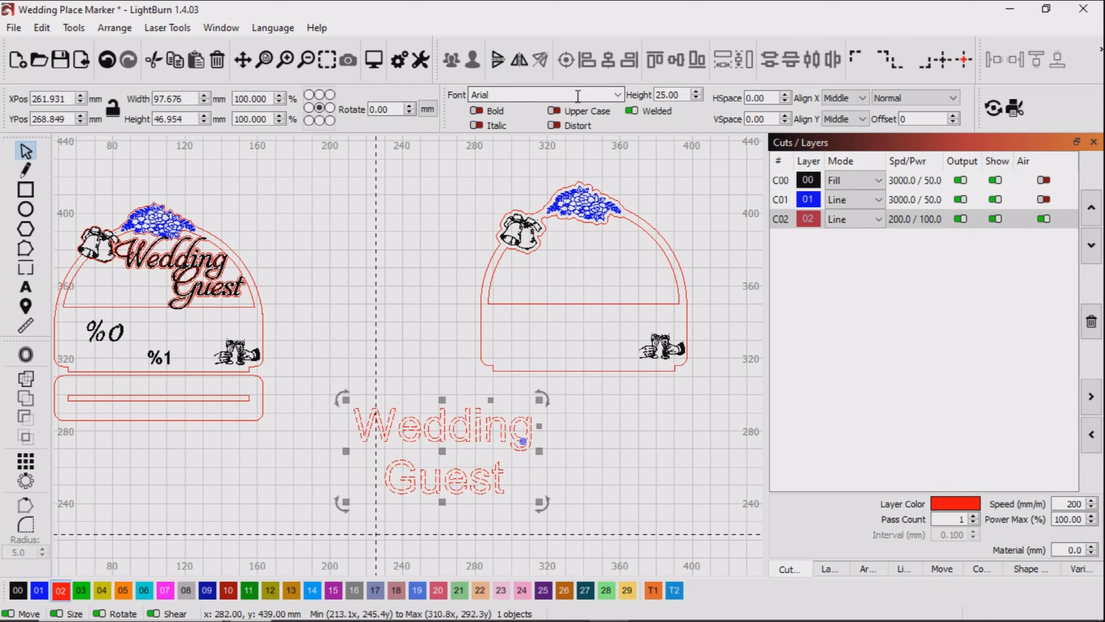
click(617, 95)
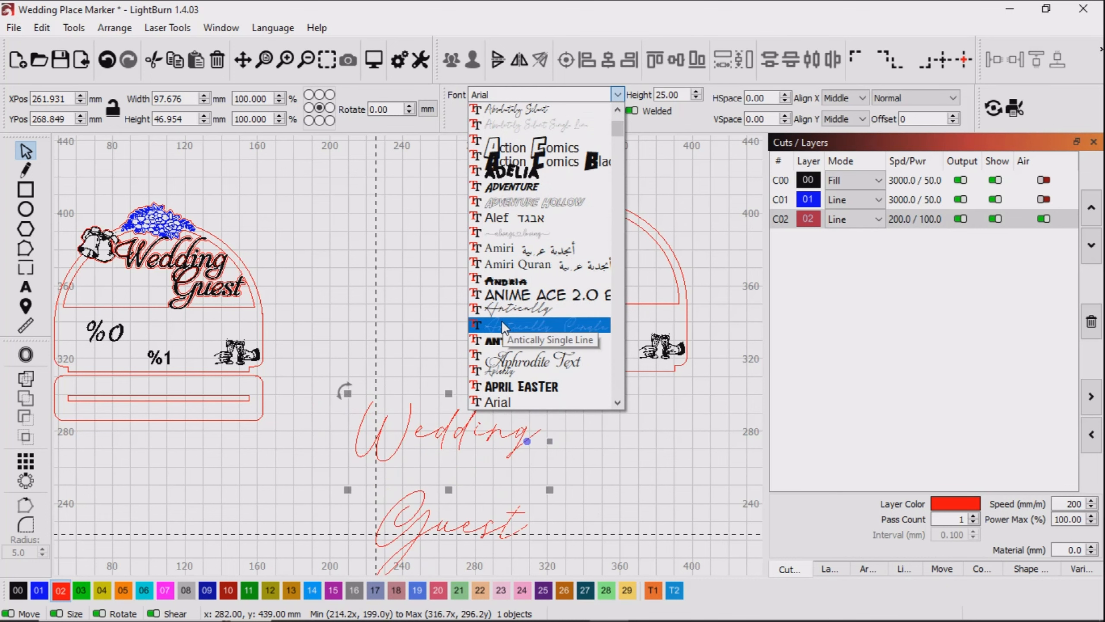
click(494, 357)
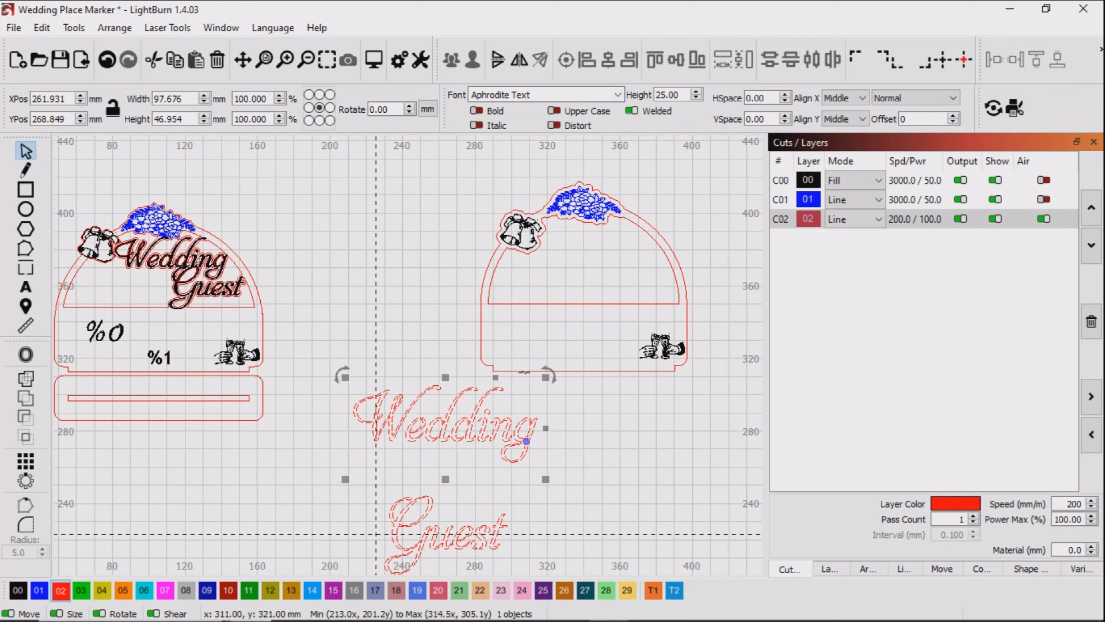
Assign the new "Wedding Guest" text to the black 00 layer and convert it to paths
click(621, 457)
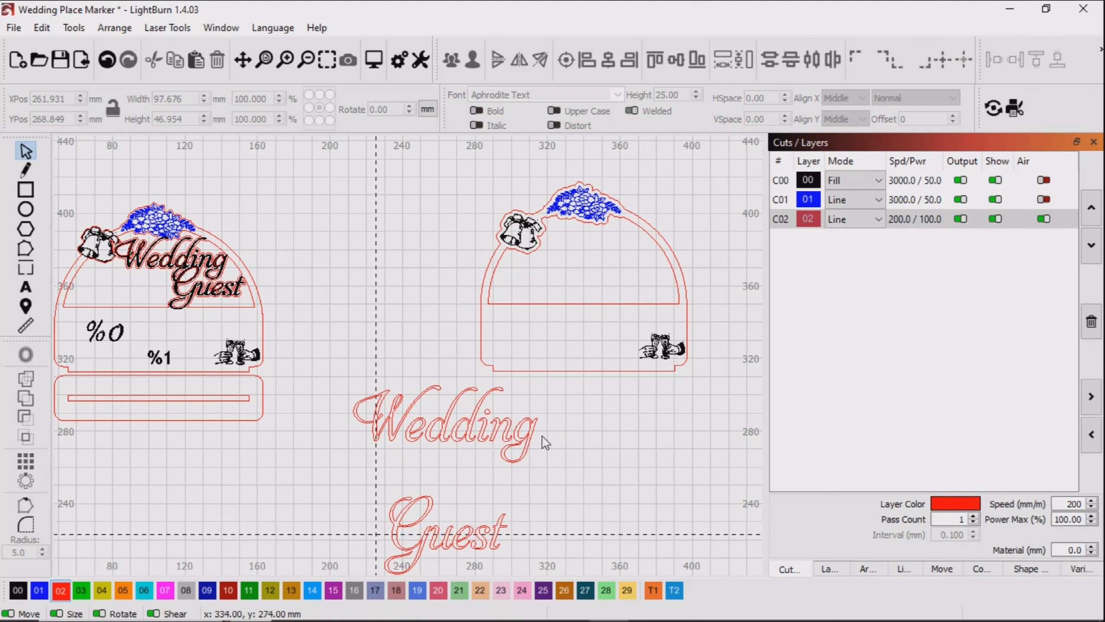
click(440, 424)
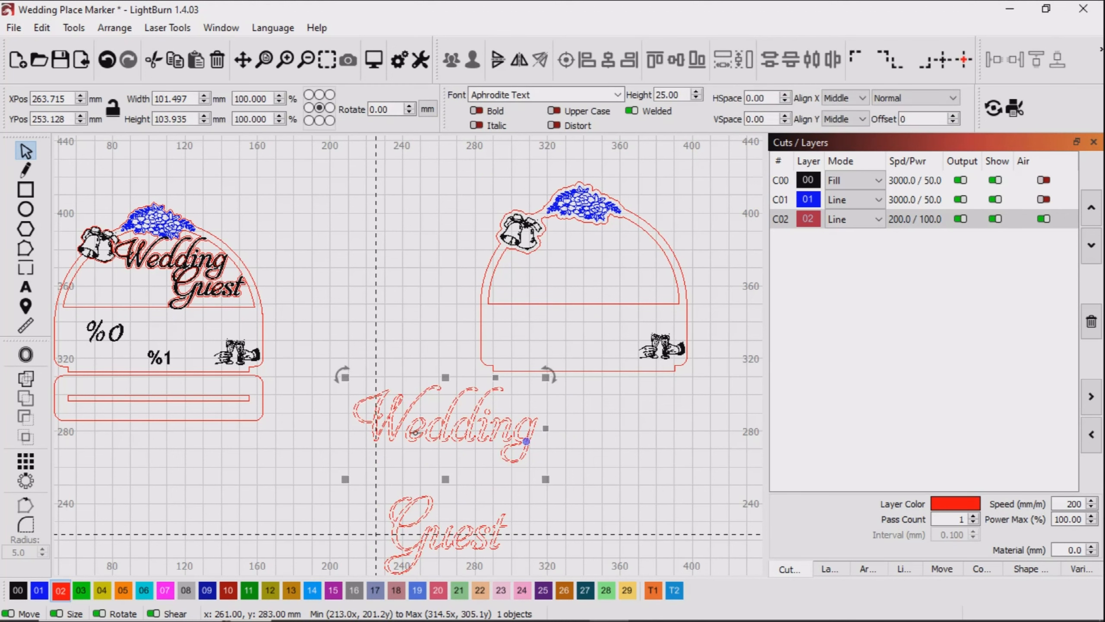
click(17, 590)
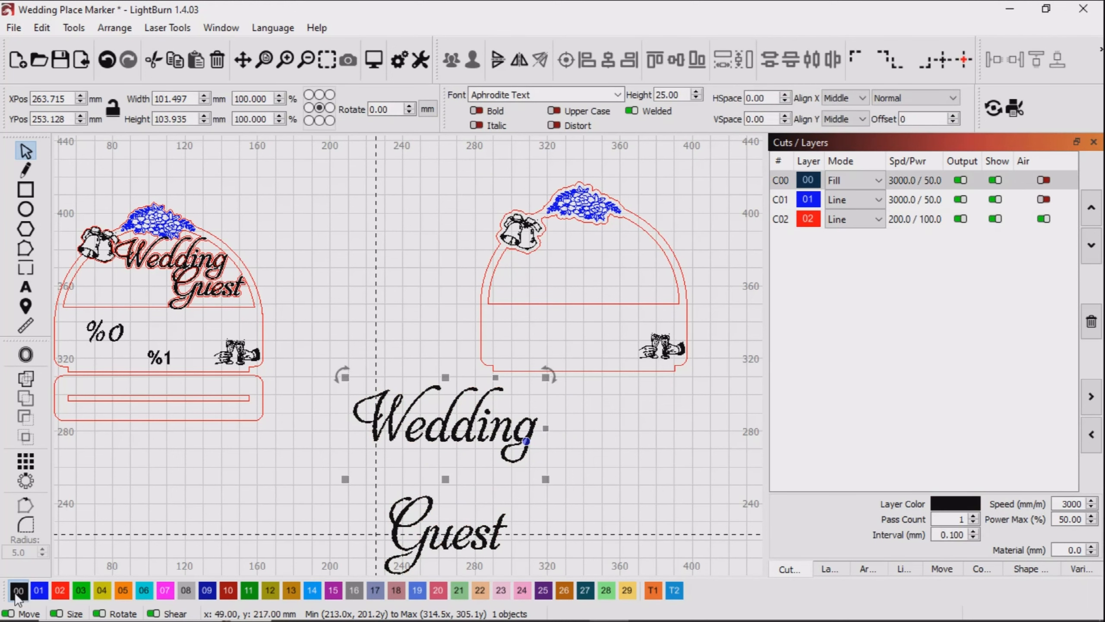
right_click(479, 430)
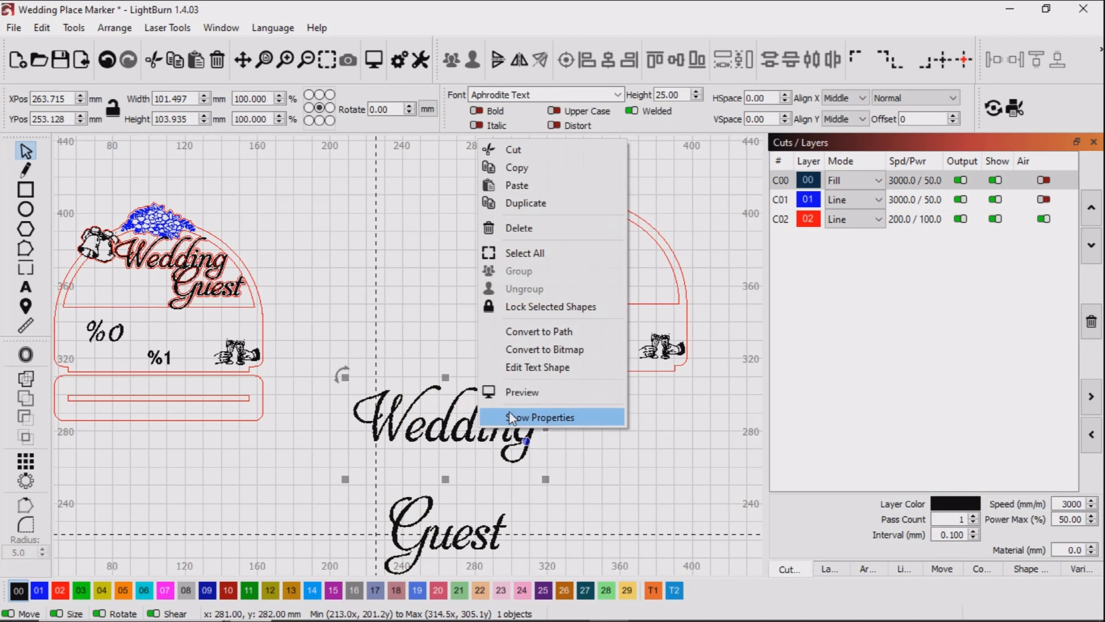
click(554, 332)
click(583, 454)
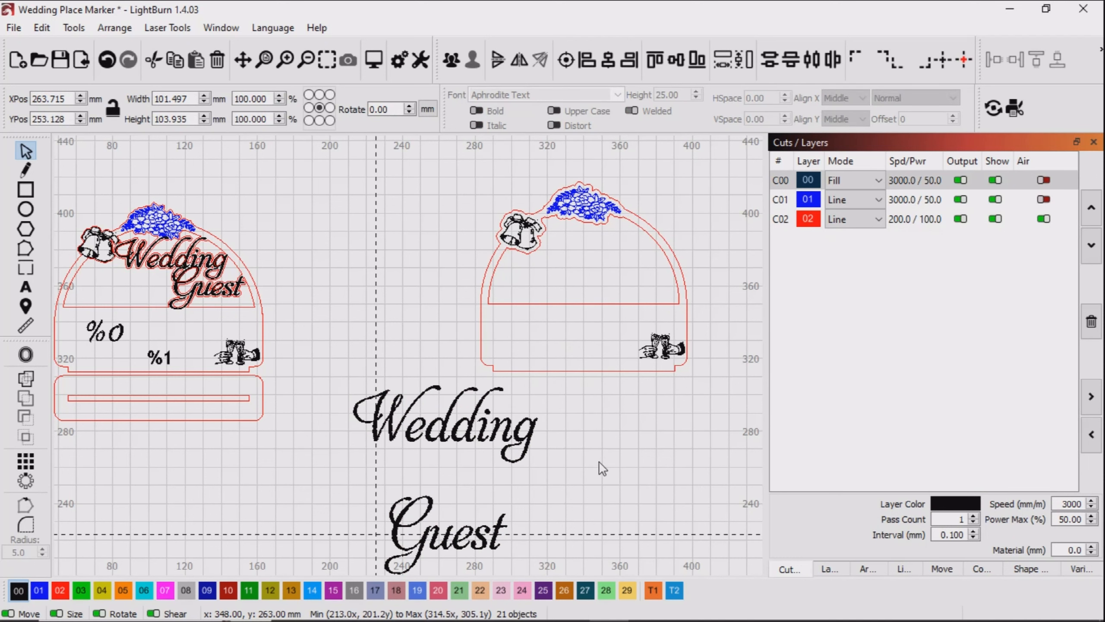
Move "Guest" up to overlap the lower part of "Wedding" and scale both words together to about 99 mm wide
drag(345, 468, 549, 576)
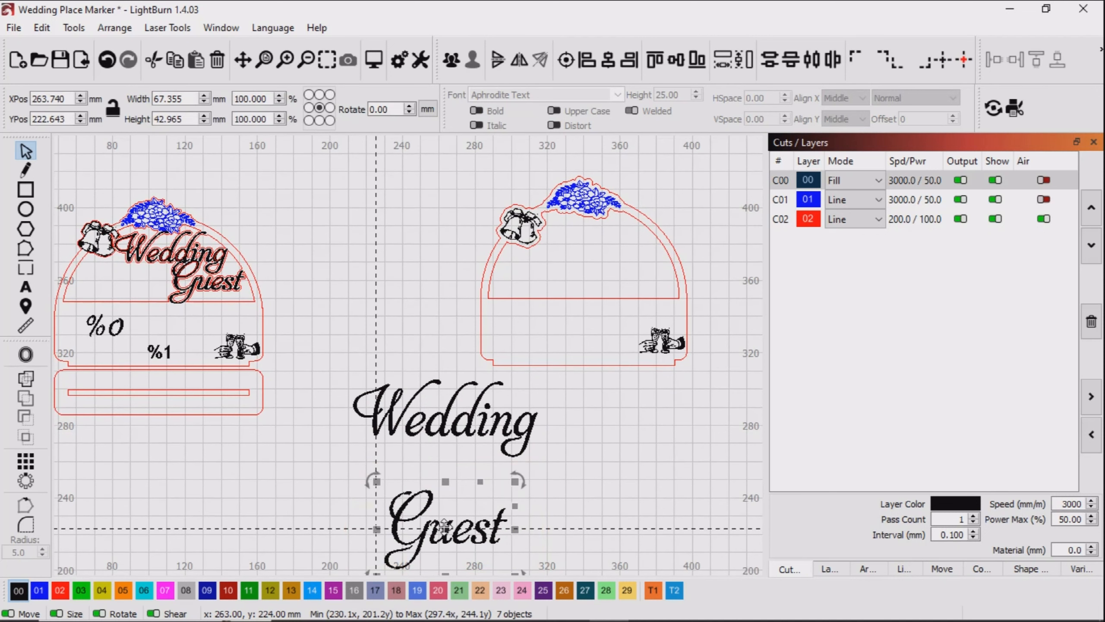
drag(453, 532, 507, 483)
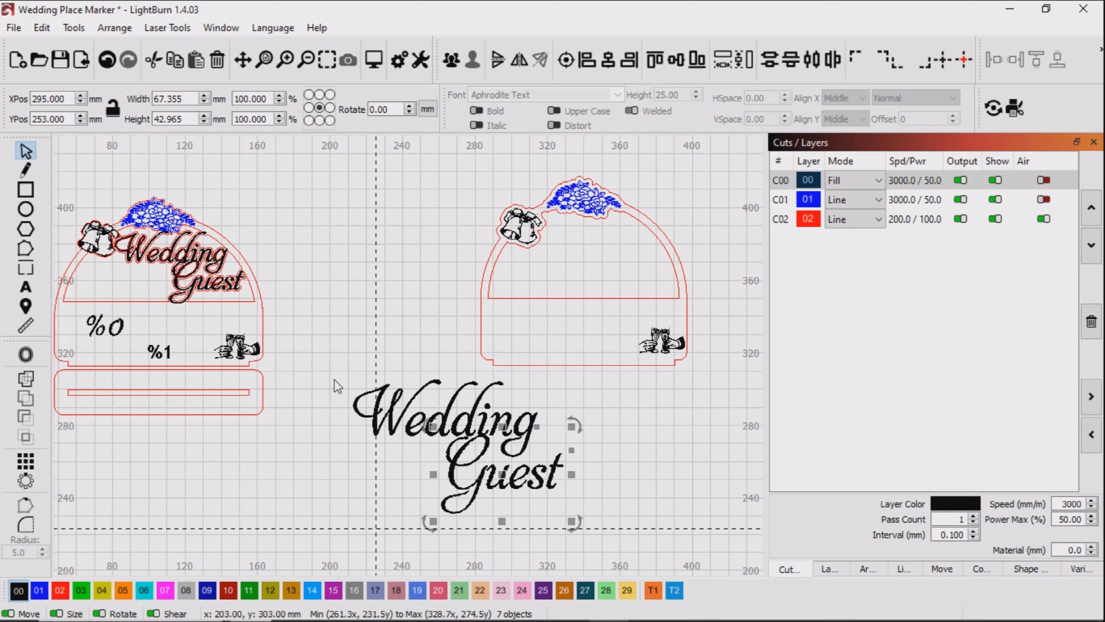
drag(326, 355, 593, 521)
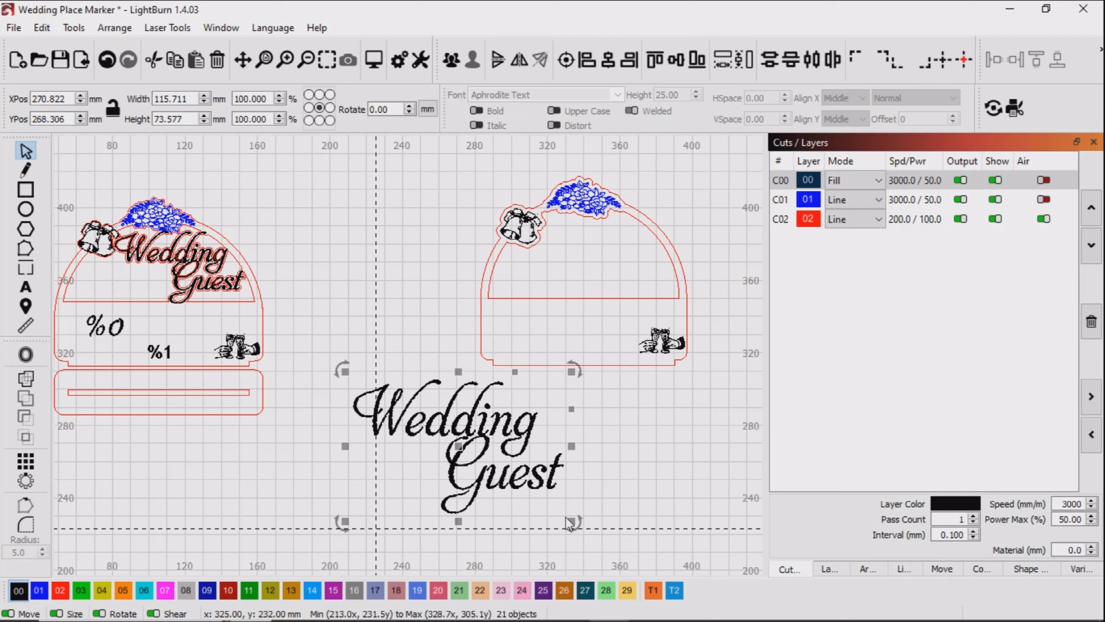
drag(570, 522, 558, 503)
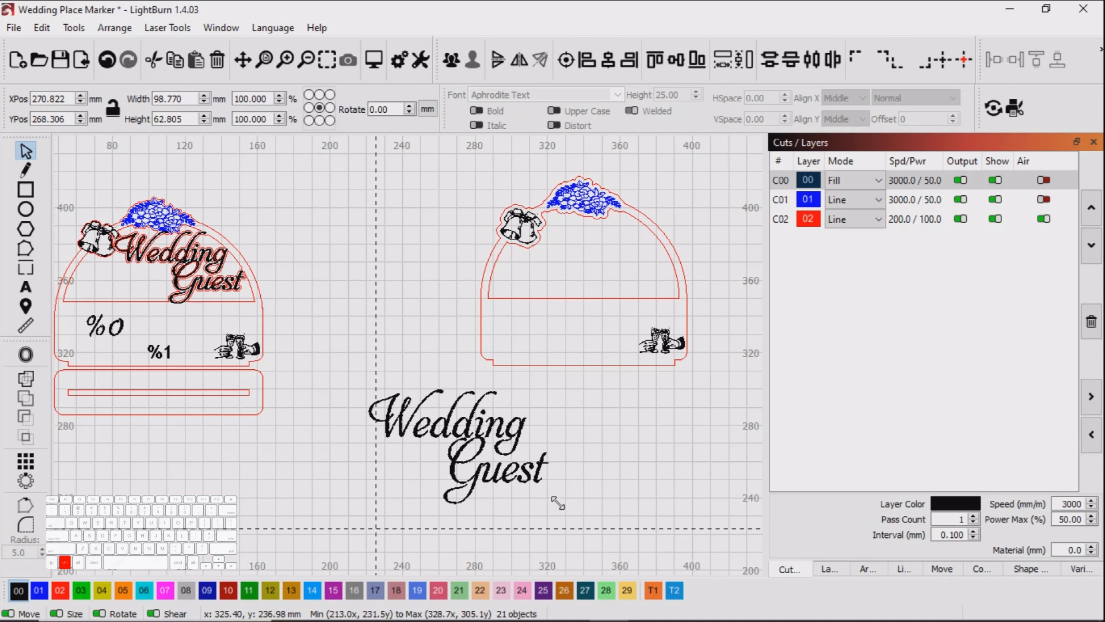
Move the lettering onto the new place marker's upper half and scale it down to about 75.6 mm wide to fit inside the arch
mouse_move(478, 400)
mouse_down()
mouse_move(566, 242)
mouse_move(623, 269)
mouse_up()
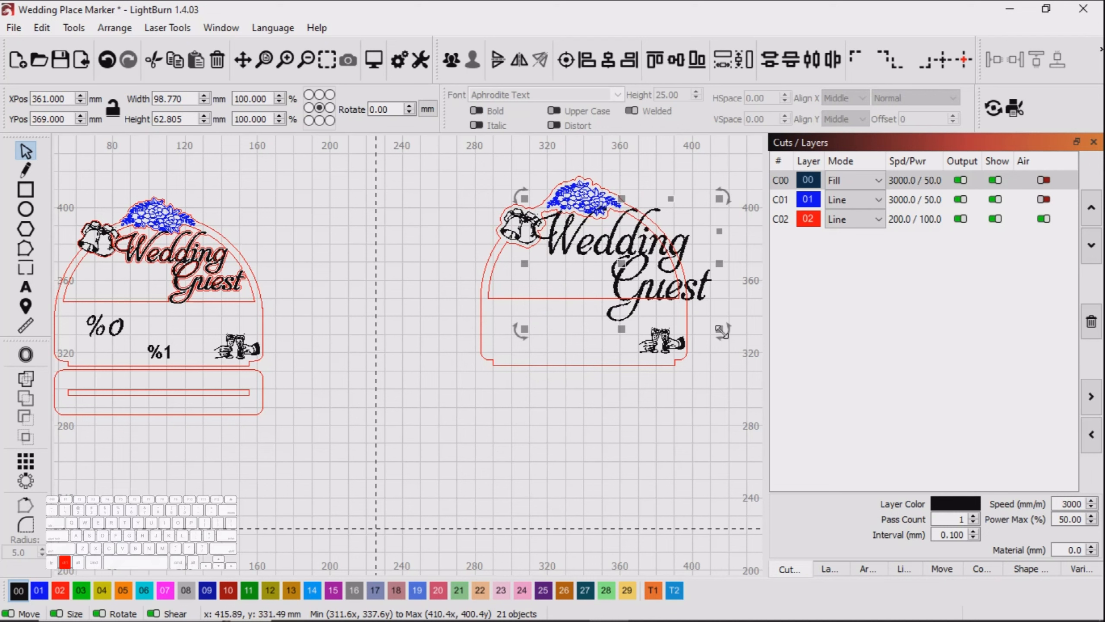
drag(722, 329, 701, 315)
drag(622, 264, 613, 263)
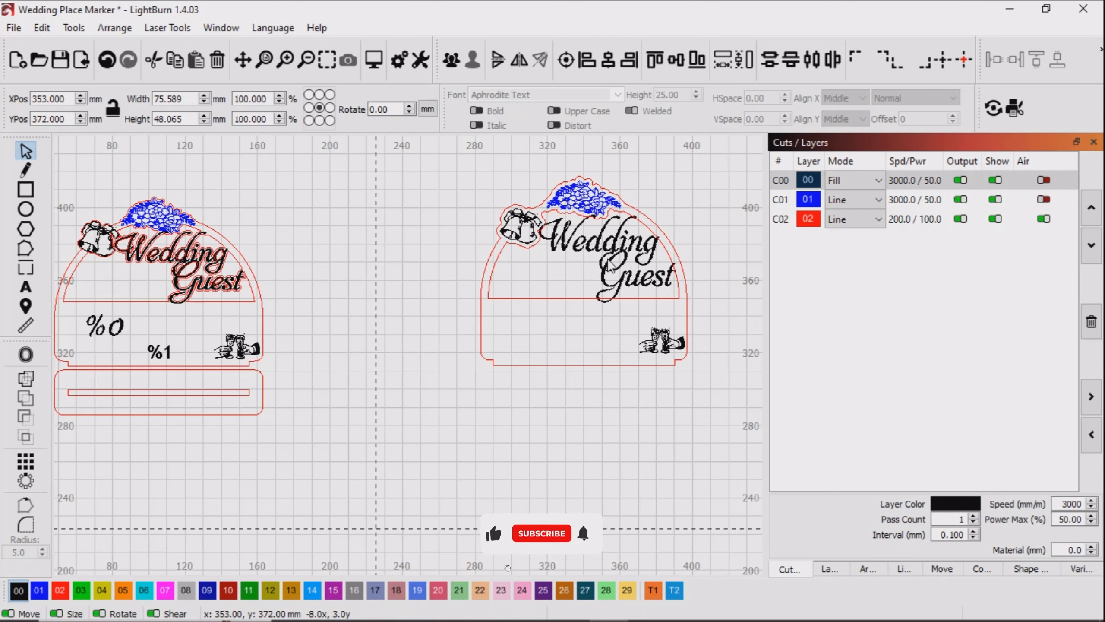
drag(611, 264, 611, 264)
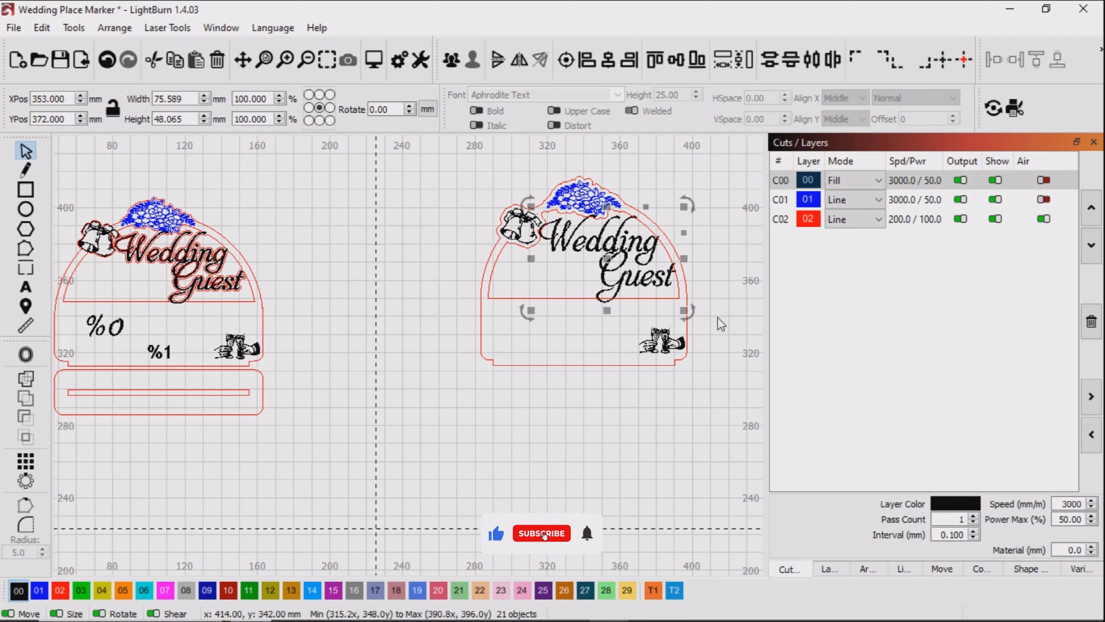
Offset the "Wedding Guest" lettering outward by 2.20 mm with round corners and assign the resulting contour to the red 02 layer
click(26, 354)
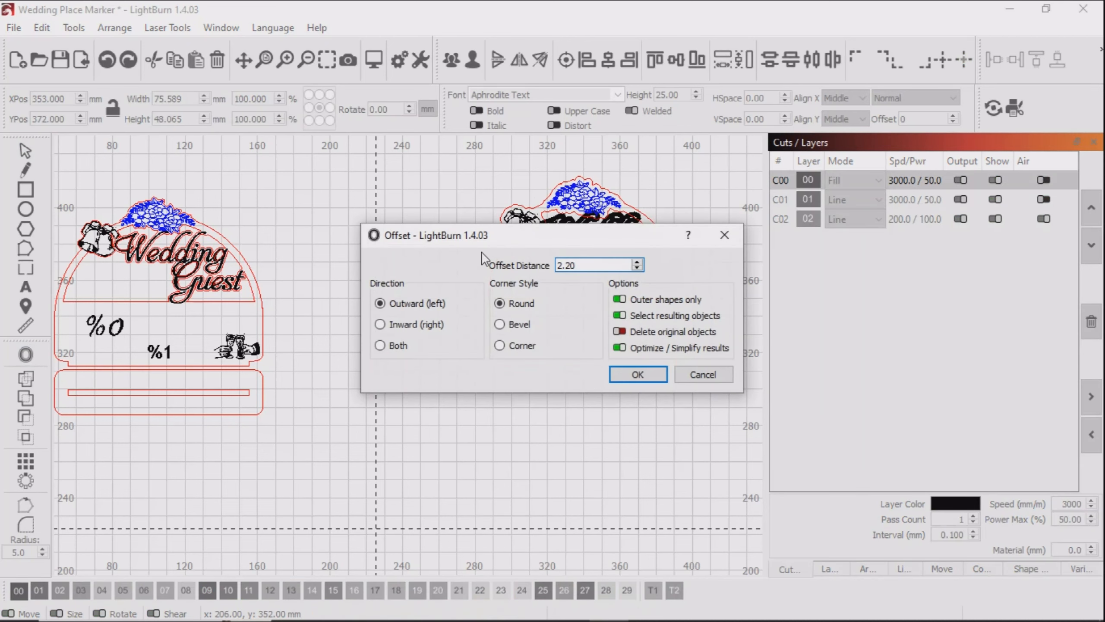
drag(514, 245, 548, 392)
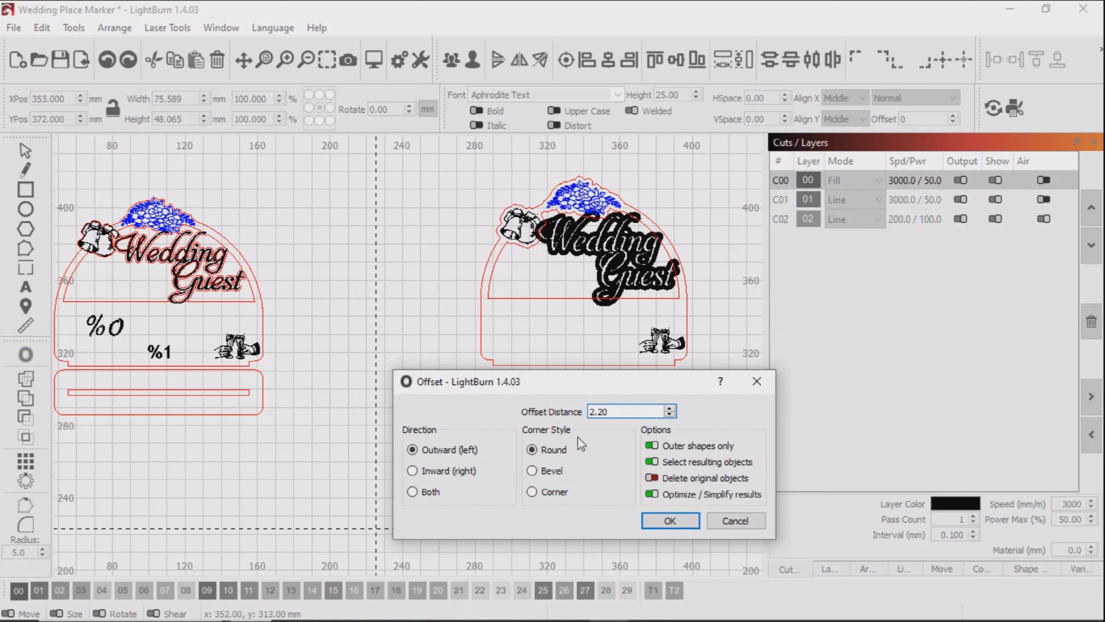
click(670, 521)
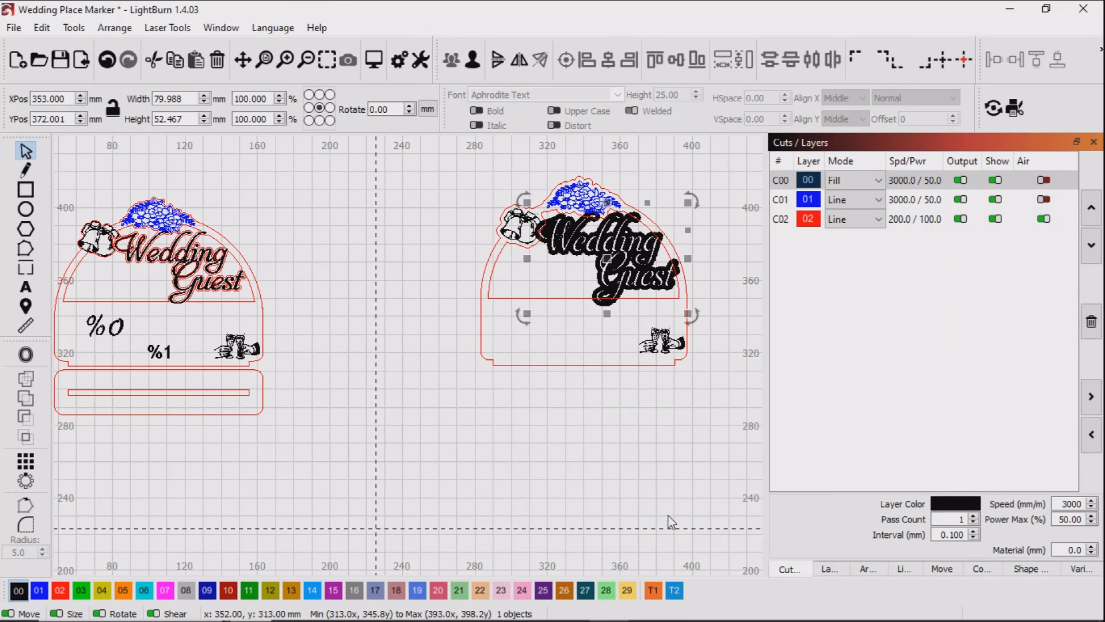
click(60, 591)
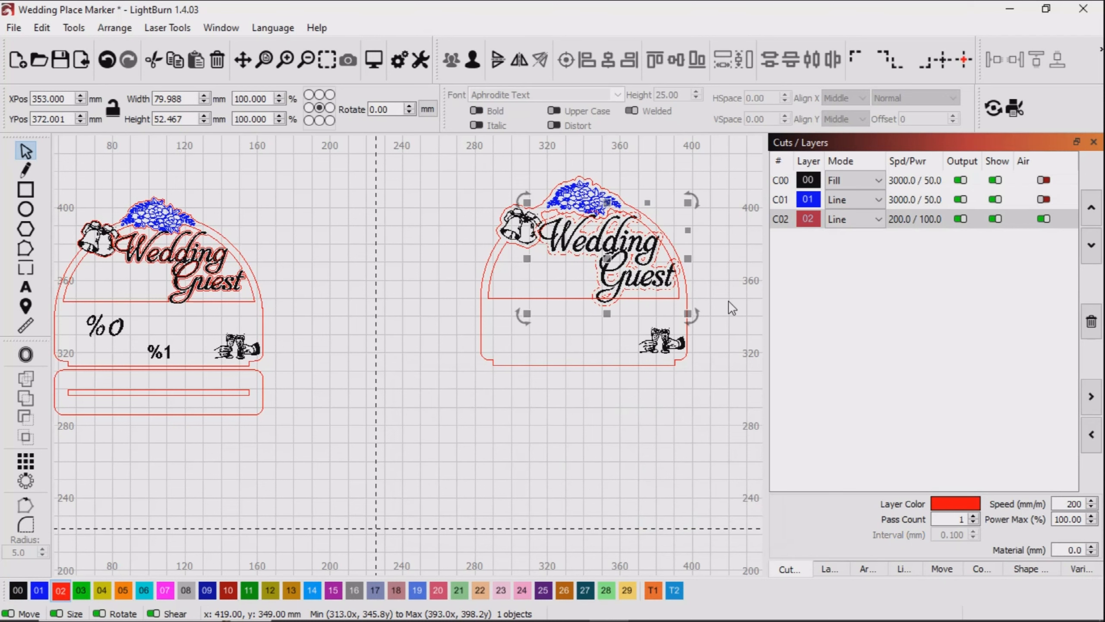
Cut the lettering contour out of the inner half-circle using Subtract B - A in the Boolean Assistant
scroll(714, 270, up, 4)
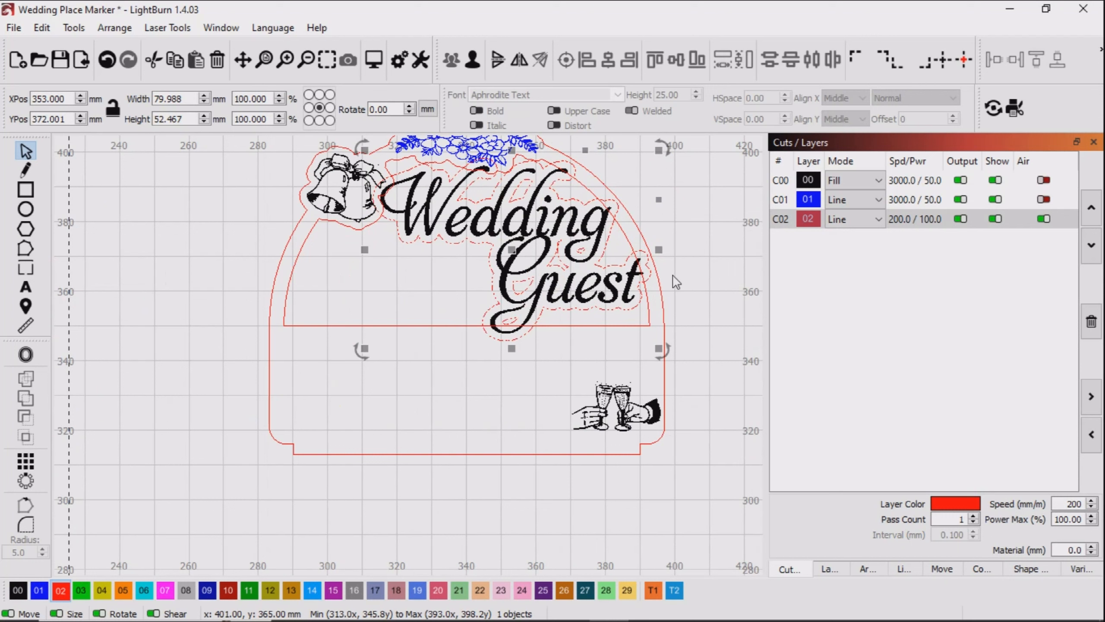
key(shift)
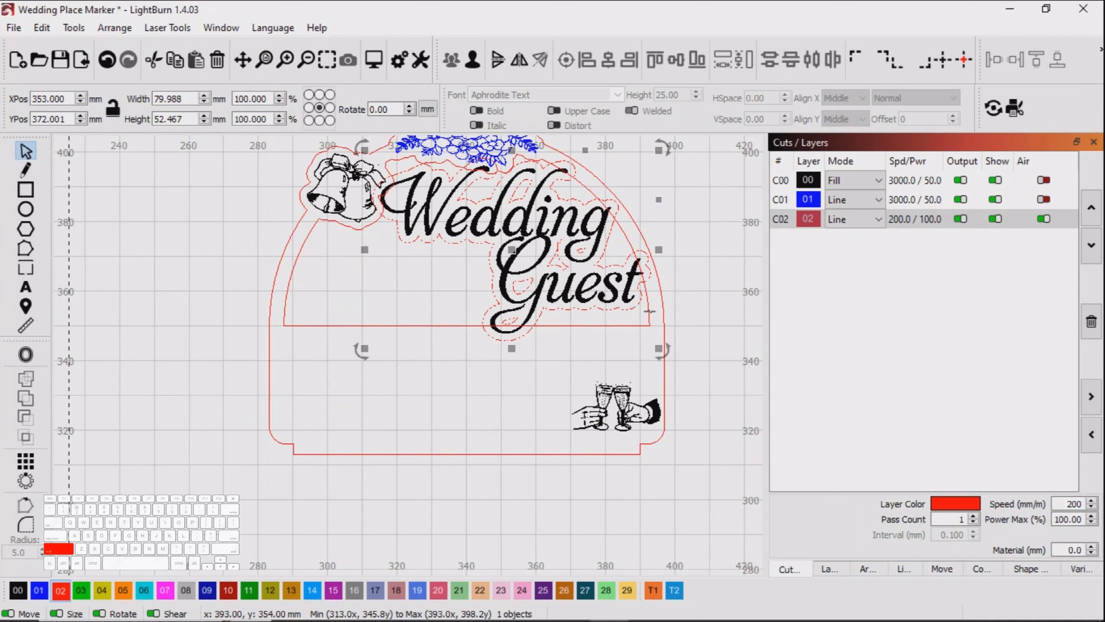
shift+click(649, 311)
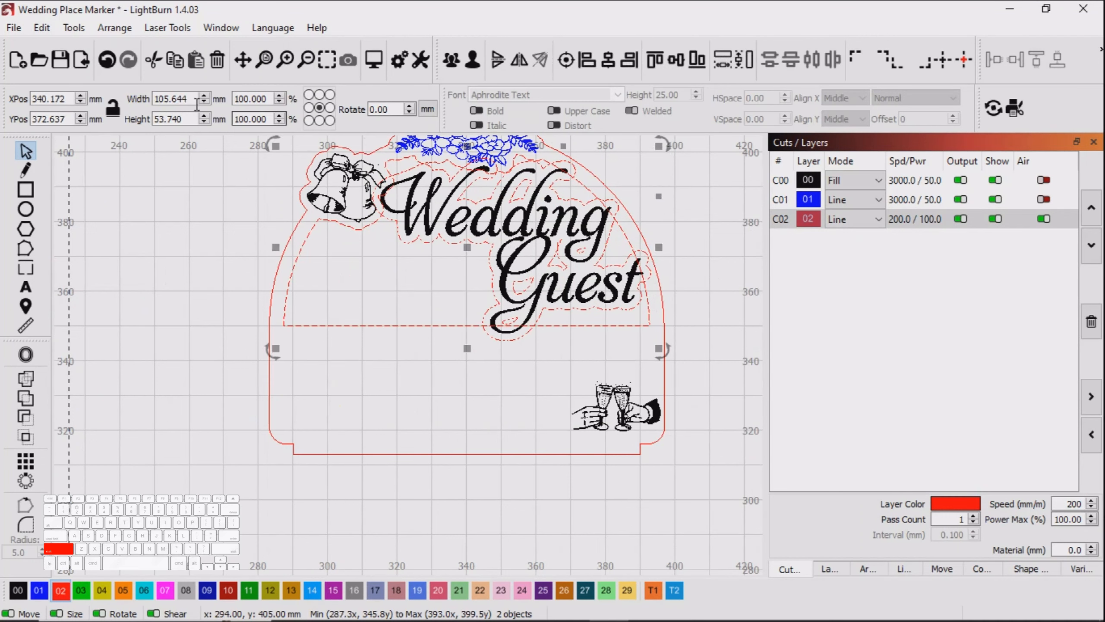
click(74, 28)
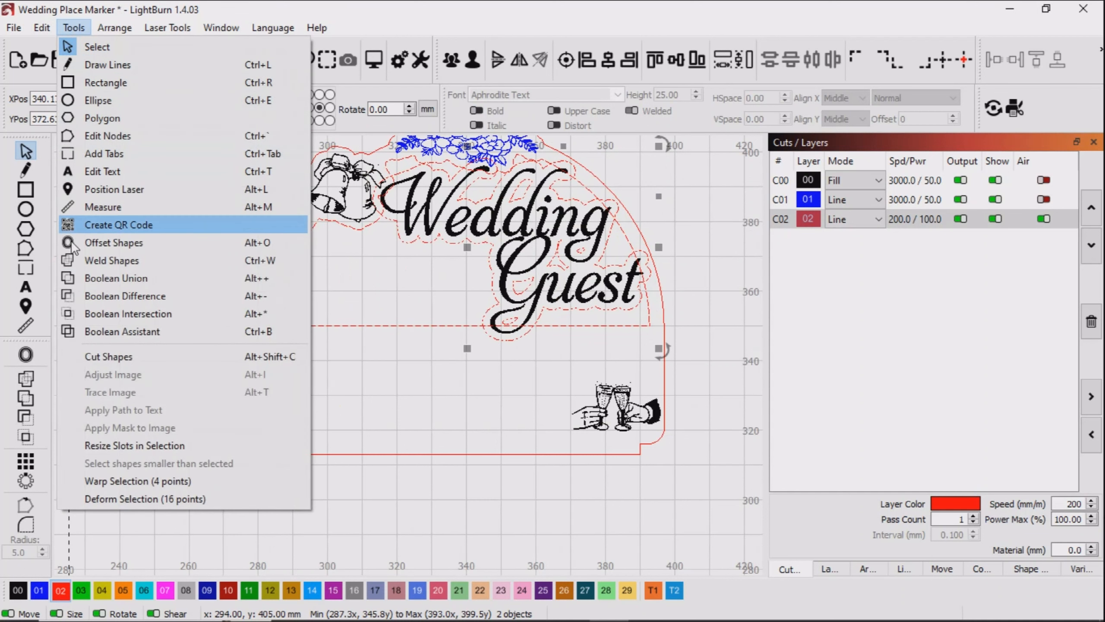
click(107, 331)
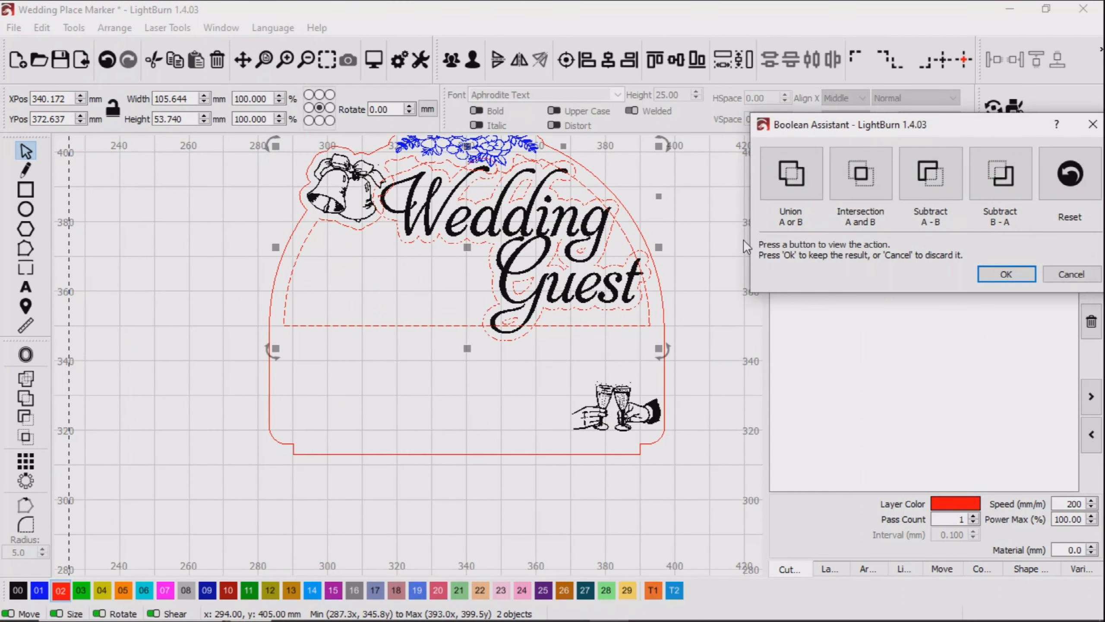
click(791, 193)
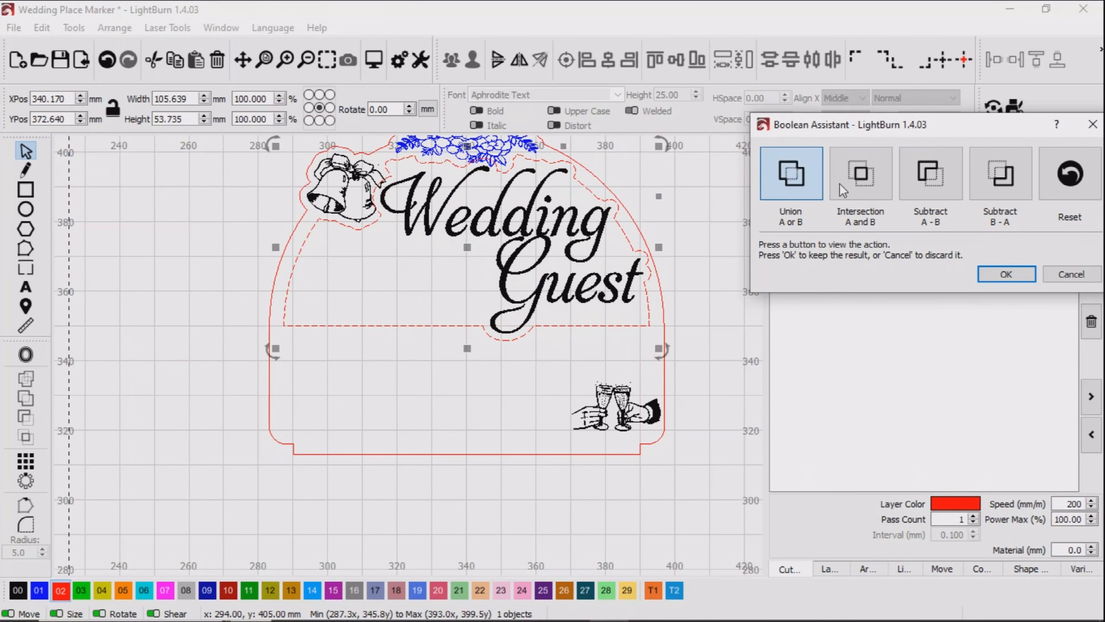
click(877, 177)
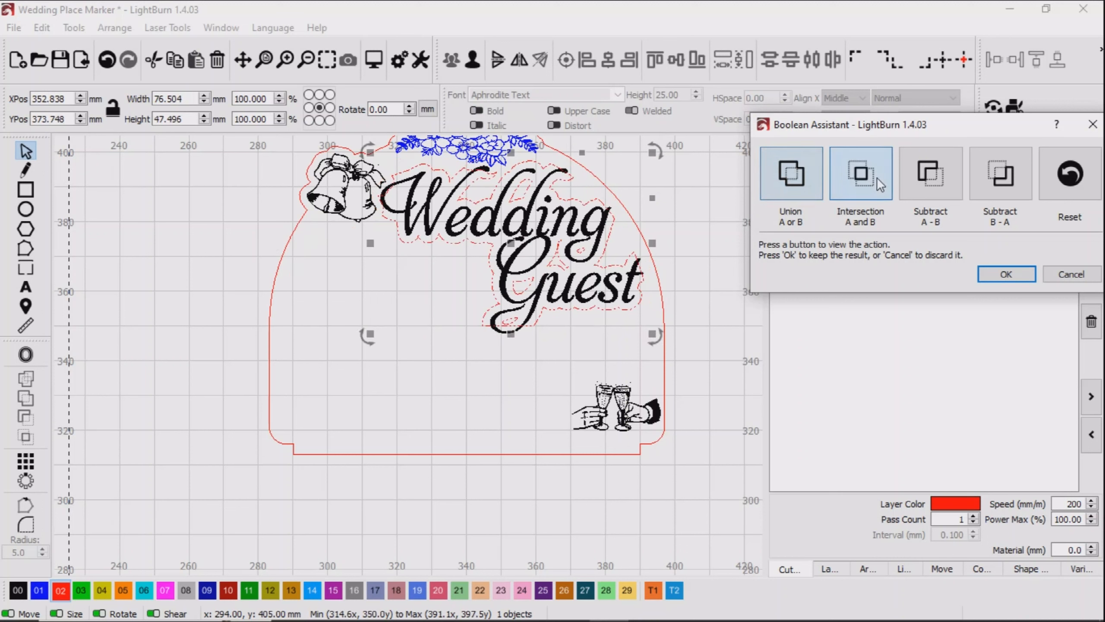
click(930, 178)
click(995, 178)
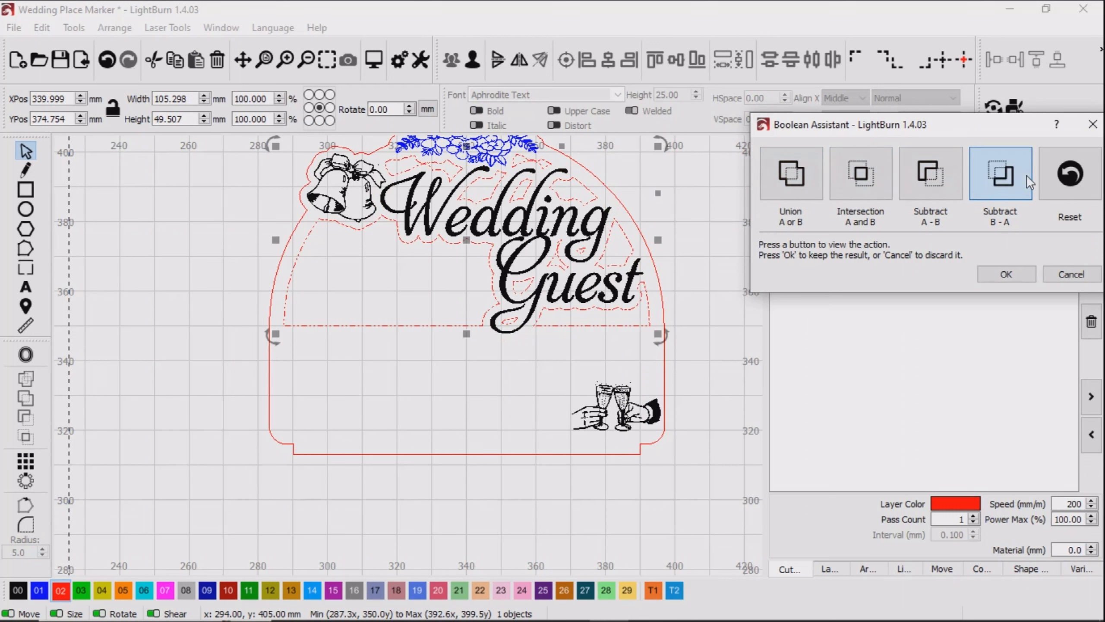
click(1022, 273)
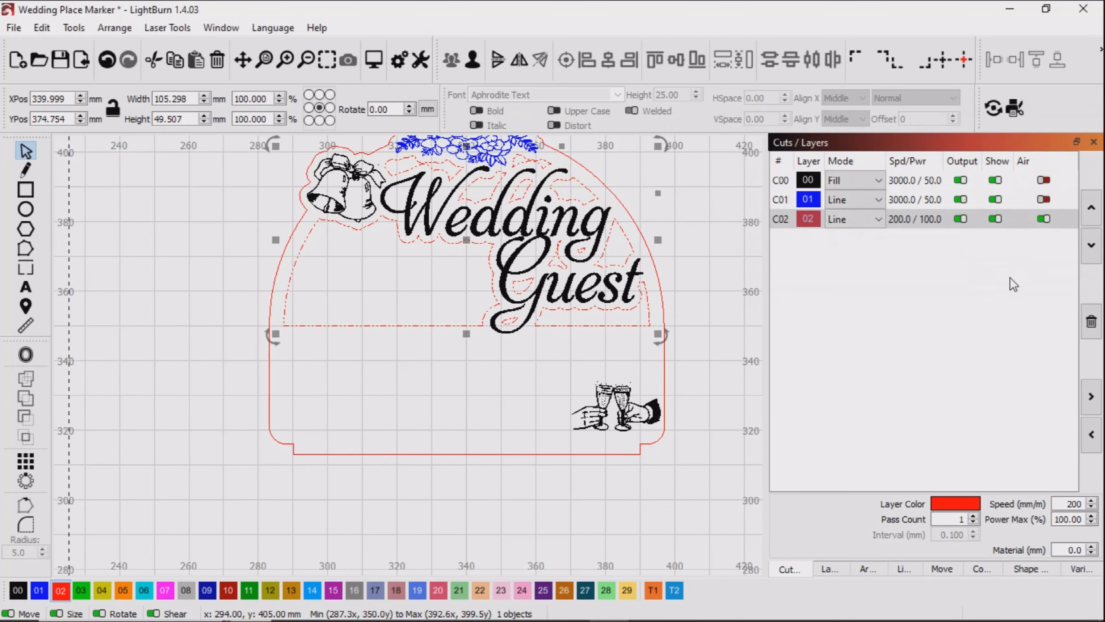
click(694, 339)
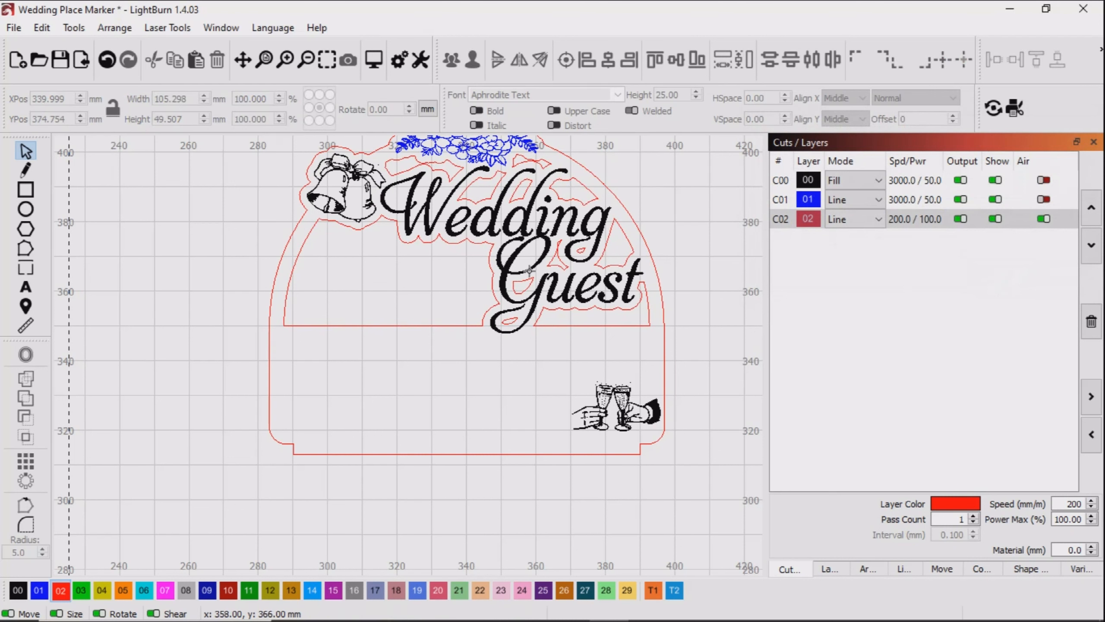
Offset the letter "G" inward by 2.20 mm and assign the resulting inner shape to the red 02 layer
click(514, 253)
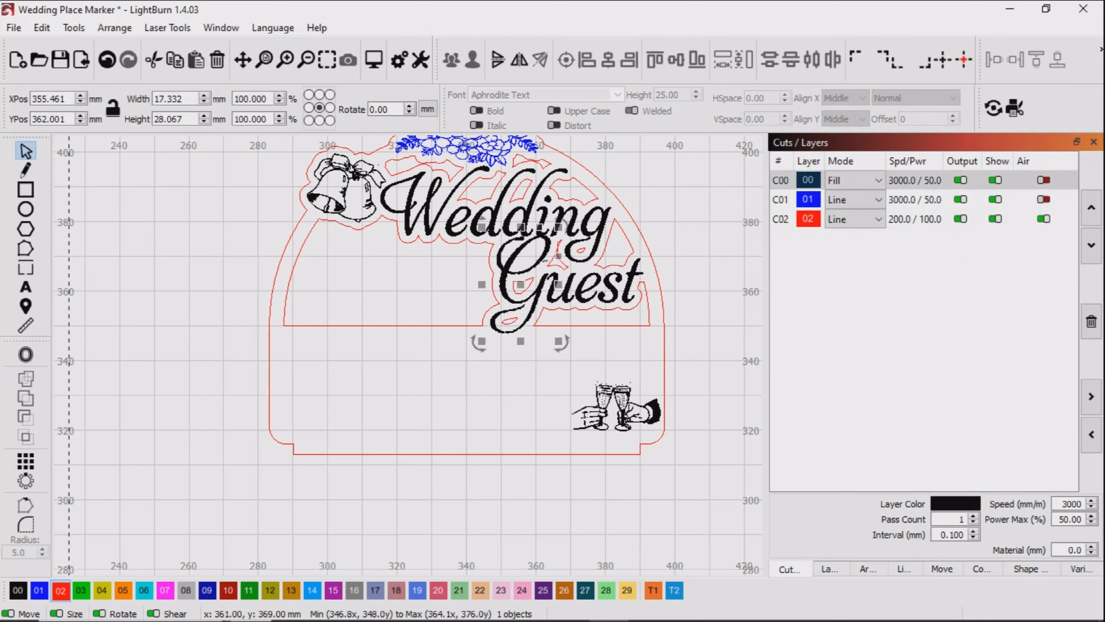
click(25, 354)
drag(570, 238, 883, 284)
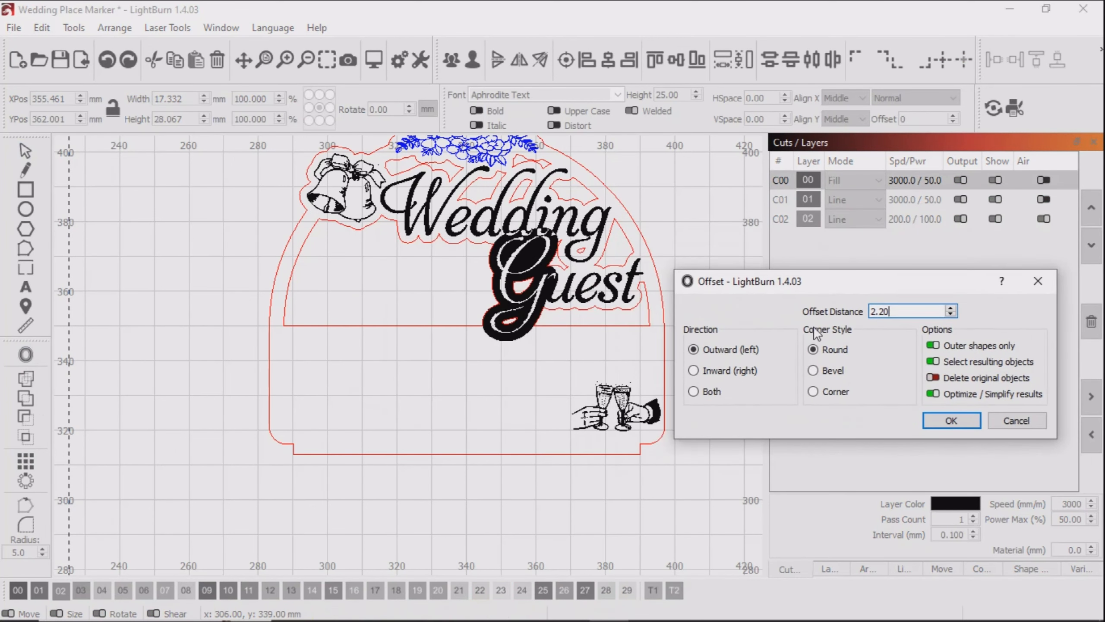
click(694, 371)
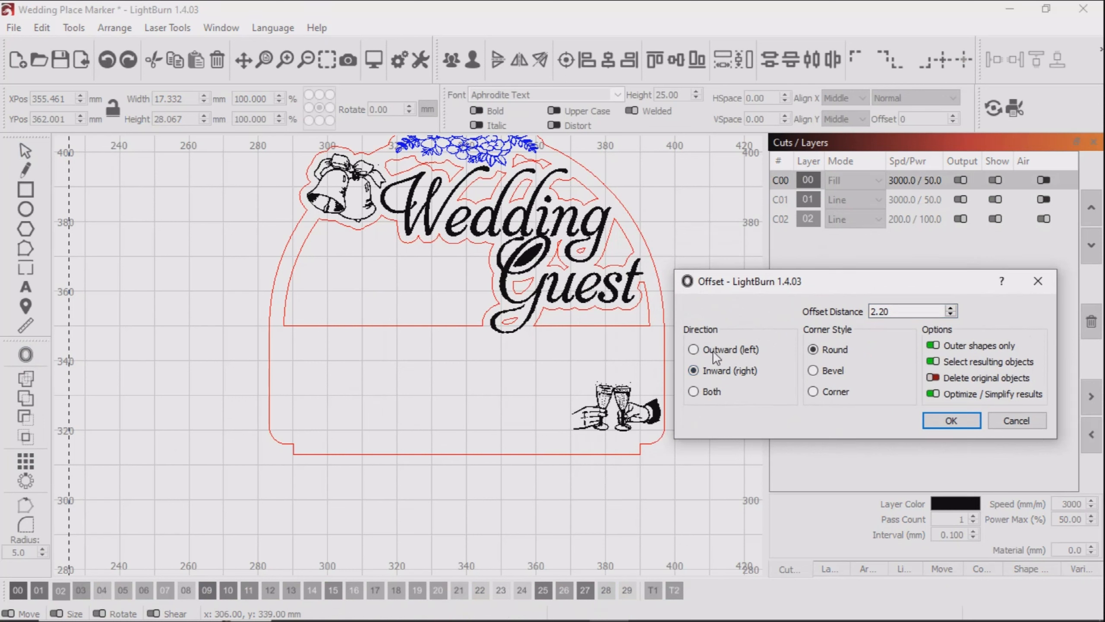
click(960, 422)
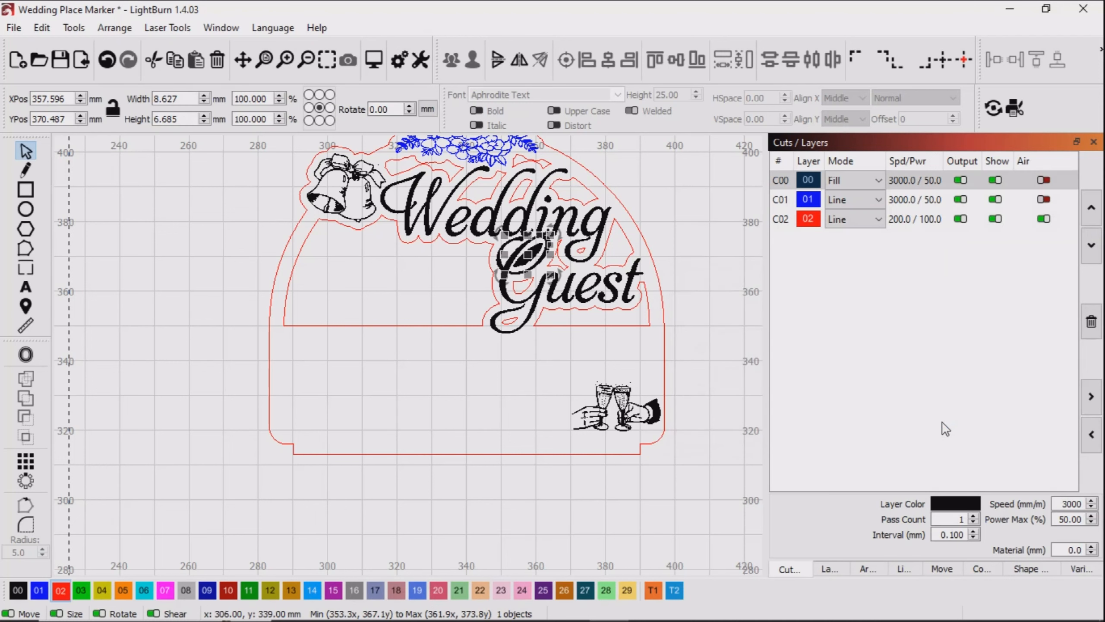
click(62, 590)
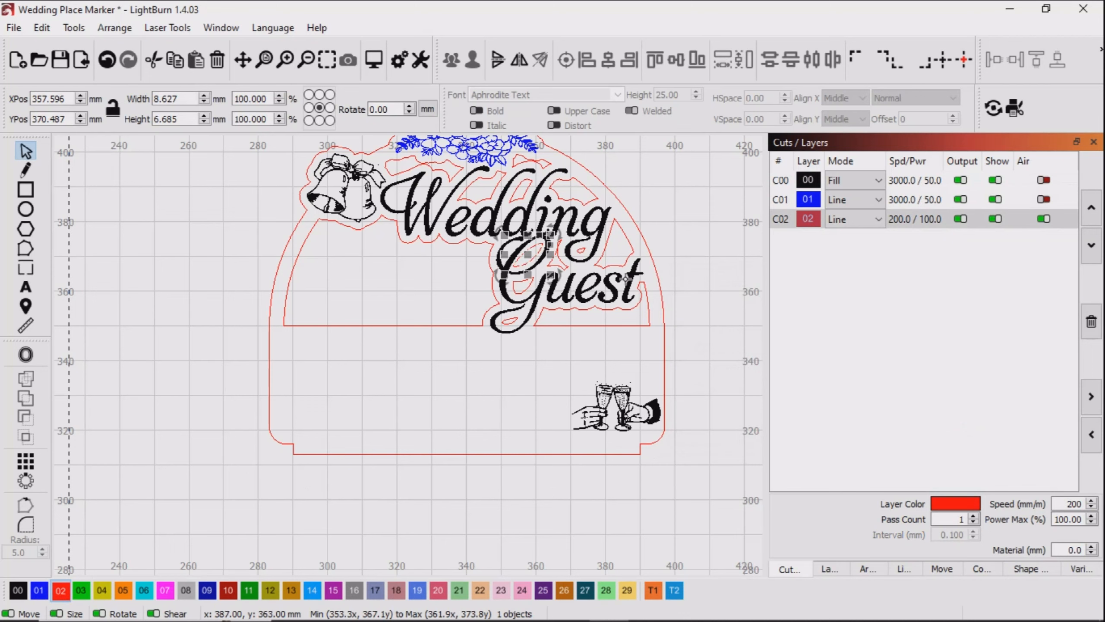
drag(439, 275, 393, 374)
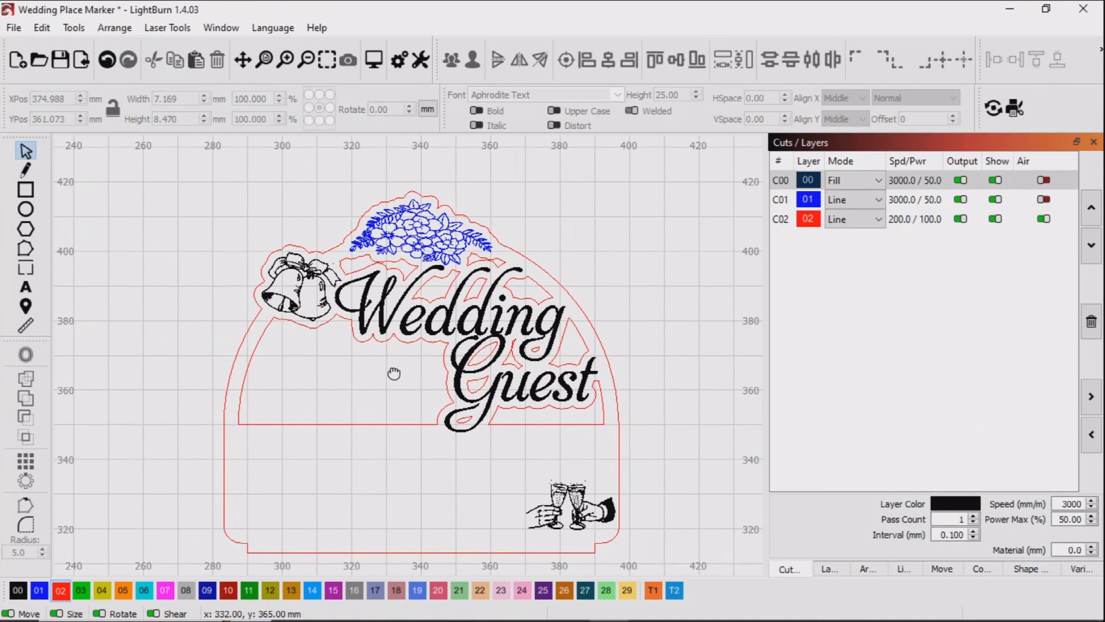
scroll(394, 374, down, 5)
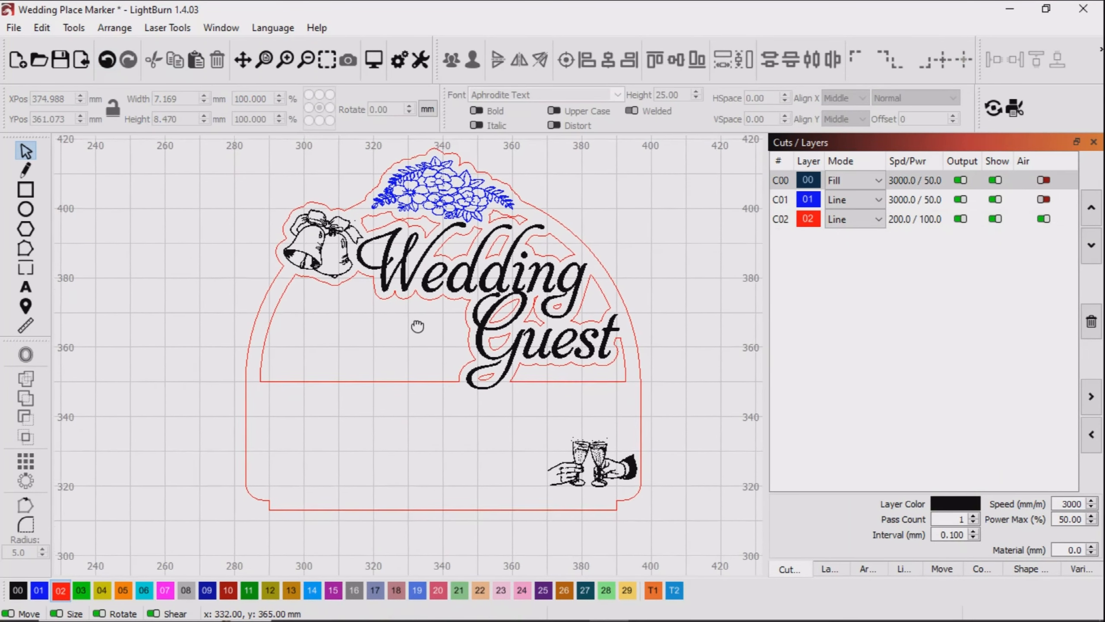
scroll(348, 353, down, 2)
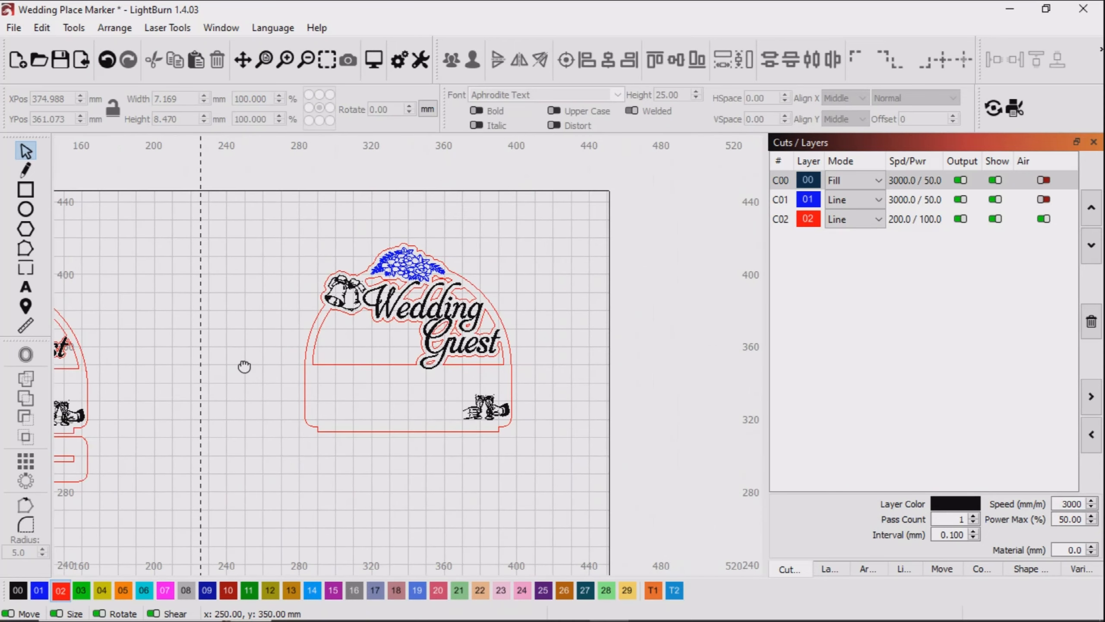
drag(244, 366, 371, 327)
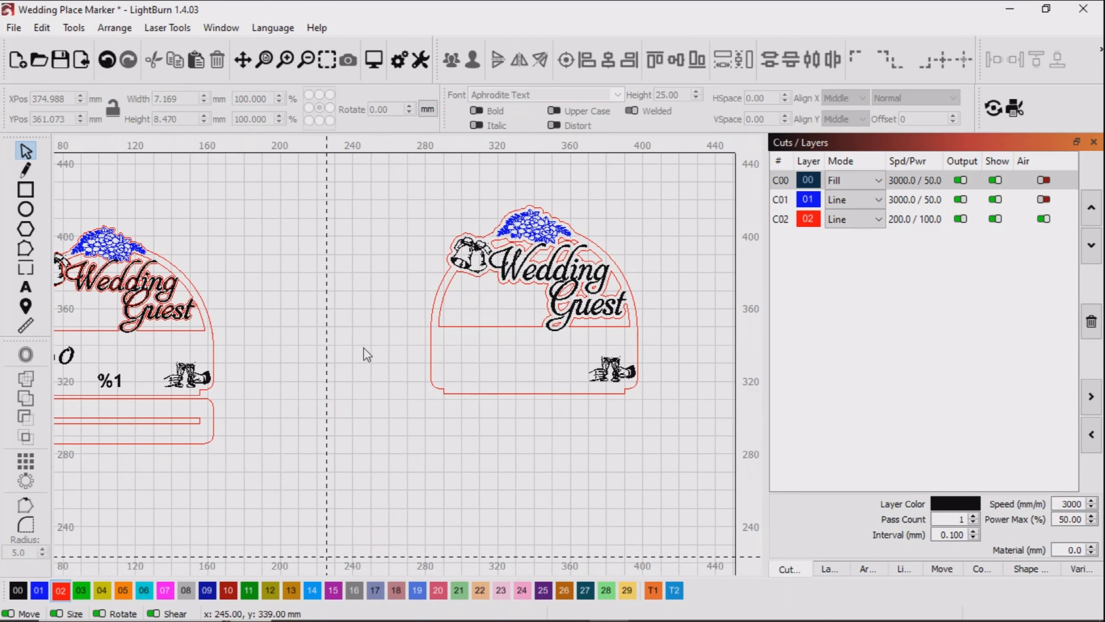
Draw a base rectangle about 115 mm wide and 22 mm high just below the new place marker
click(430, 373)
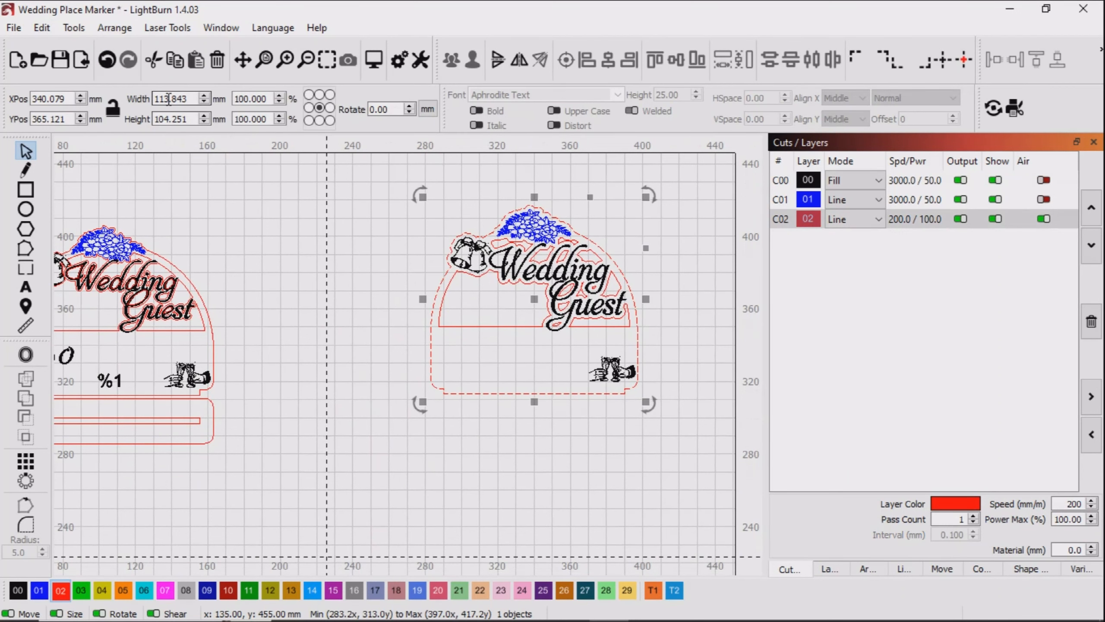
scroll(282, 450, down, 2)
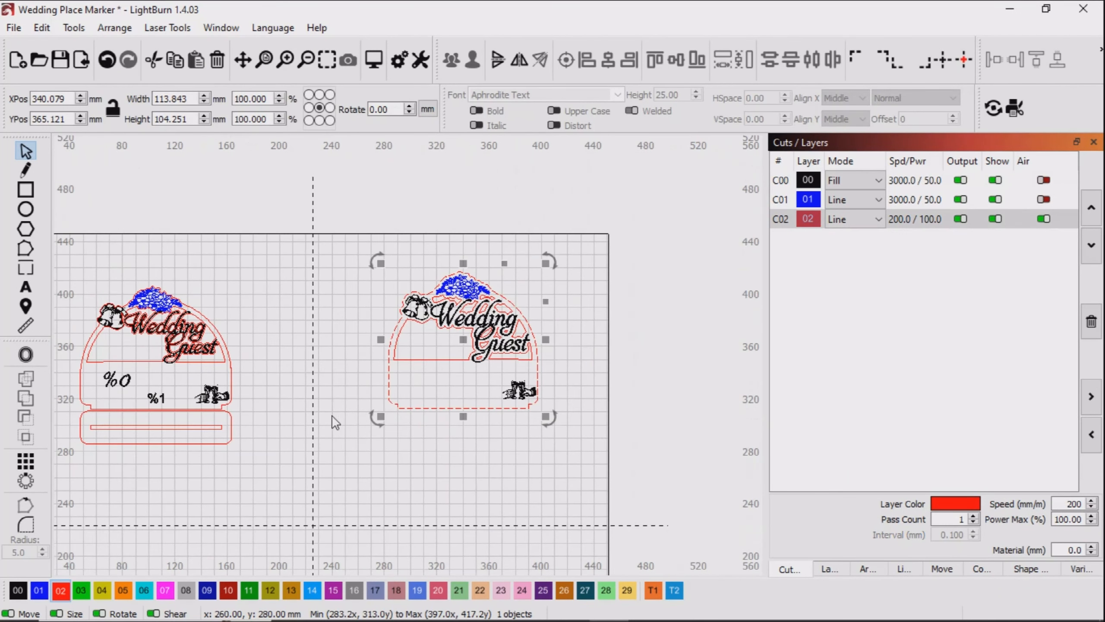
click(26, 190)
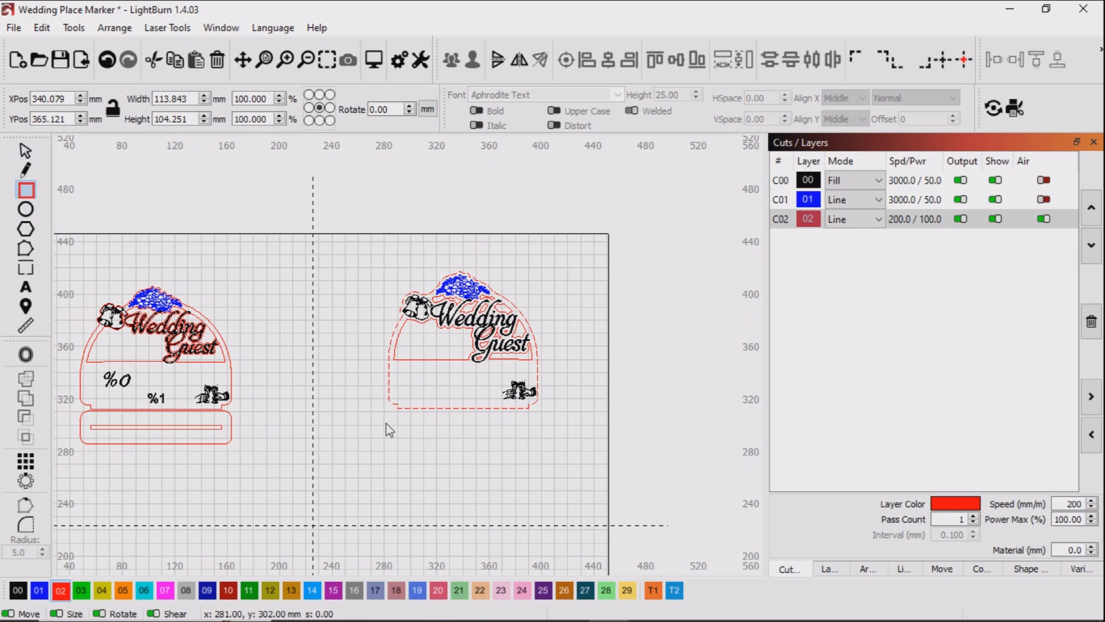
drag(391, 418, 541, 446)
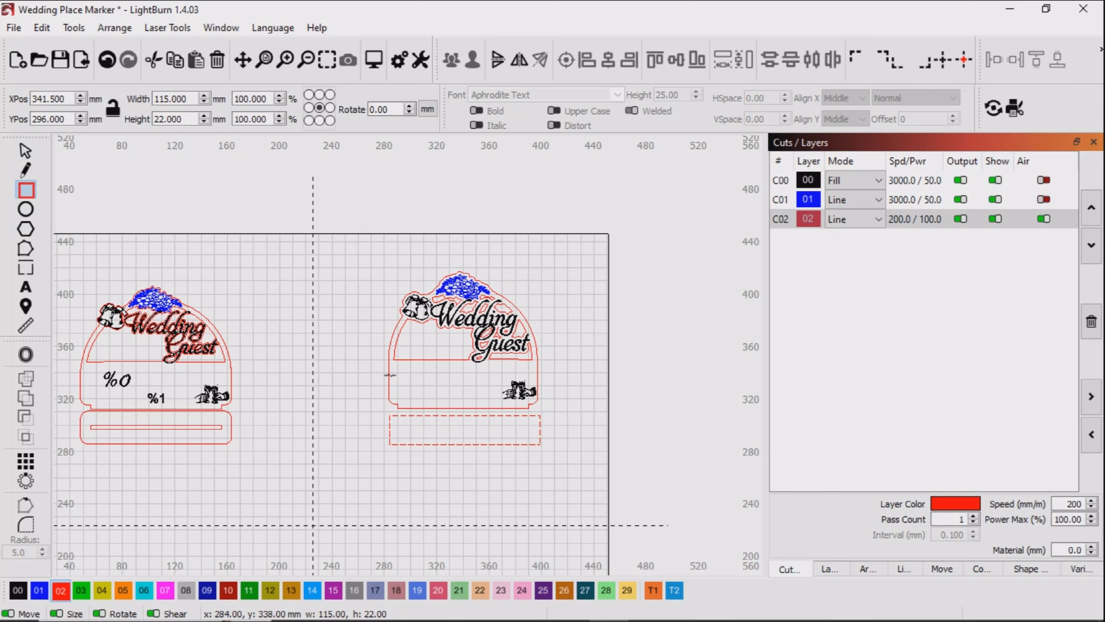
drag(391, 374, 390, 373)
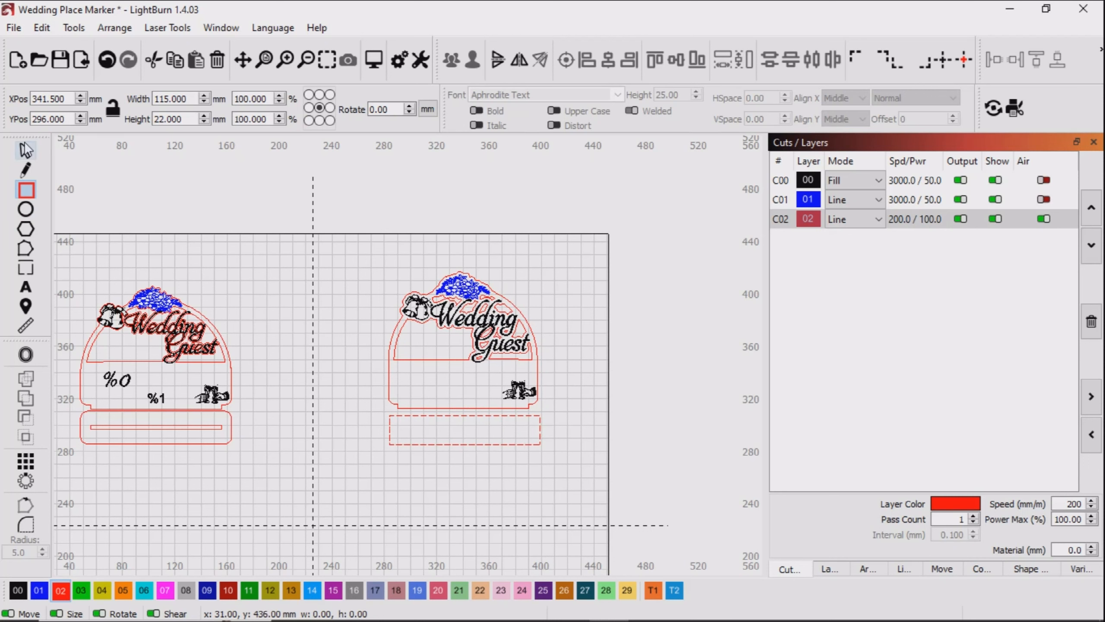
Set the base rectangle's width to 113.843 mm to match the place marker's outline
click(22, 147)
click(390, 371)
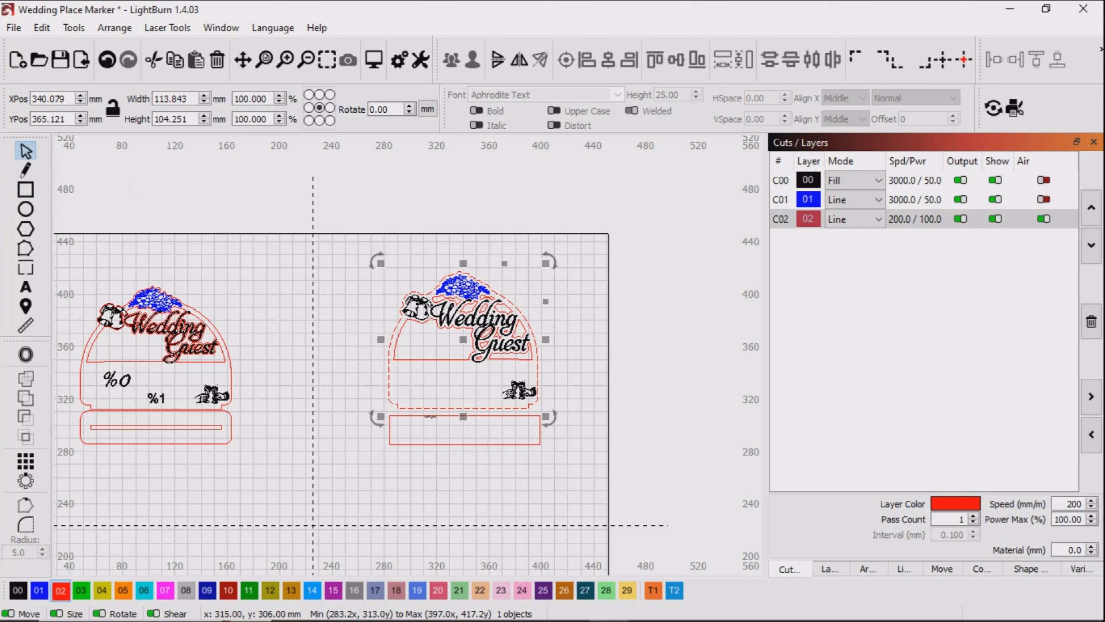
click(430, 416)
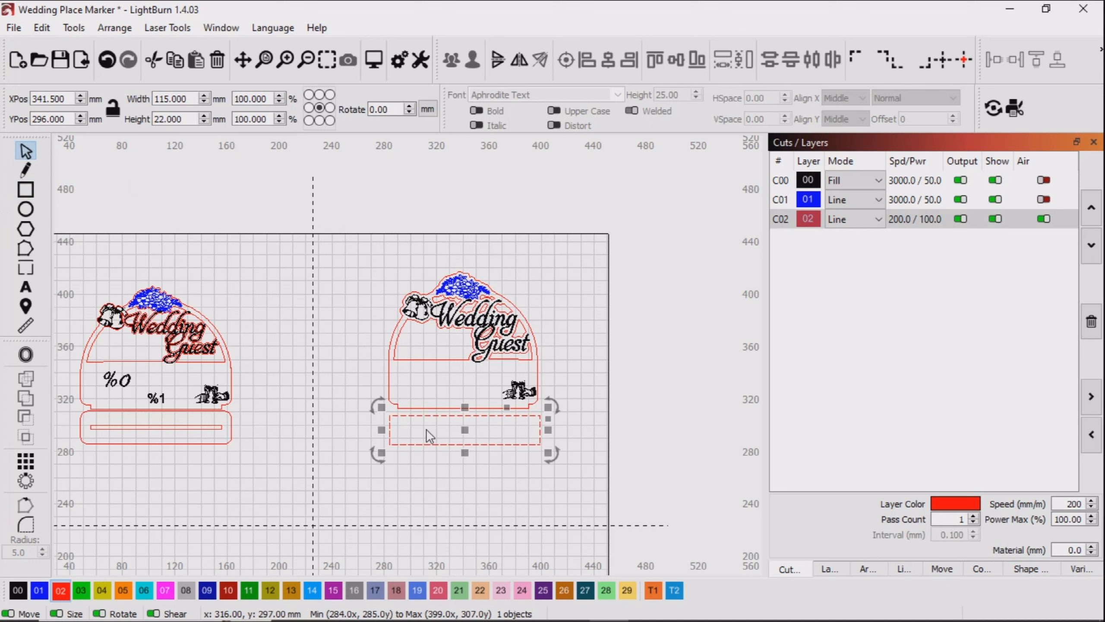
drag(192, 99, 166, 104)
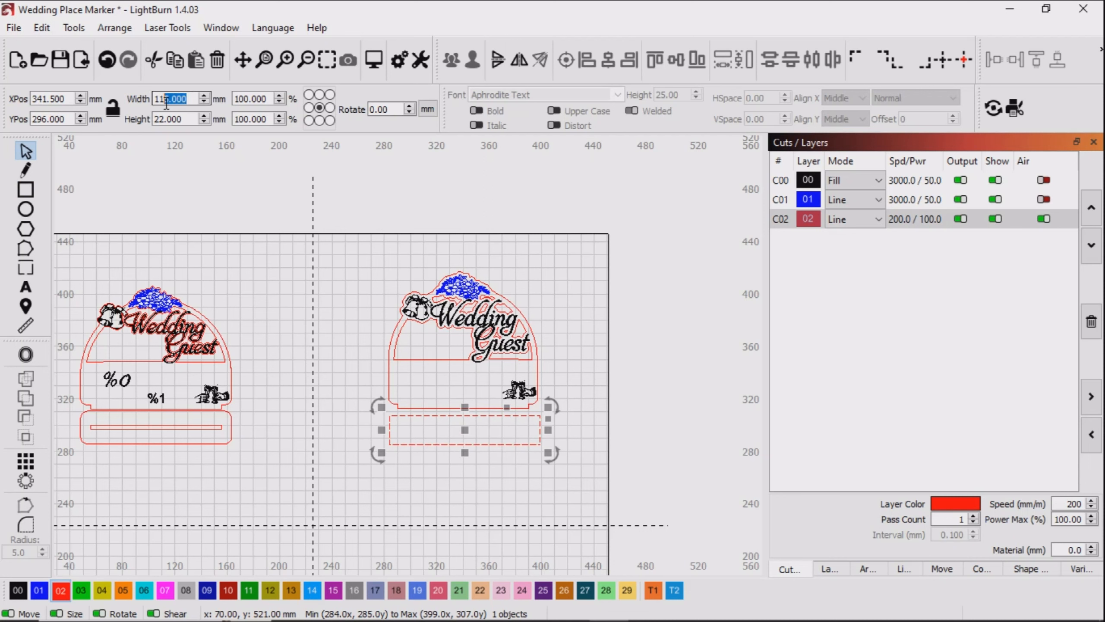
text(3)
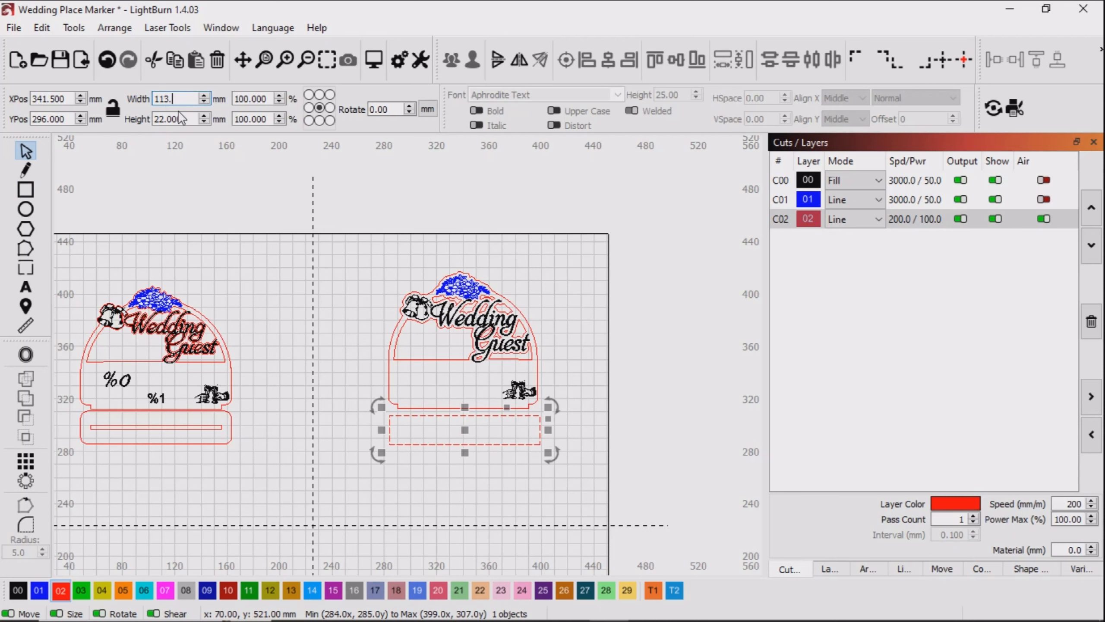
text(.843)
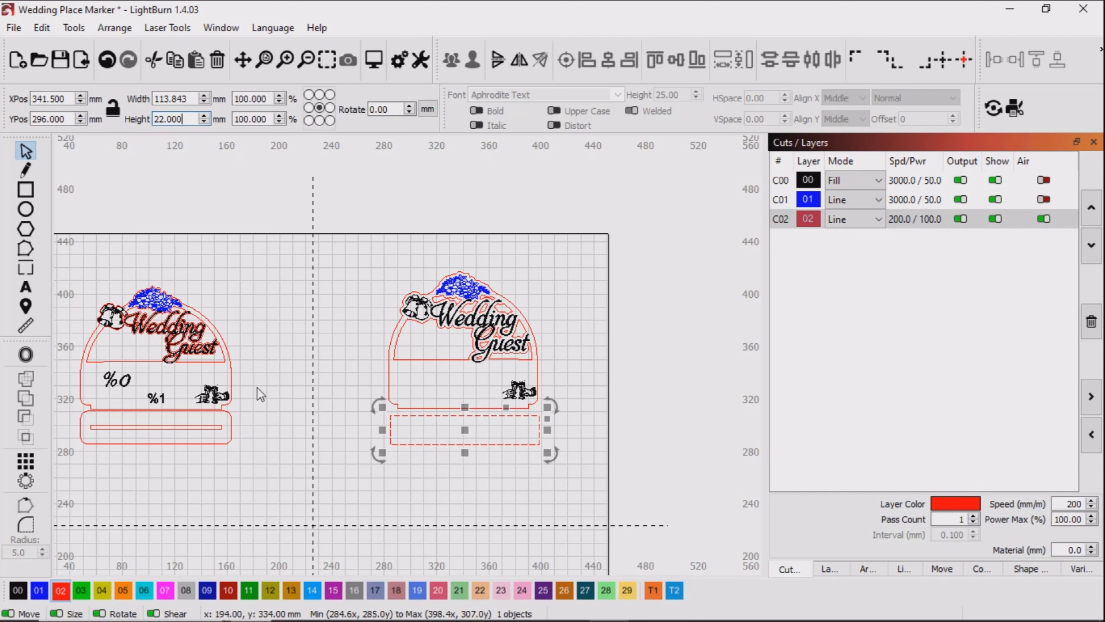
Check the original base's size and set the new base rectangle's height to 25 mm
click(233, 427)
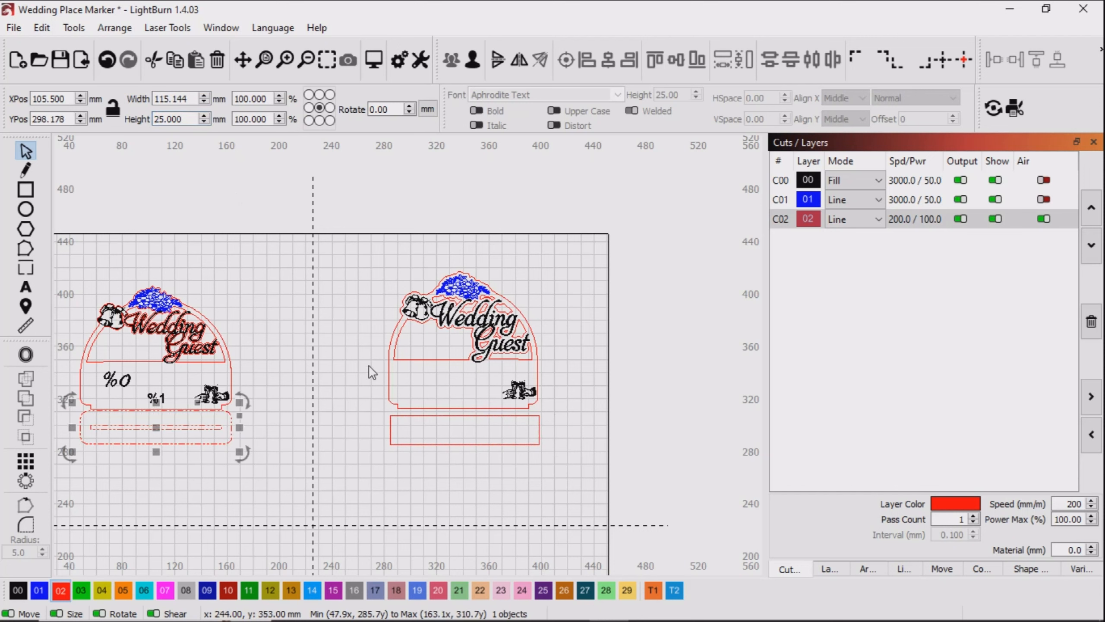
click(419, 415)
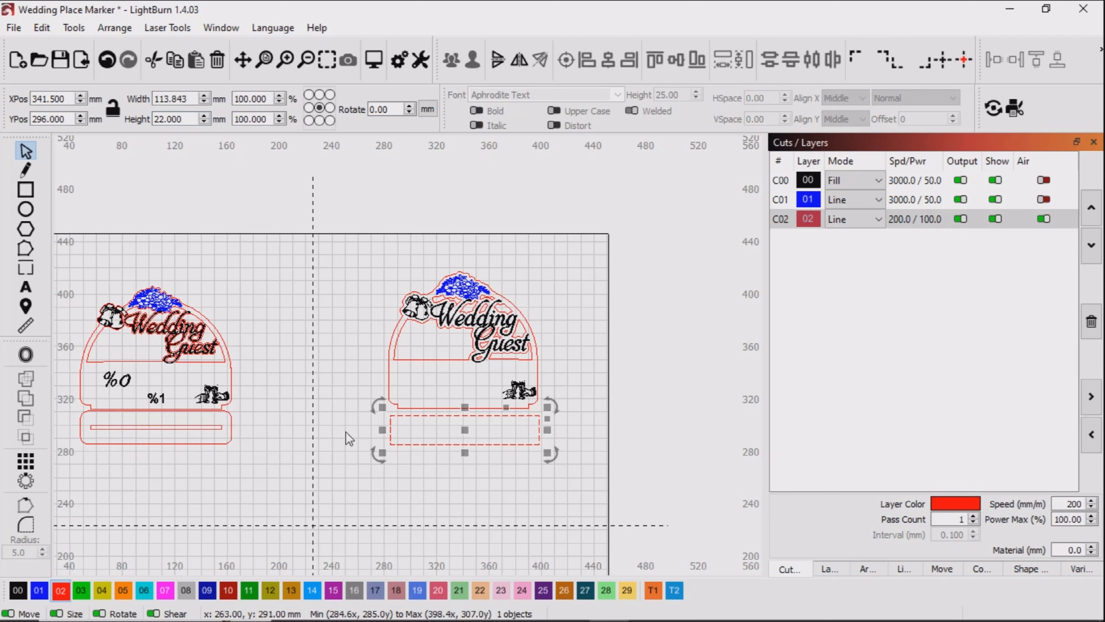
drag(178, 124, 160, 124)
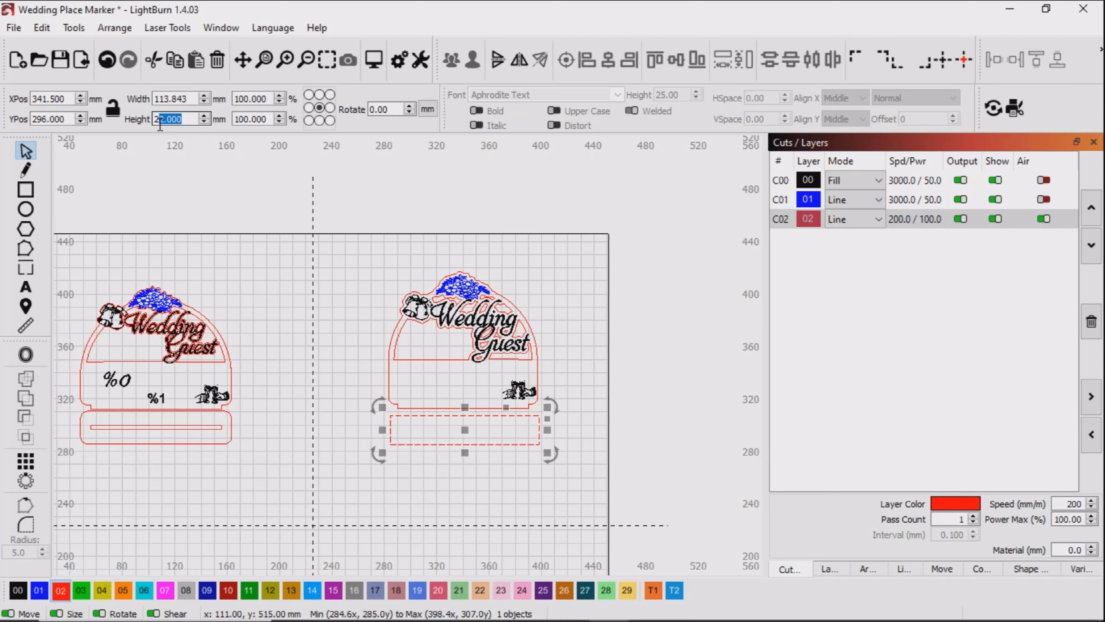
text(5)
click(190, 97)
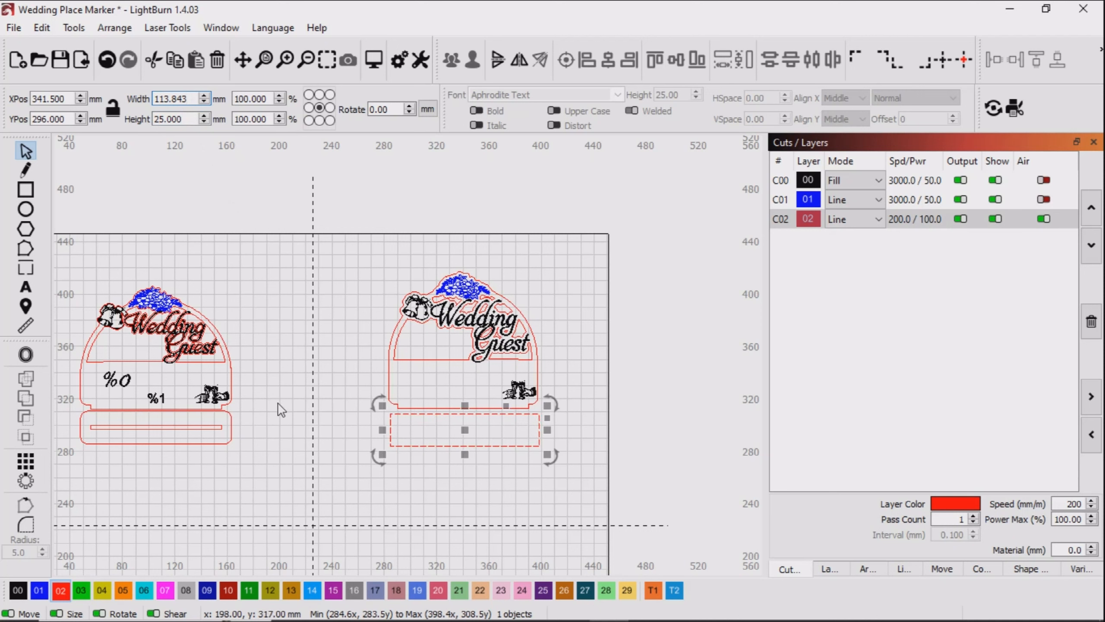
click(283, 414)
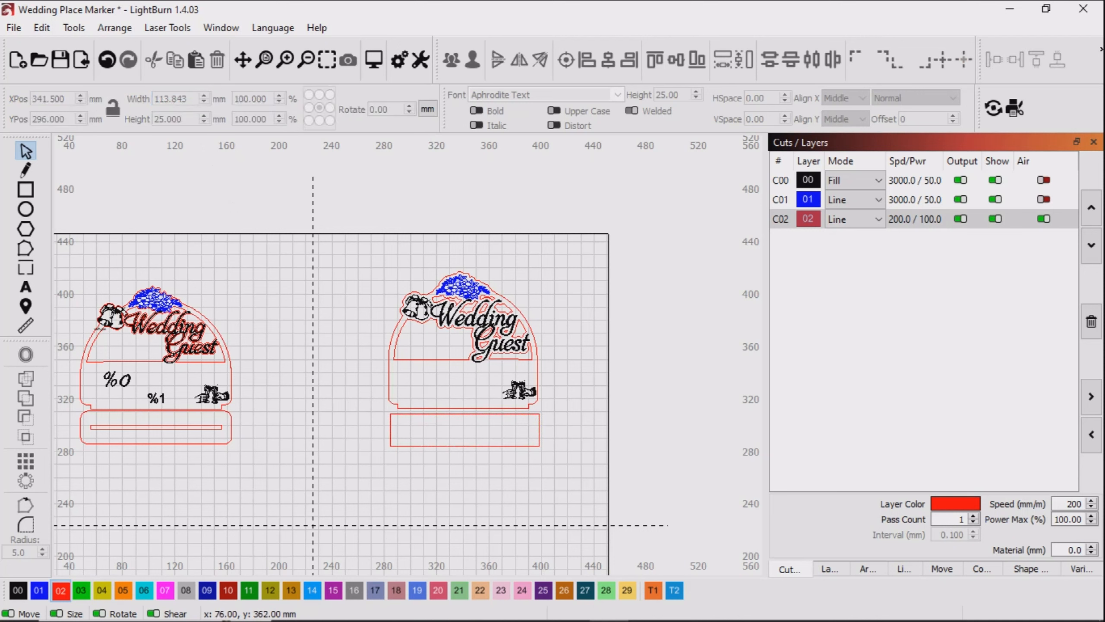
Measure the bottom tab edge of the new place marker and the upper edge of the base rectangle
click(26, 327)
click(413, 394)
click(437, 408)
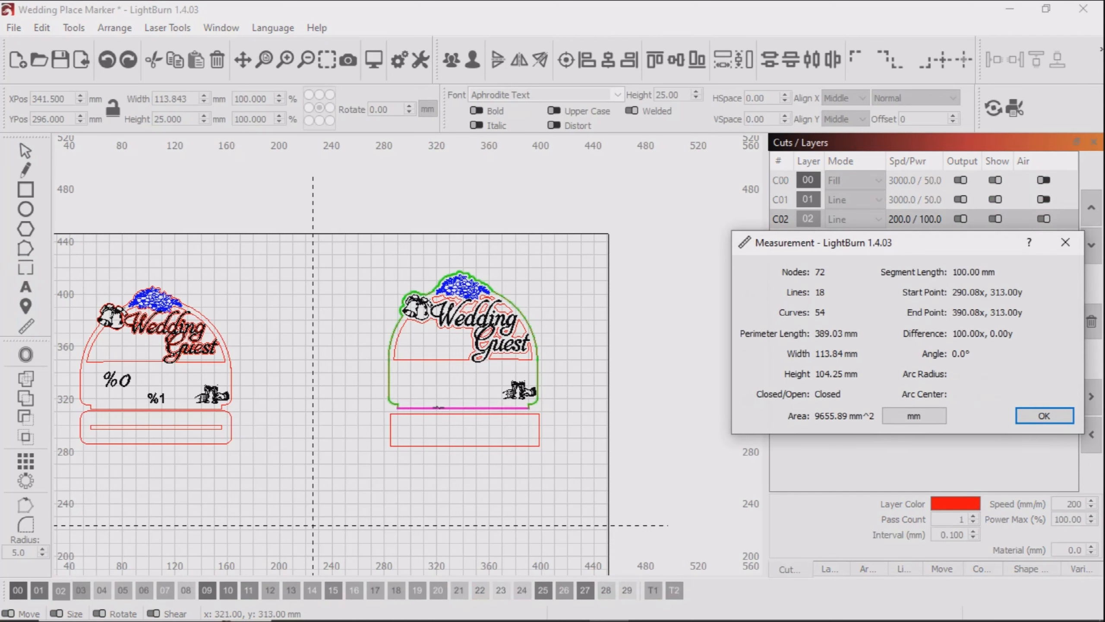
click(533, 414)
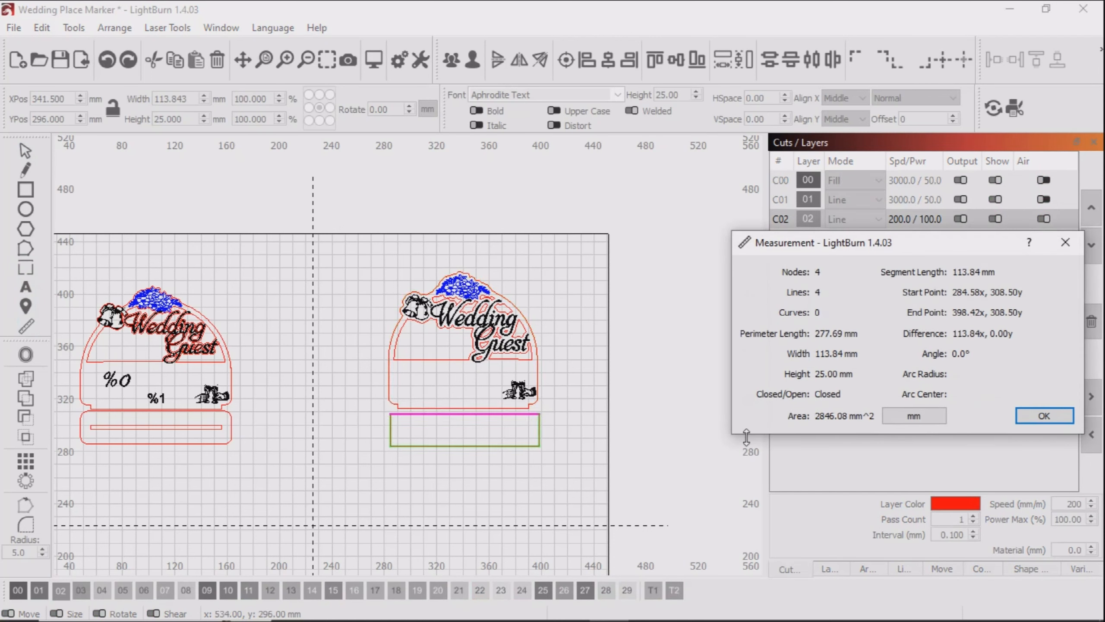
click(1034, 419)
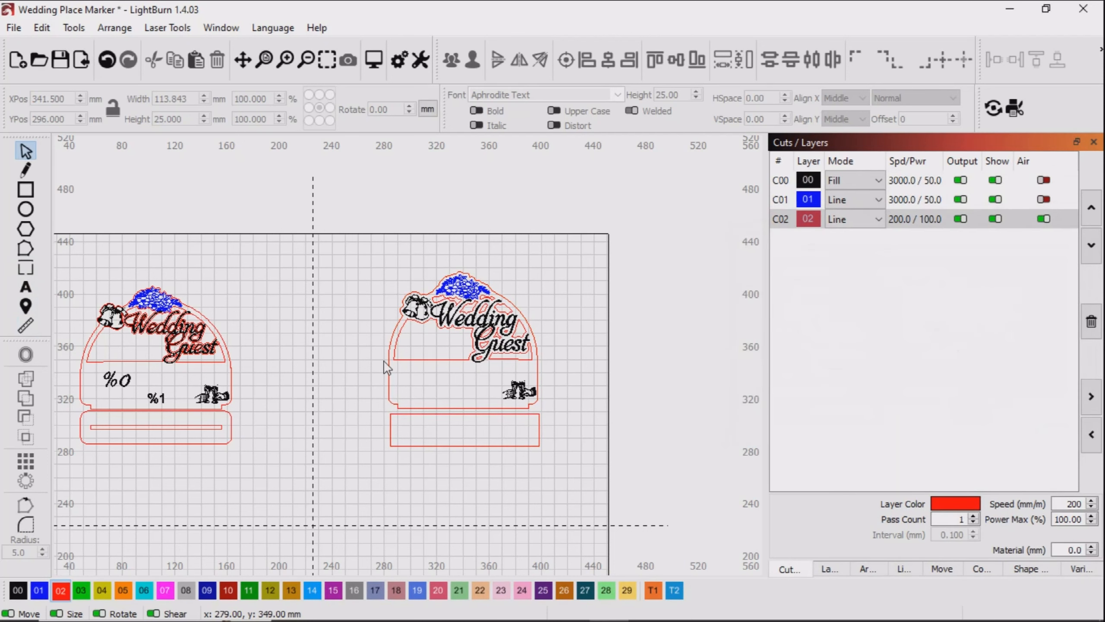
Draw a slot rectangle below the base and size it to 100 mm wide by 3 mm high
click(24, 192)
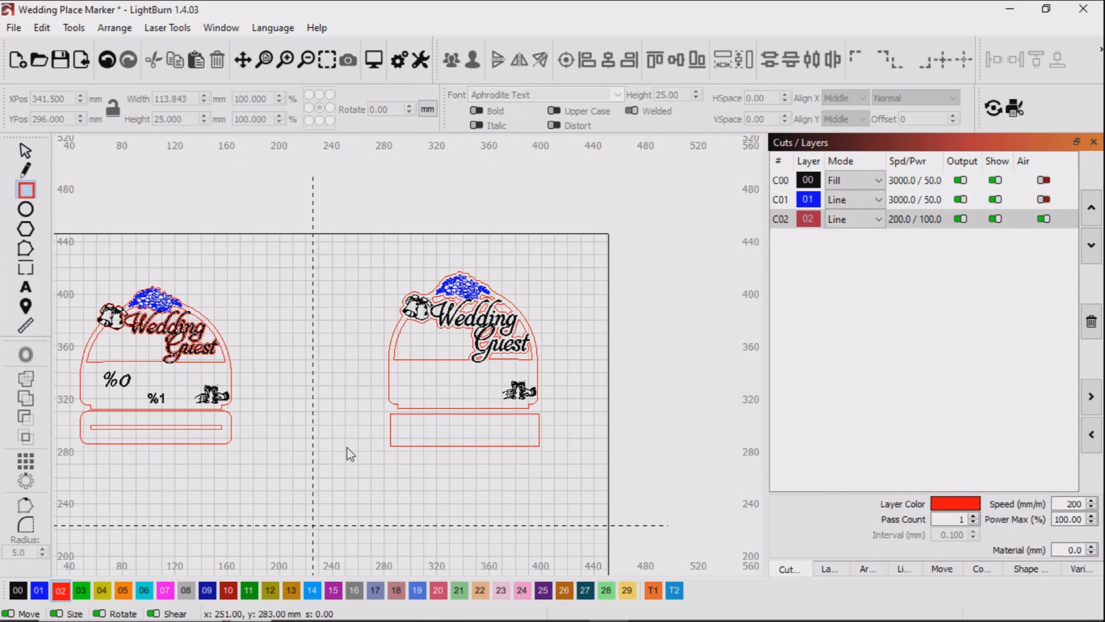
drag(438, 482, 485, 482)
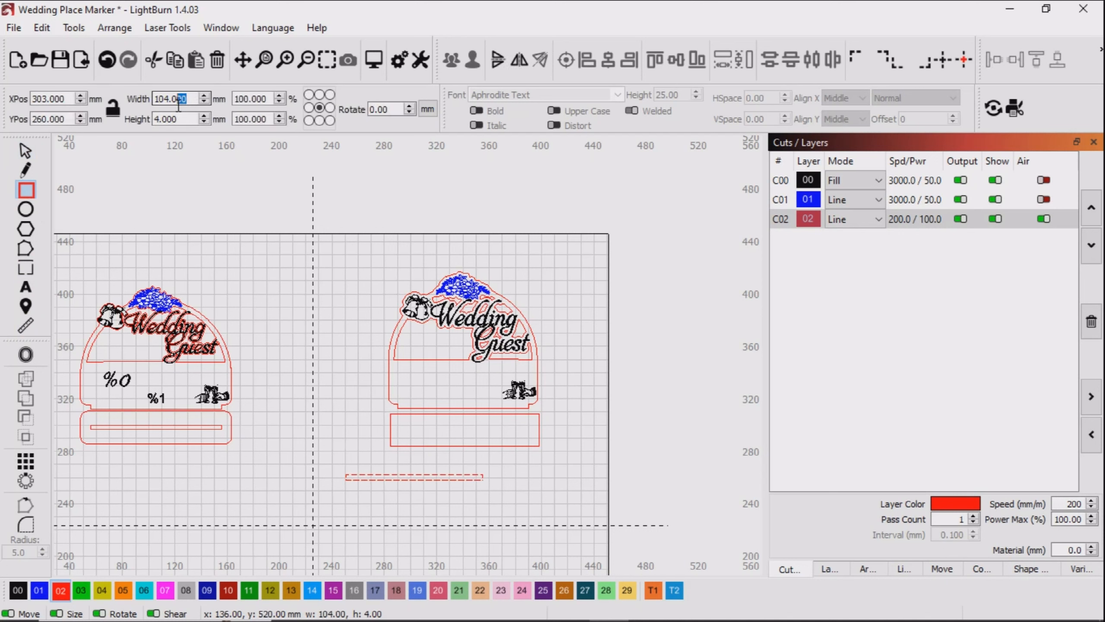
drag(186, 102, 156, 121)
text(0)
key(Return)
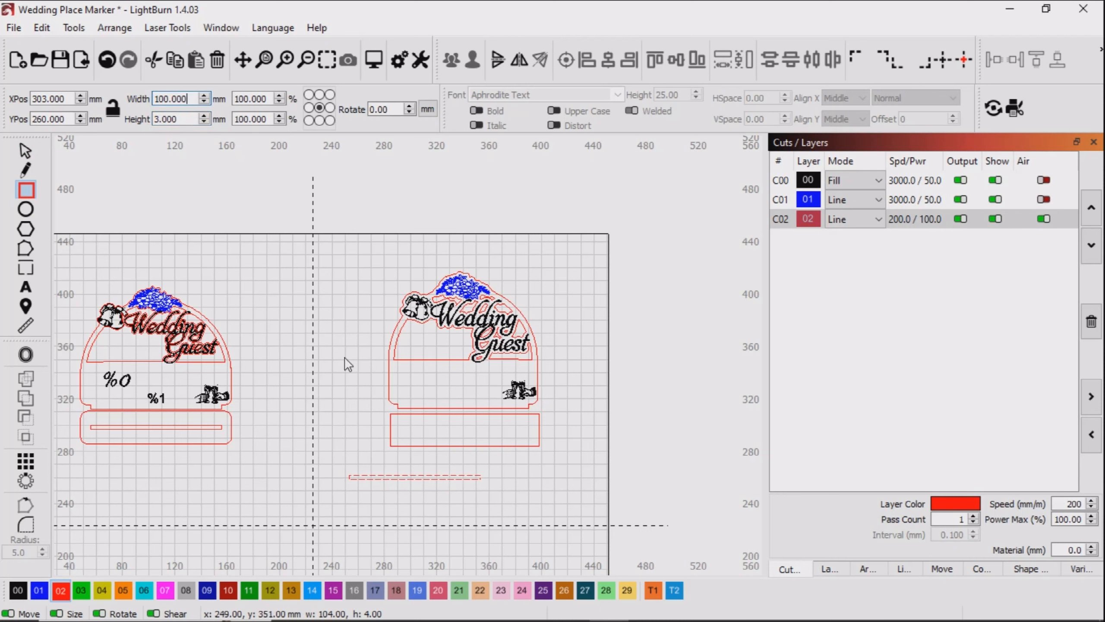
Centre the slot rectangle inside the base rectangle, keeping the base in place
click(25, 150)
shift+click(390, 431)
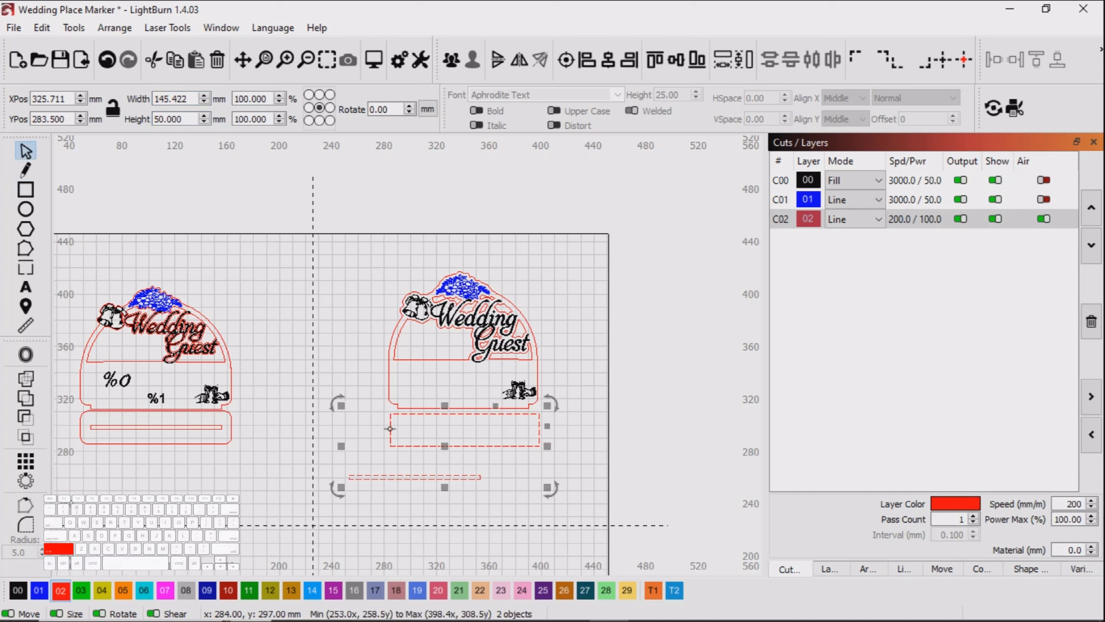
click(566, 60)
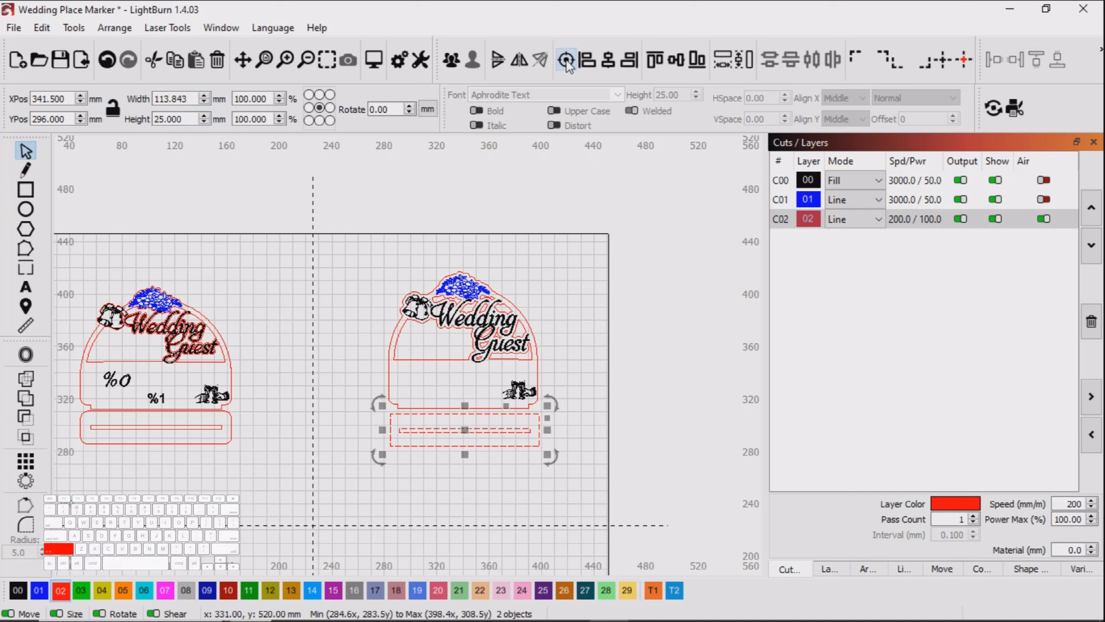
click(596, 342)
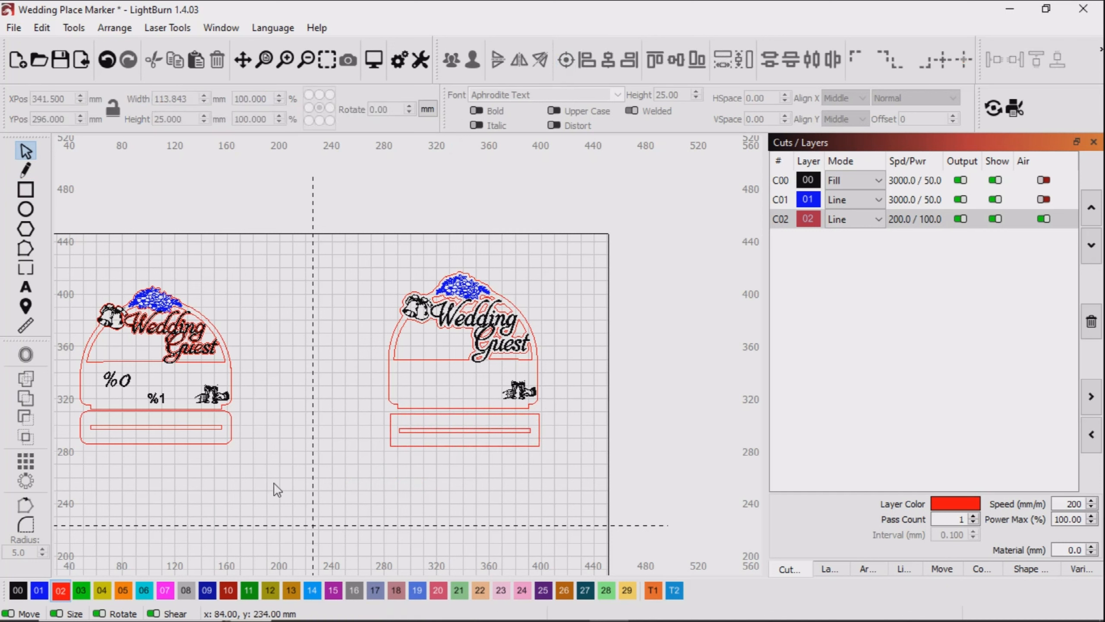
Round all four corners of the base rectangle with a 5.0 mm radius
click(391, 447)
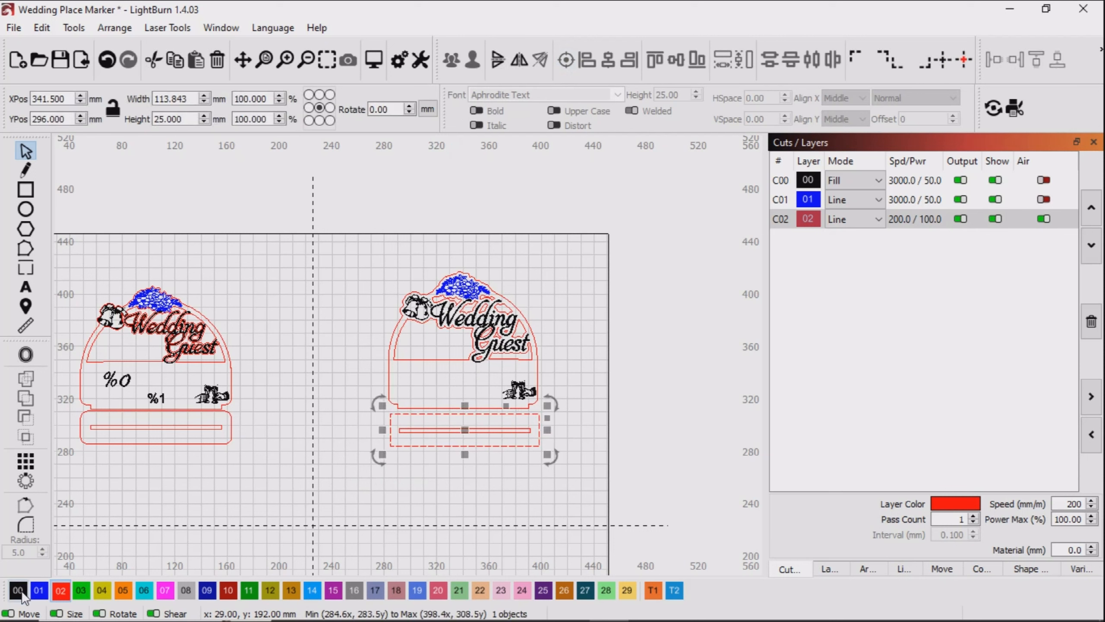
click(26, 525)
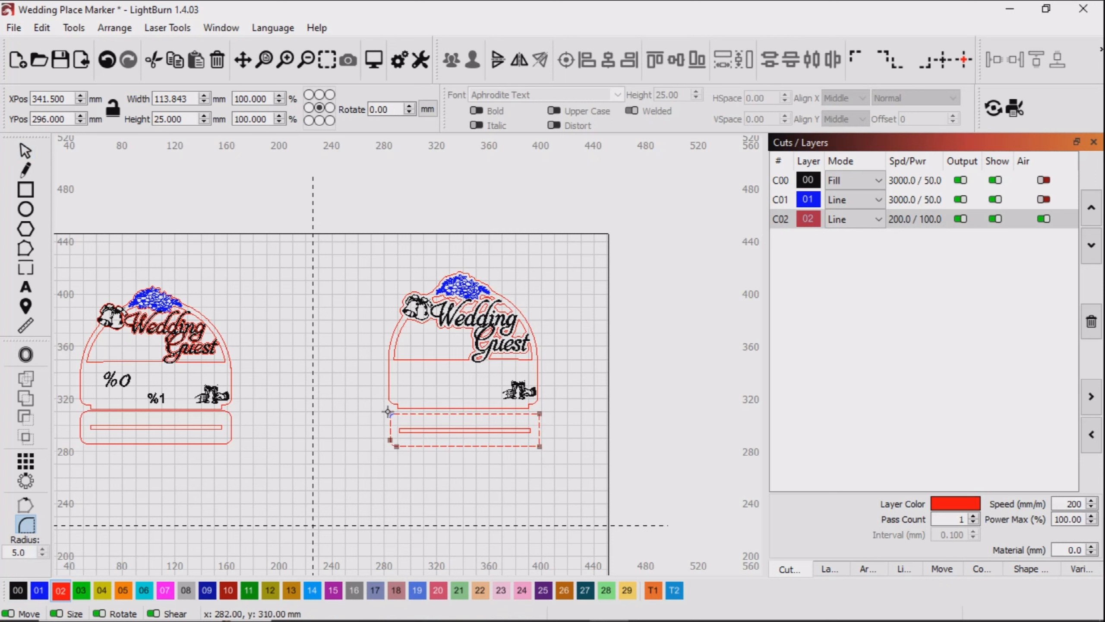
click(391, 412)
click(540, 415)
click(537, 445)
click(26, 152)
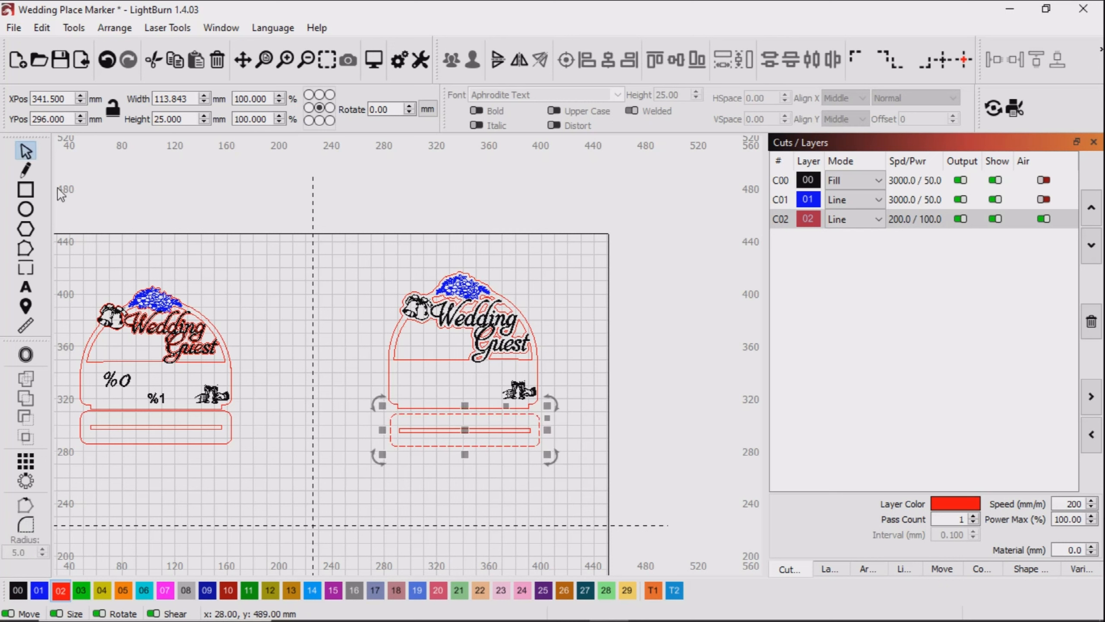
click(321, 369)
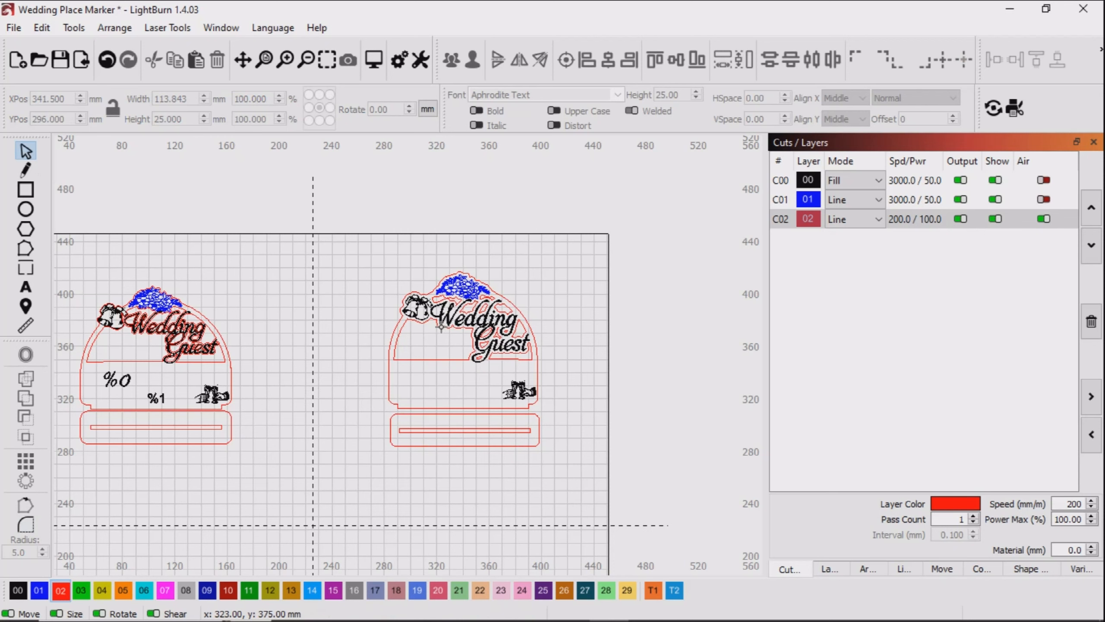
scroll(445, 327, up, 1)
scroll(454, 339, up, 2)
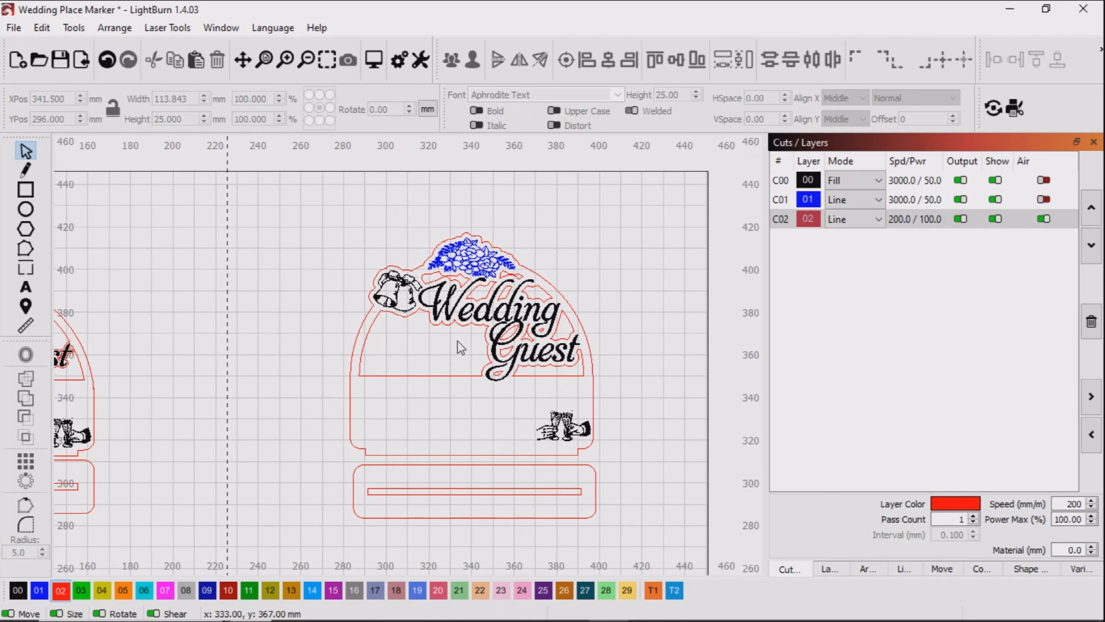
scroll(457, 339, down, 2)
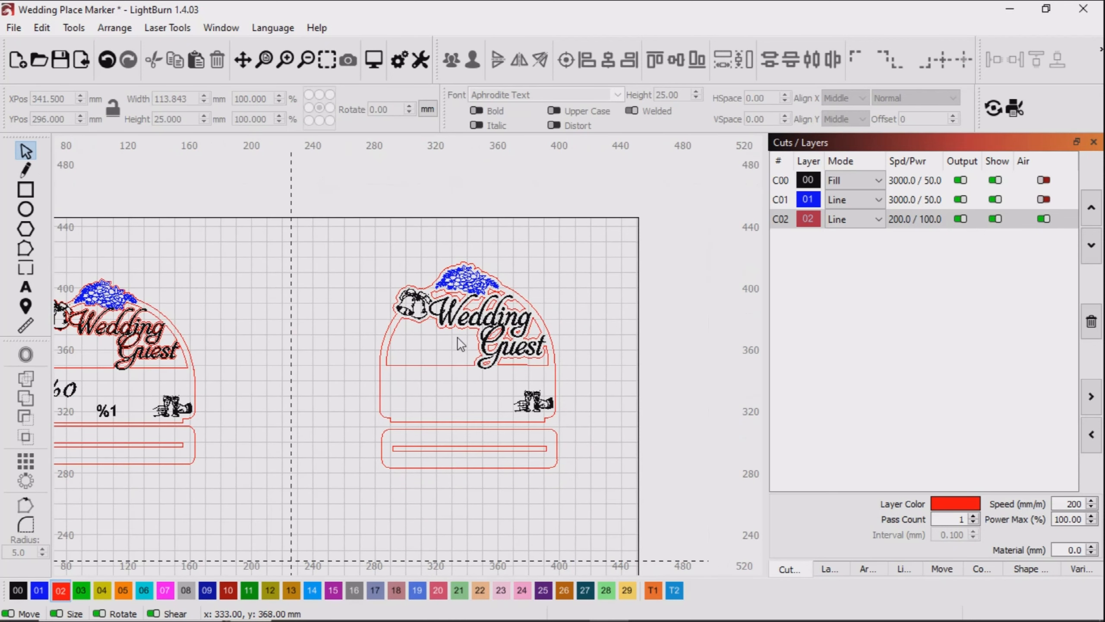
scroll(457, 339, down, 1)
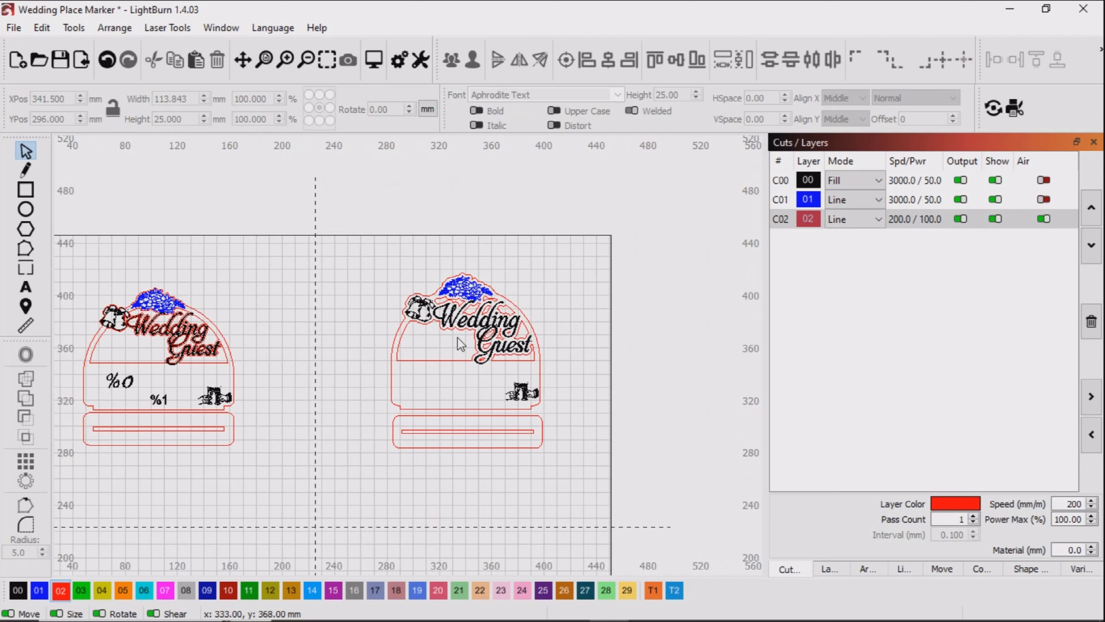